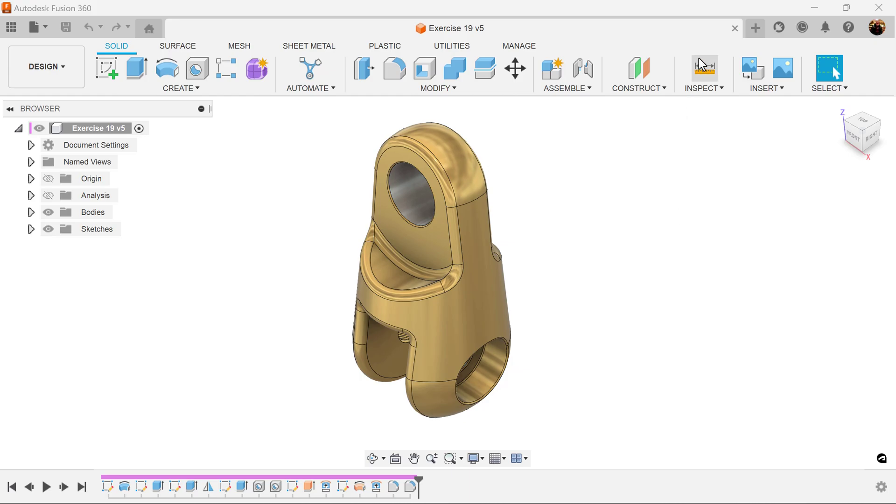
Create a new design and add a new component to it.
click(756, 29)
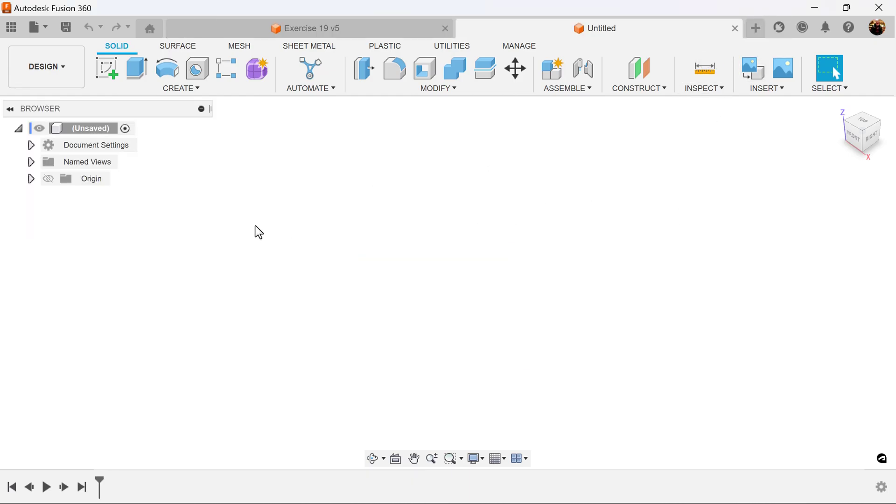
right_click(95, 127)
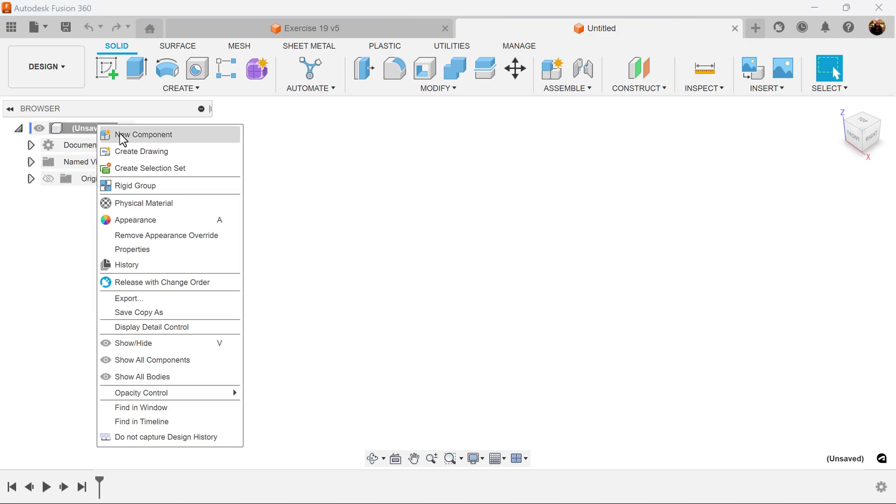
click(120, 135)
click(815, 419)
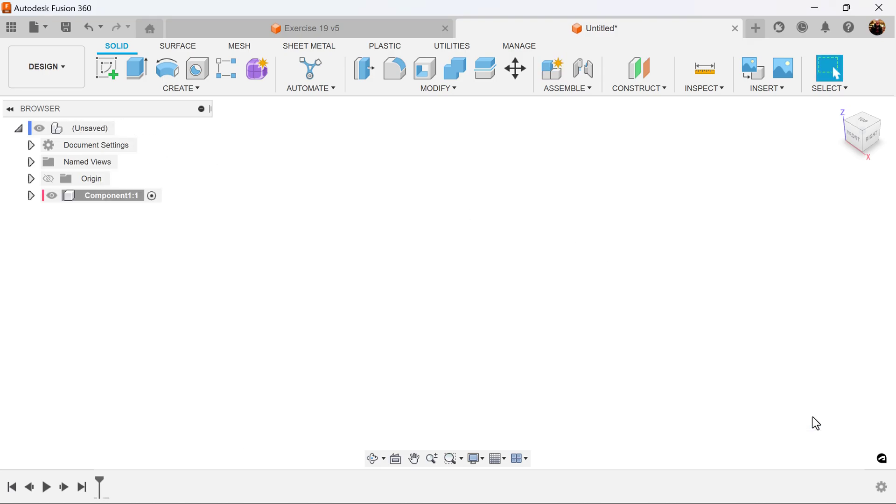
Start a sketch on the front (XZ) plane of the new component.
click(853, 135)
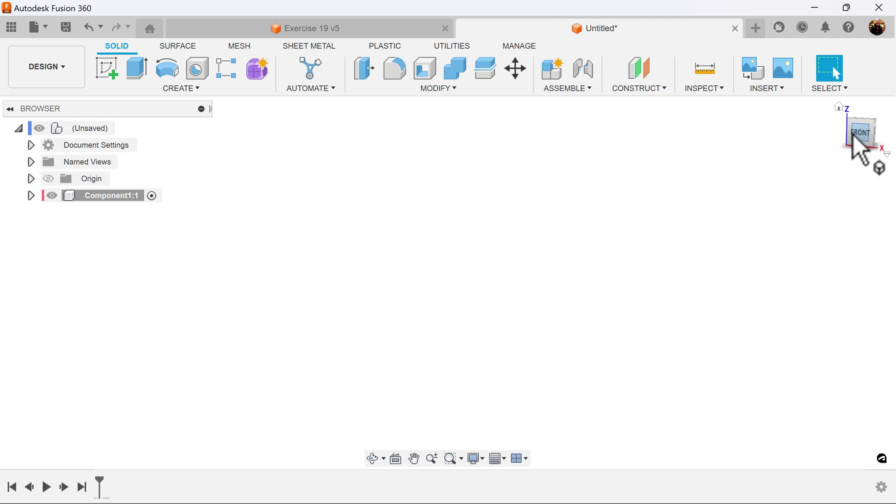
click(111, 69)
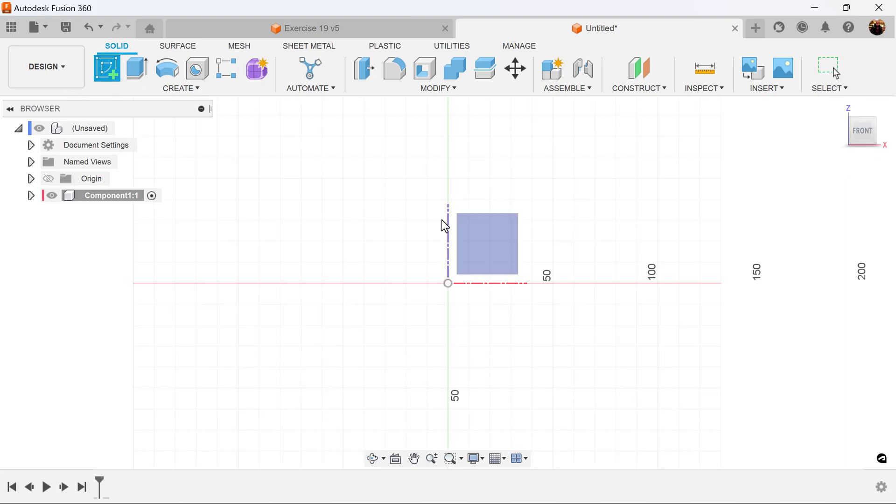
click(514, 256)
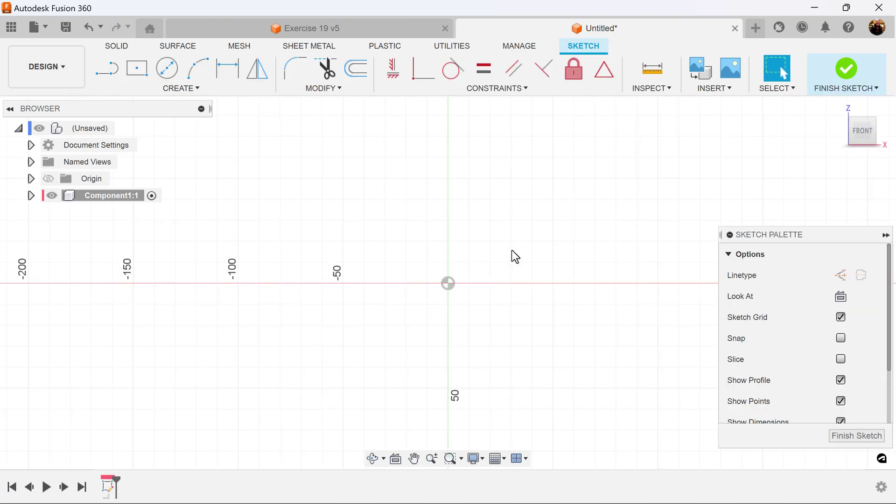
middle_drag(570, 303, 575, 360)
scroll(578, 372, down, 3)
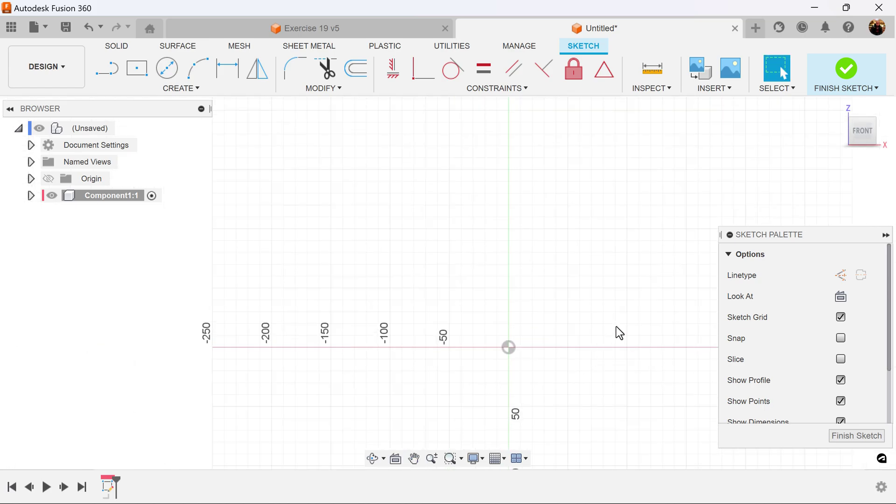
middle_drag(618, 332, 505, 306)
Draw a vertical line upward from the origin and a separate line to its right that slopes outward toward the bottom.
click(107, 68)
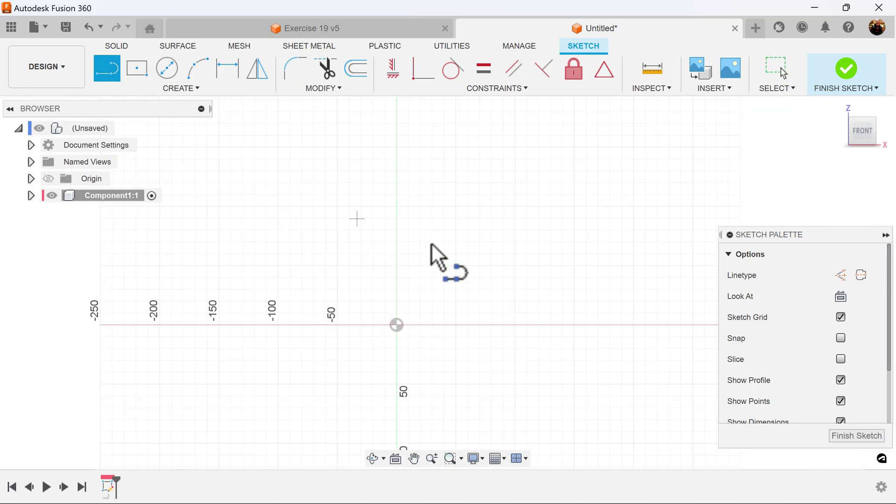
click(396, 324)
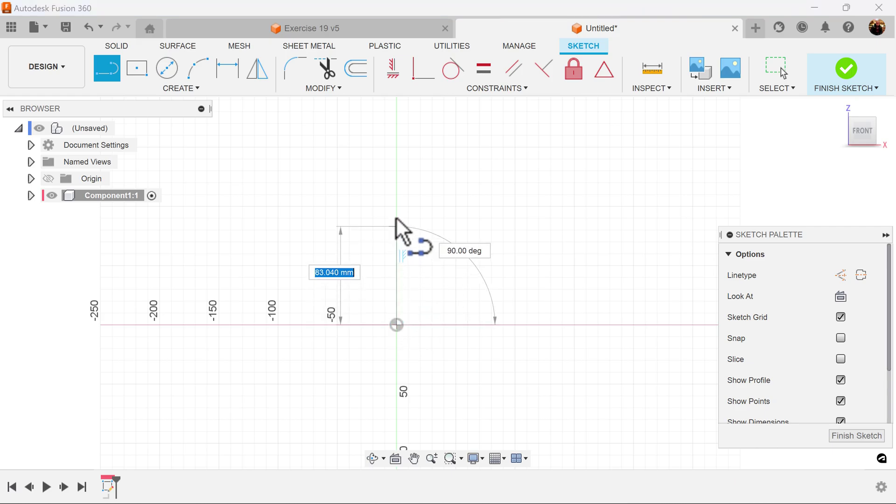
click(396, 109)
key(Escape)
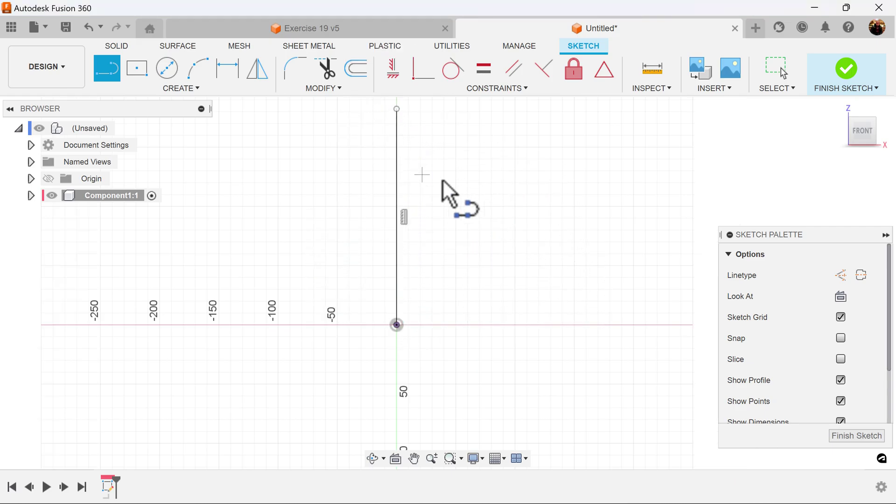
click(438, 143)
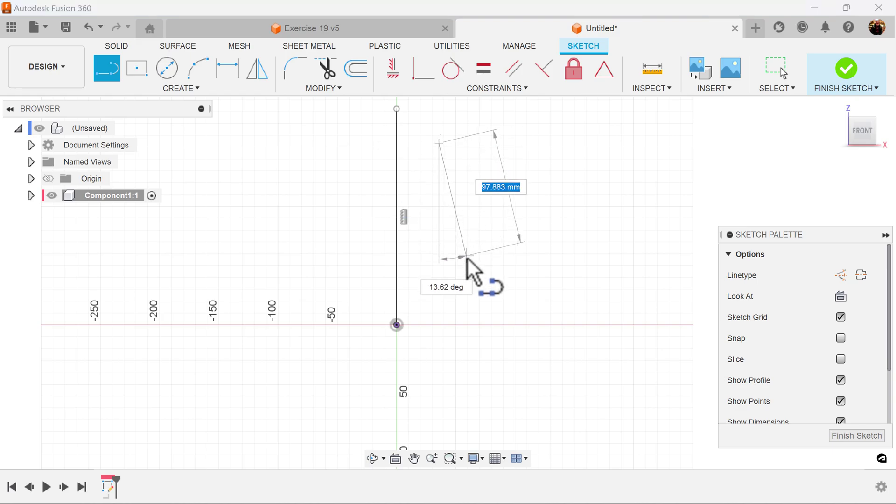
click(493, 286)
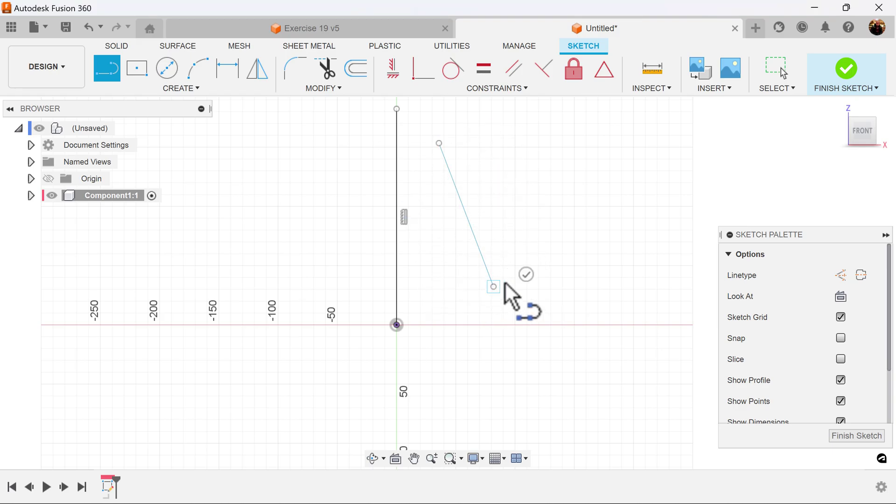
key(Escape)
Draw a tangent arc from the sloping line's upper end to the top end of the vertical line.
middle_drag(584, 278, 556, 324)
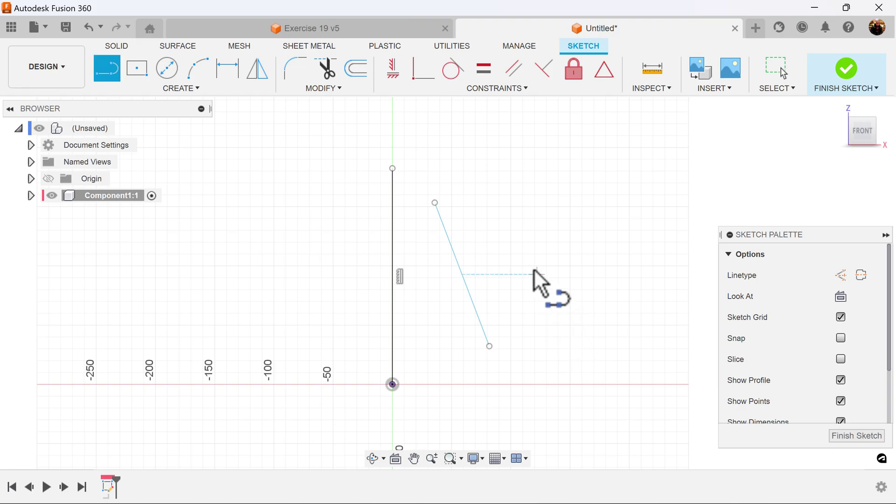
scroll(444, 174, up, 5)
middle_drag(444, 174, 624, 326)
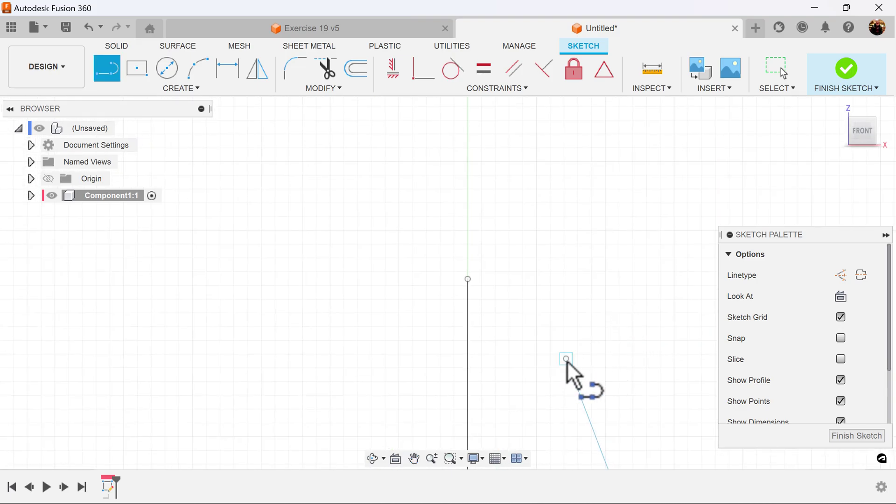
mouse_move(566, 359)
mouse_down()
mouse_move(544, 312)
mouse_move(469, 279)
mouse_up()
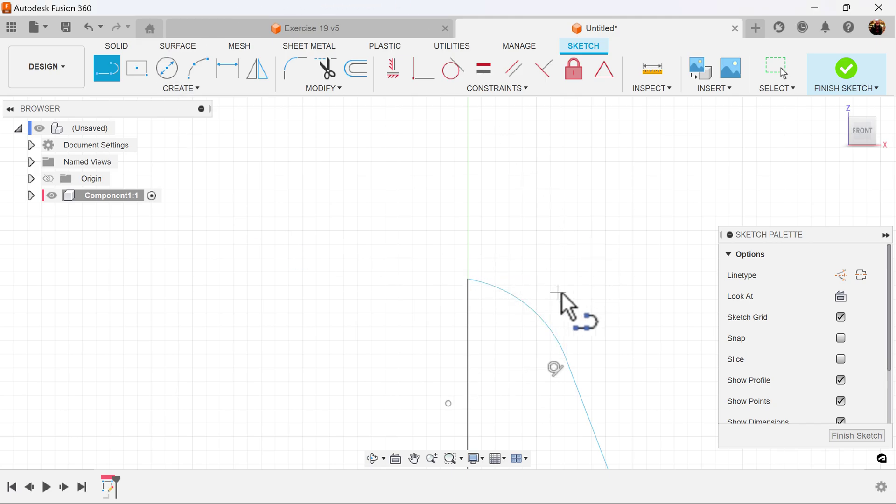
Constrain the upper arc's center point to be coincident with the vertical line.
middle_drag(562, 295, 531, 243)
click(425, 74)
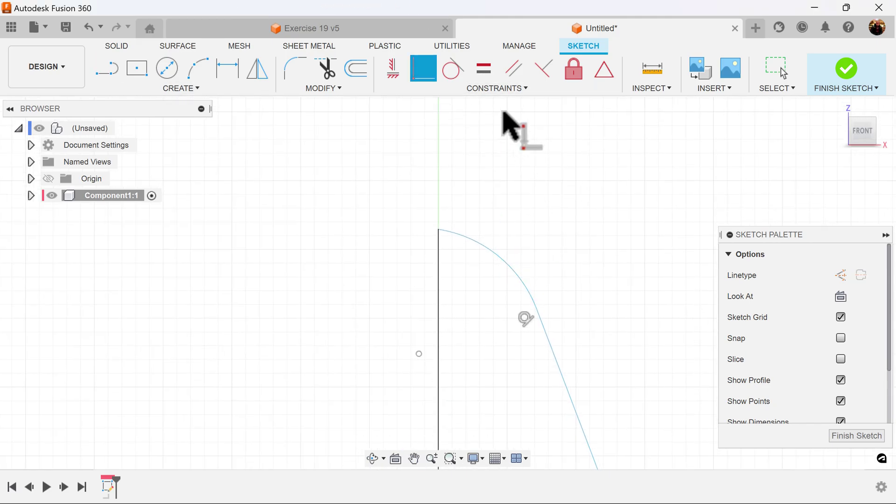
click(419, 354)
click(439, 357)
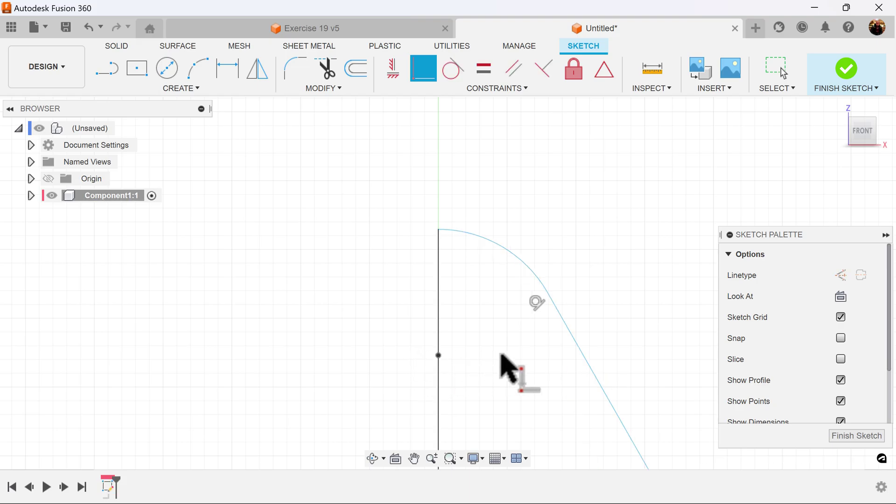
Dimension the upper arc with a radius of 14 mm.
mouse_move(552, 398)
middle_down()
mouse_move(601, 346)
mouse_move(584, 349)
middle_up()
click(227, 69)
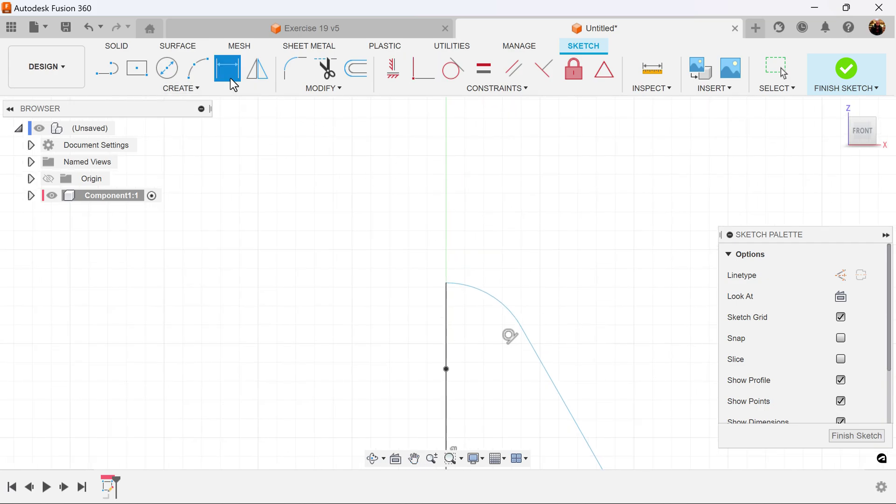
click(502, 302)
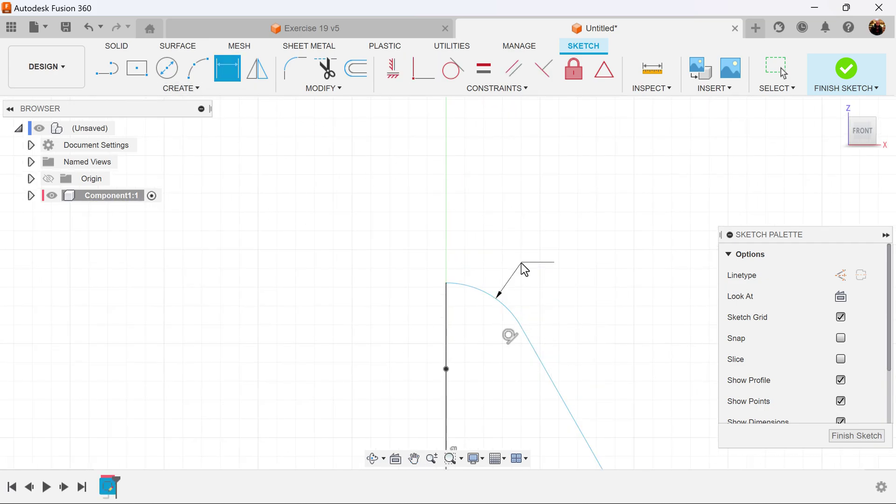
click(522, 264)
text(14)
key(Return)
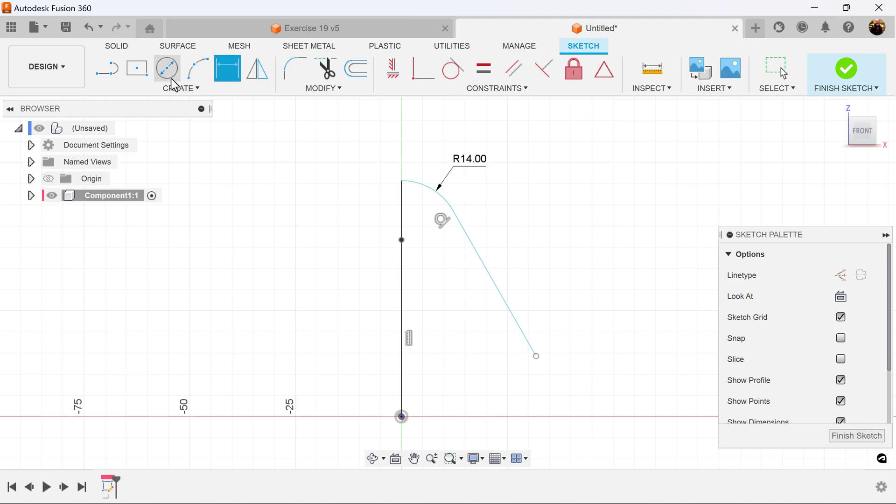
Close the profile with a tangent arc from the sloping line's lower end to the origin.
click(108, 69)
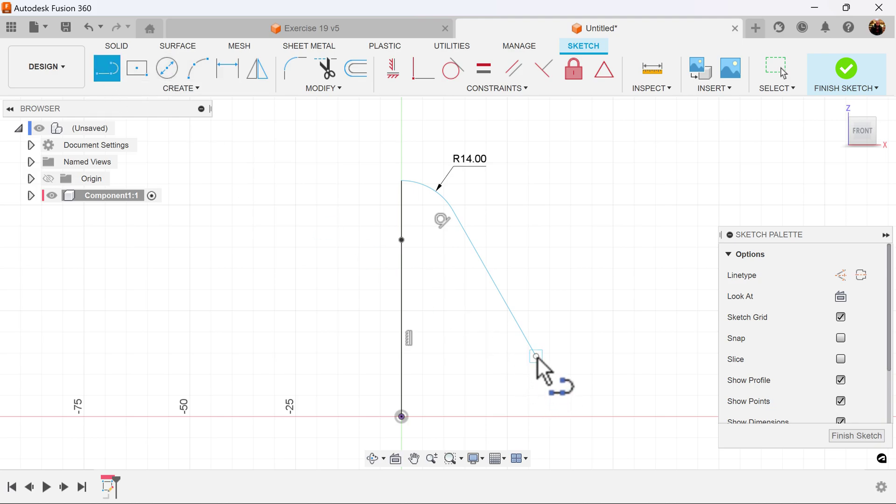
drag(536, 356, 401, 417)
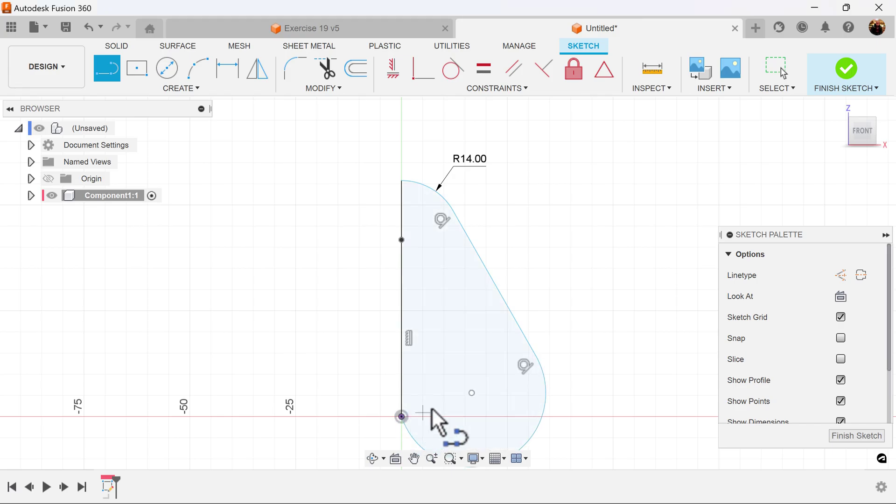
key(Escape)
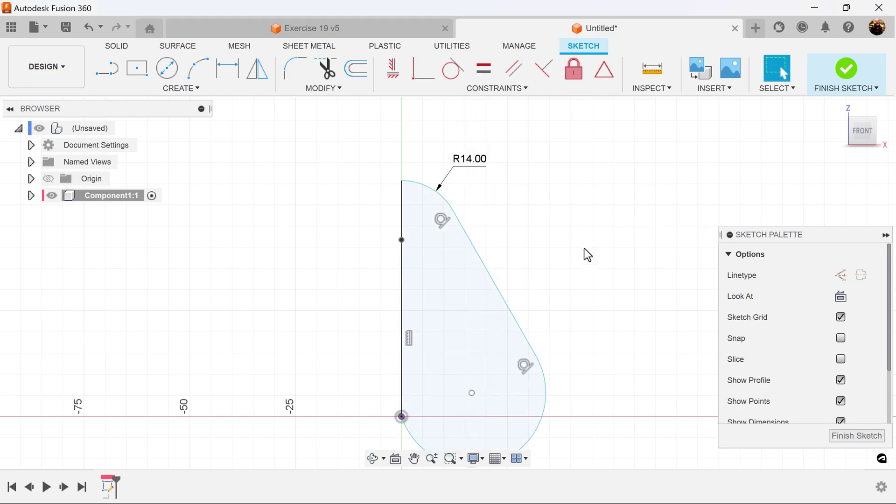
Move the lower arc's center toward the vertical line and constrain it to be coincident with that line.
drag(471, 393, 429, 376)
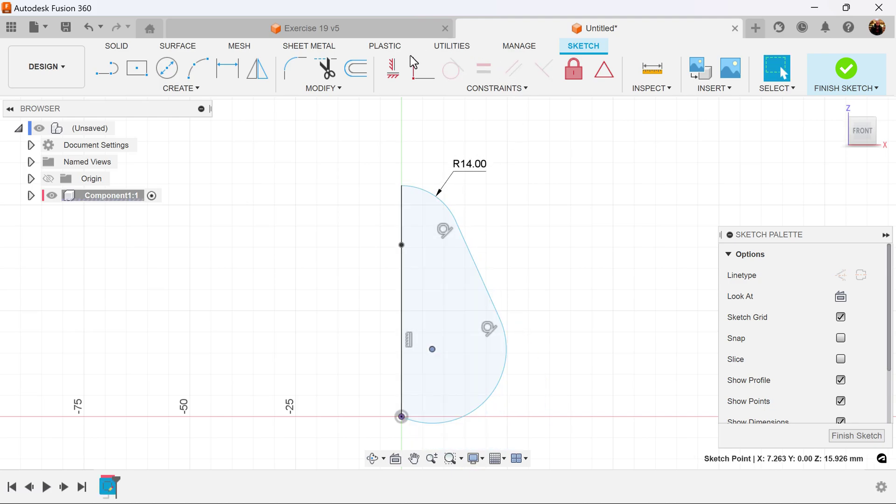
click(423, 70)
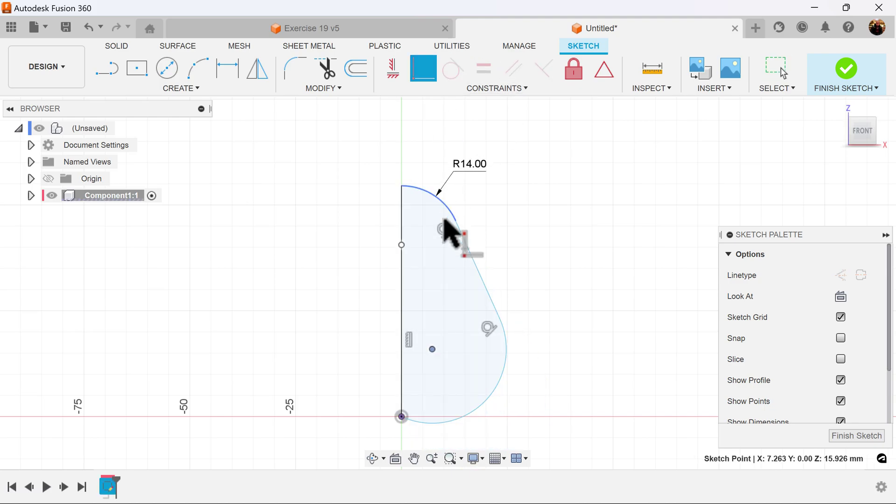
click(404, 377)
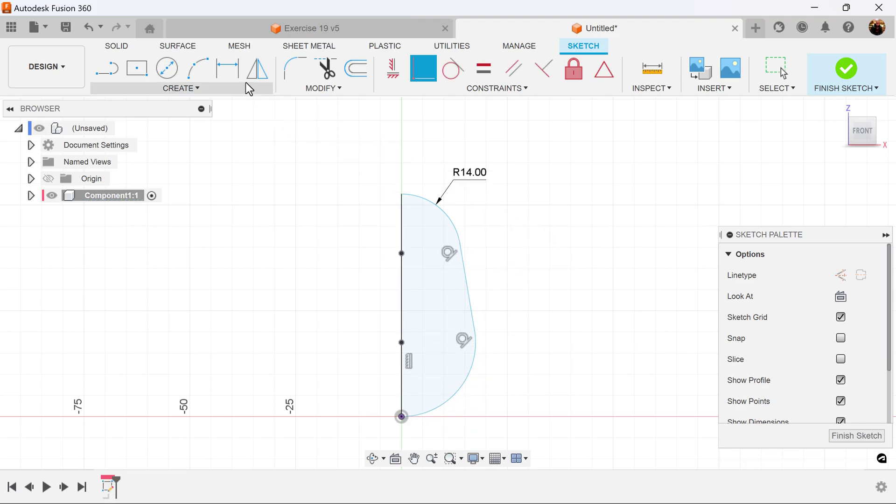
Dimension the distance between the centers of the upper and lower arcs to 44 mm.
click(227, 68)
click(402, 253)
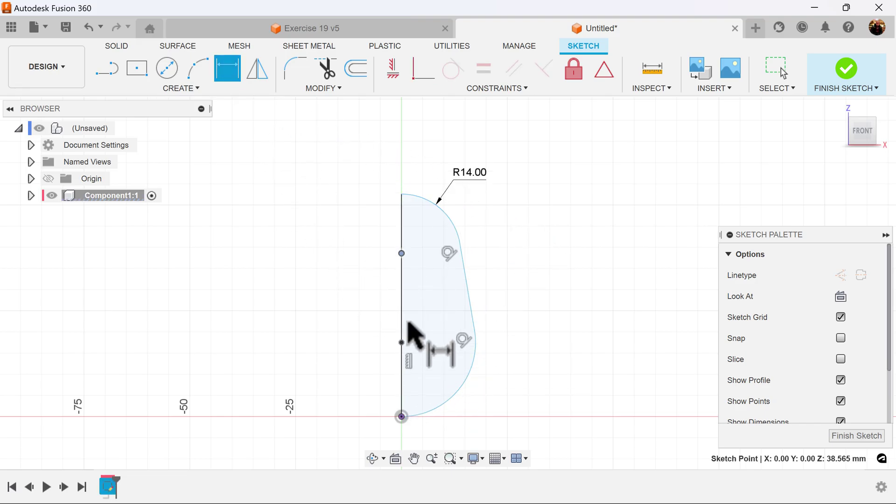
click(401, 342)
click(369, 306)
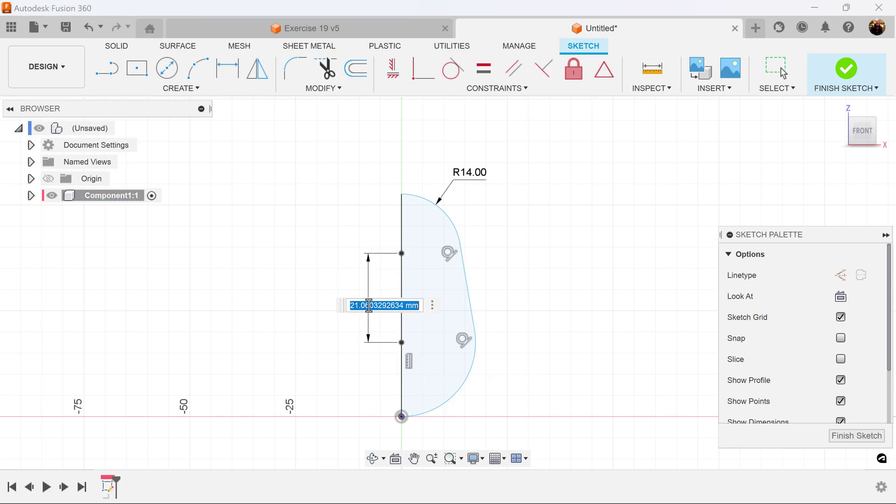
text(44)
key(Return)
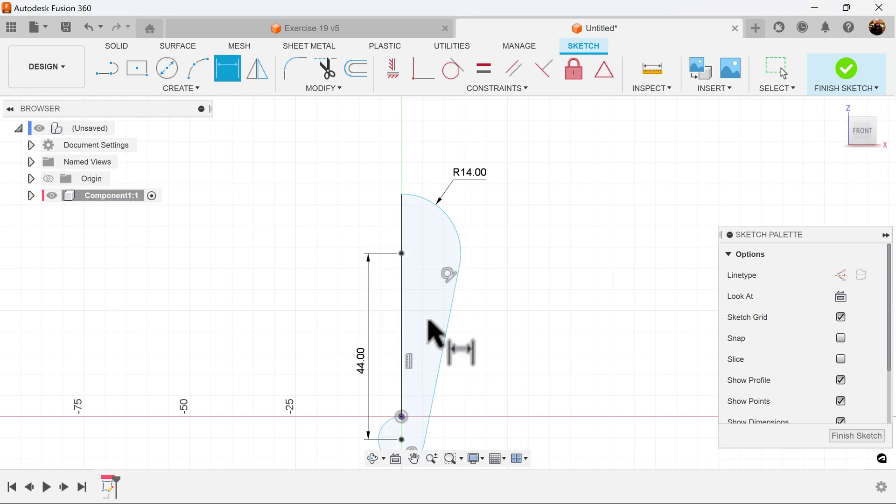
key(Escape)
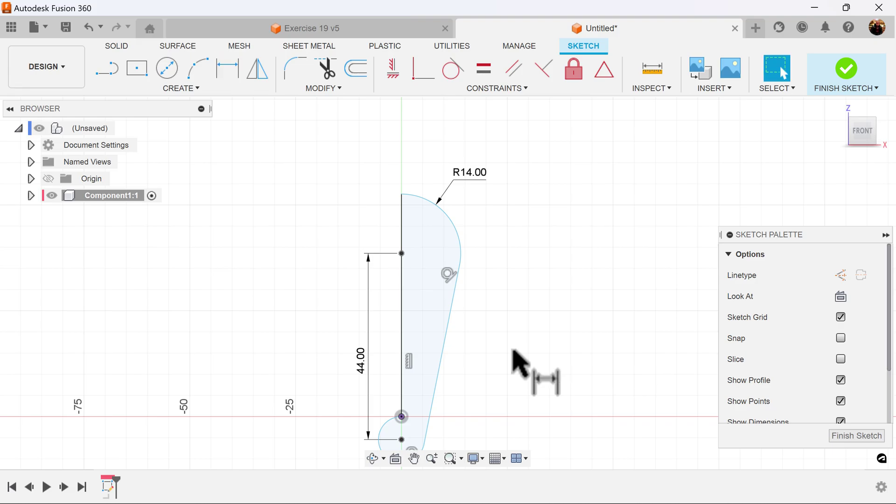
Move the lower arc's center above the origin and dimension that arc with a radius of 20 mm.
scroll(578, 326, down, 2)
mouse_move(457, 432)
mouse_down()
mouse_move(445, 396)
mouse_move(445, 297)
mouse_up()
click(228, 70)
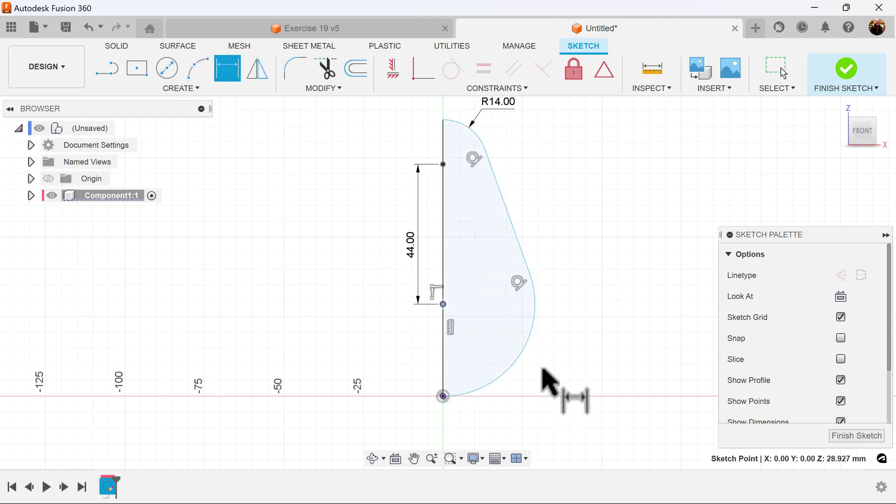
click(519, 357)
click(540, 373)
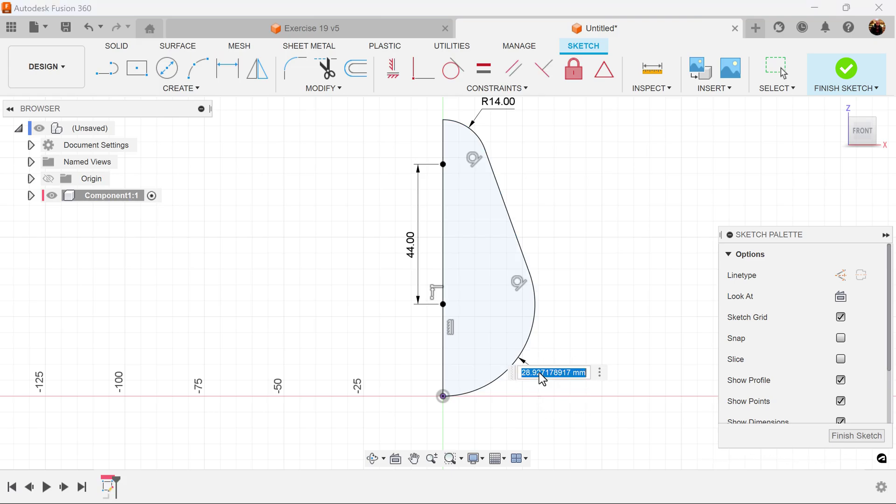
text(20)
key(Return)
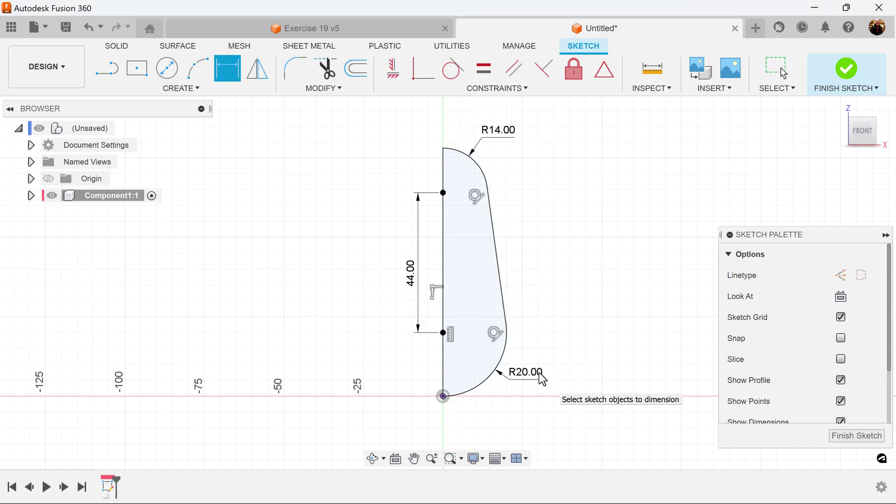
Finish the sketch of the half profile.
scroll(563, 335, down, 1)
scroll(562, 335, down, 1)
mouse_move(587, 310)
middle_down()
mouse_move(536, 322)
mouse_move(500, 314)
mouse_move(524, 336)
middle_up()
scroll(471, 317, up, 2)
scroll(472, 317, up, 1)
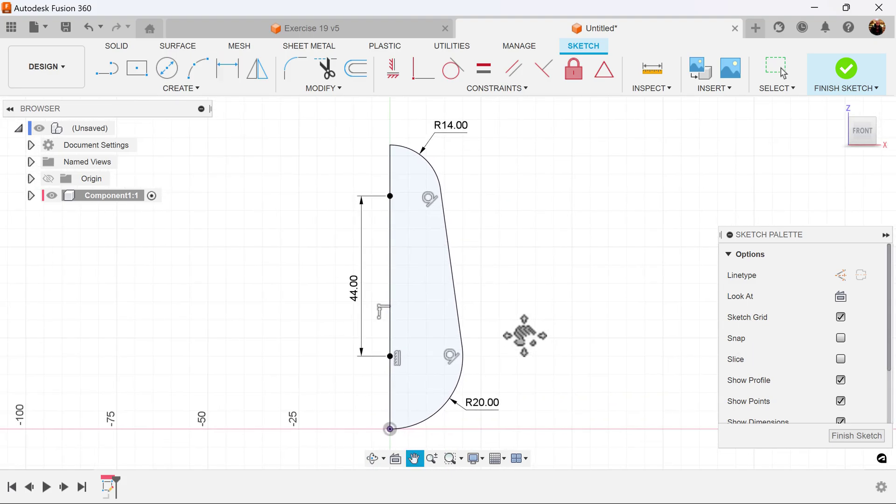
click(873, 436)
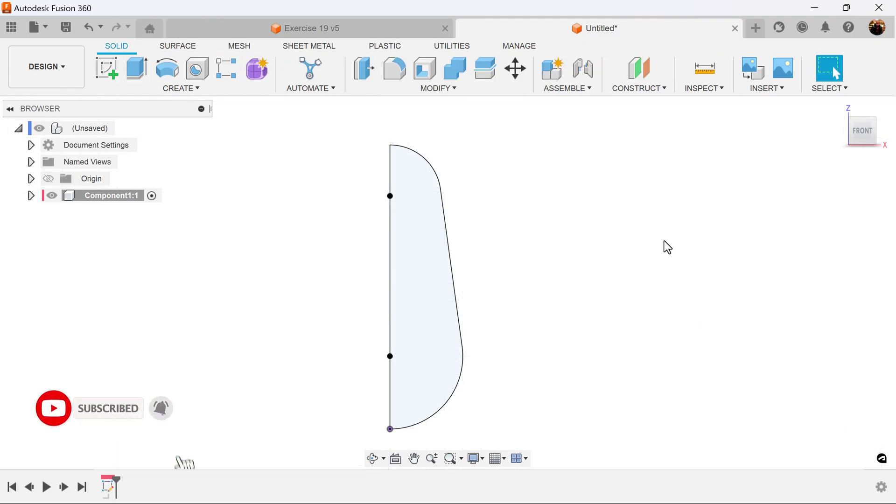
Revolve the half profile 360 degrees around its straight vertical line as a new body.
click(168, 71)
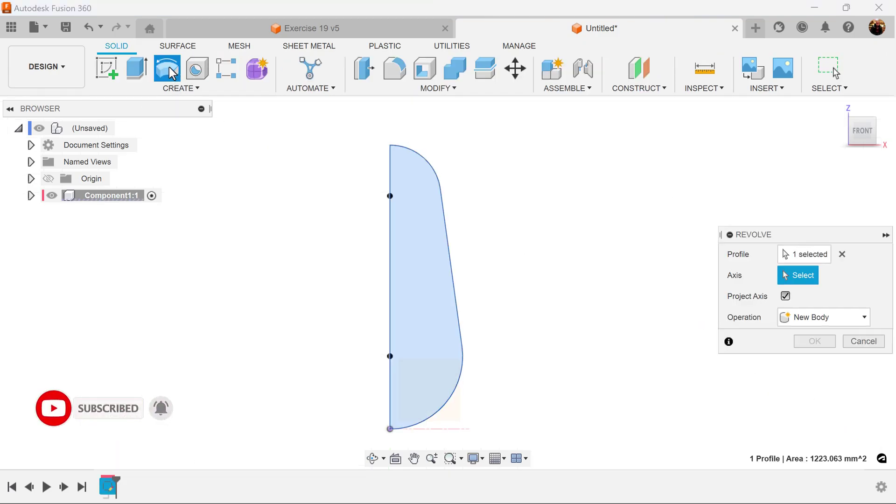
click(391, 225)
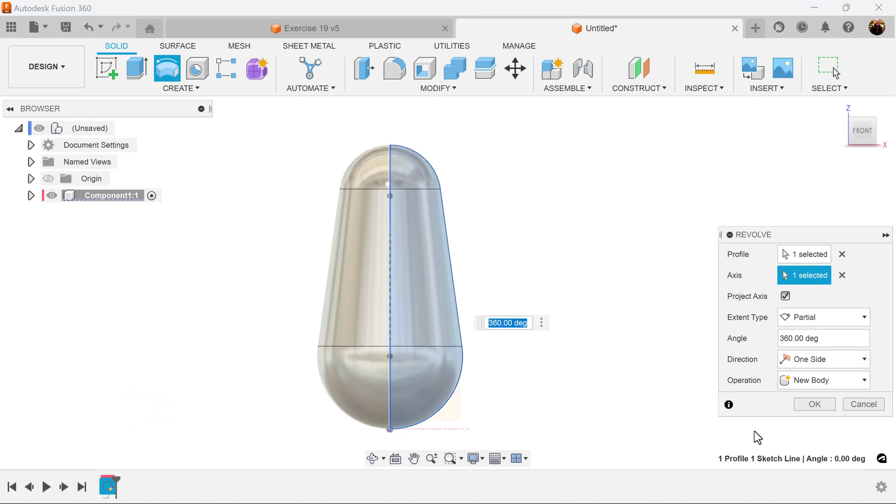
click(811, 405)
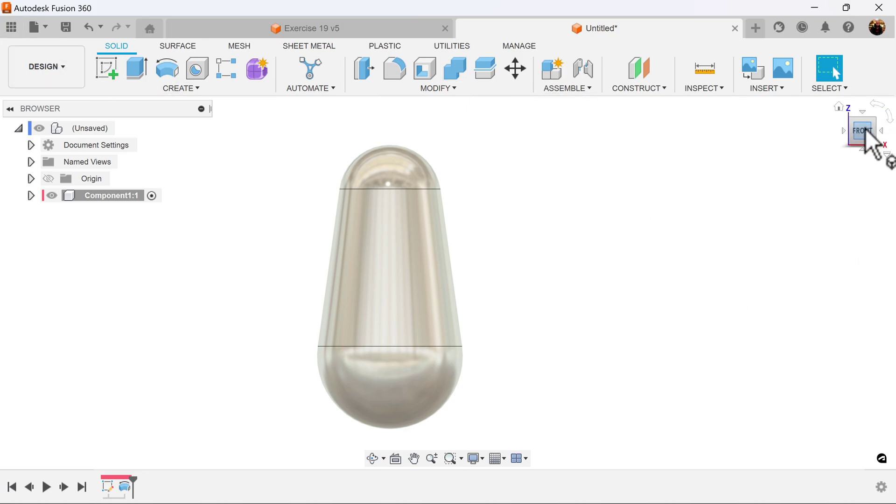
Start a sketch on the front plane and draw a center rectangle 15 mm wide and about 30 mm high beside the body.
click(107, 69)
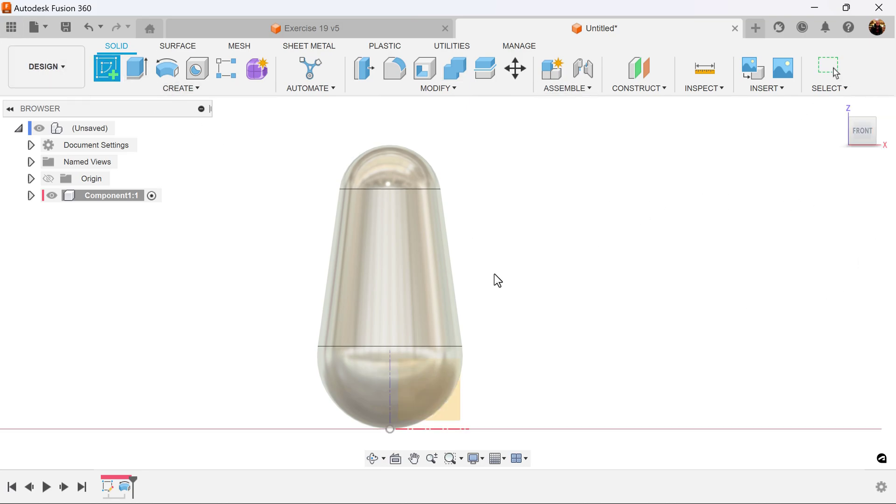
click(424, 384)
mouse_move(567, 159)
middle_down()
mouse_move(552, 320)
mouse_move(576, 228)
mouse_move(594, 280)
middle_up()
scroll(581, 231, down, 2)
scroll(597, 288, up, 3)
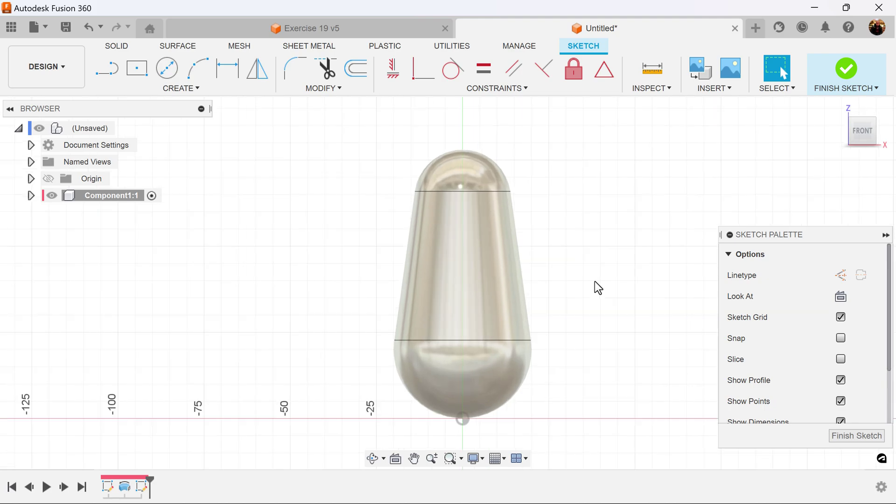
click(137, 68)
click(274, 213)
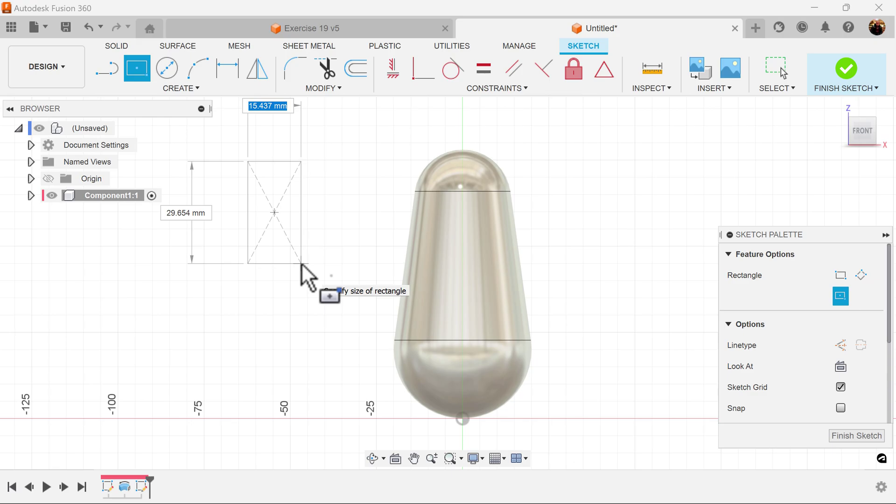
text(15)
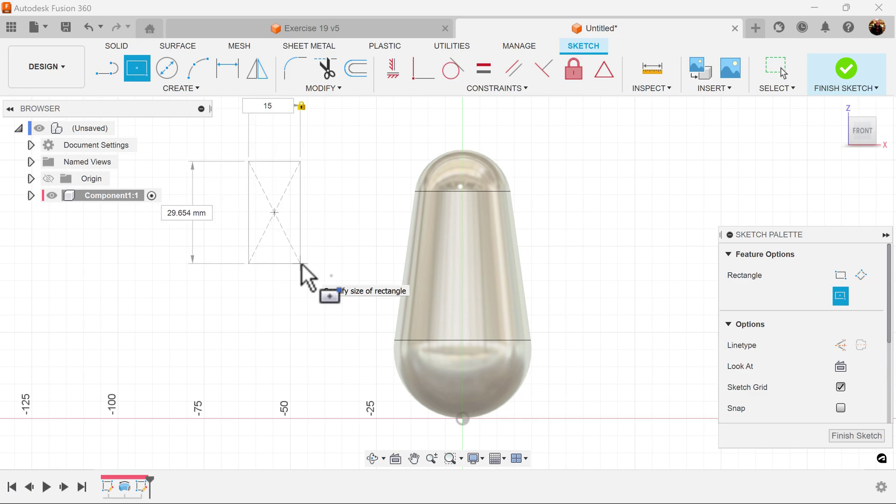
key(Return)
middle_drag(378, 240, 381, 299)
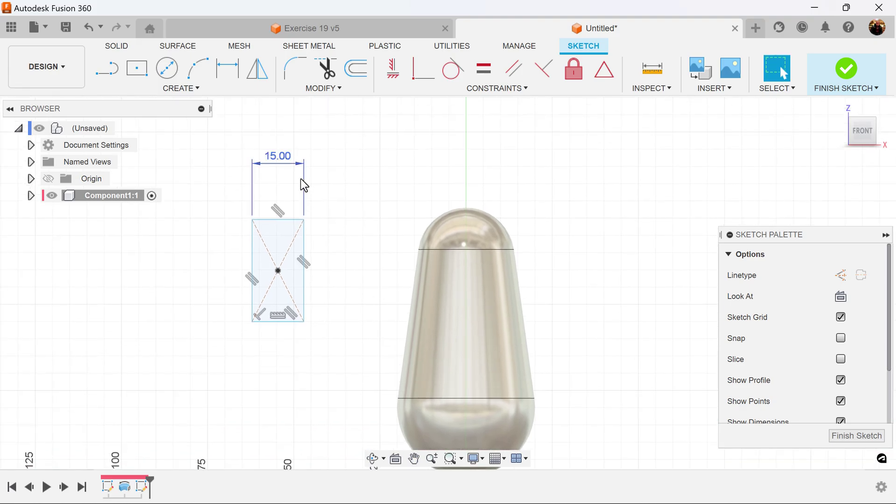
drag(277, 158, 279, 174)
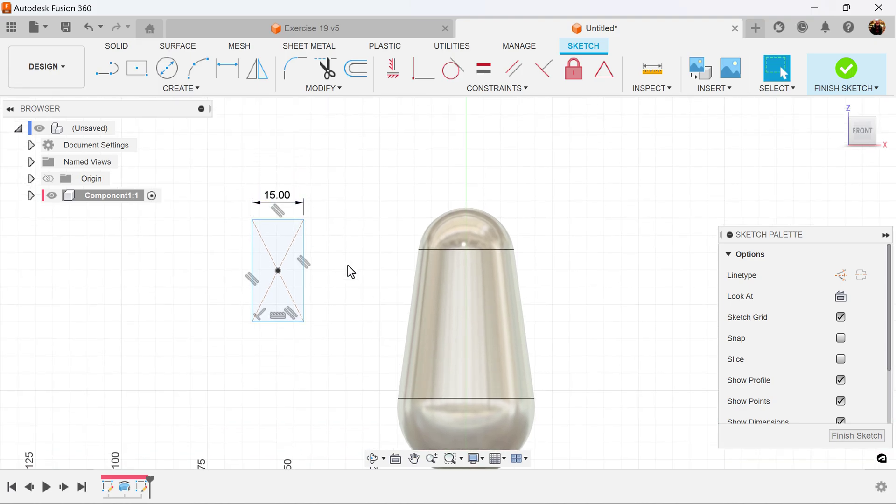
Apply a midpoint constraint between the rectangle's lower edge and the origin.
middle_drag(350, 269, 350, 206)
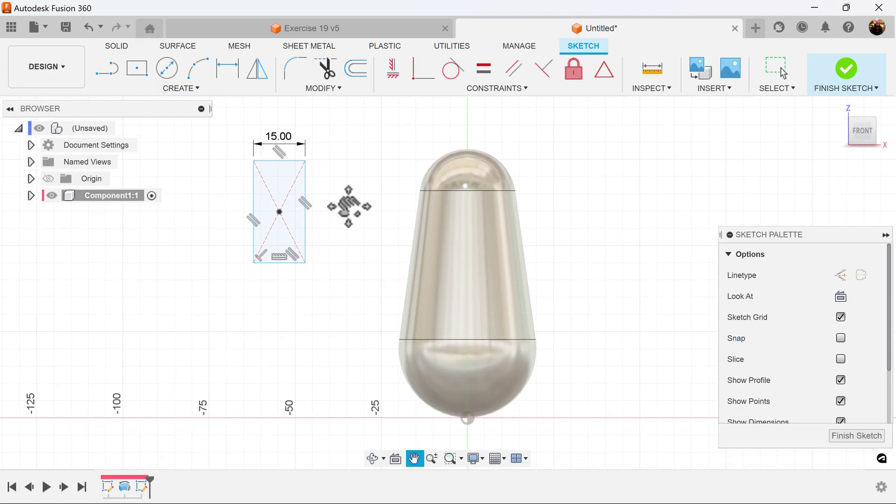
click(606, 72)
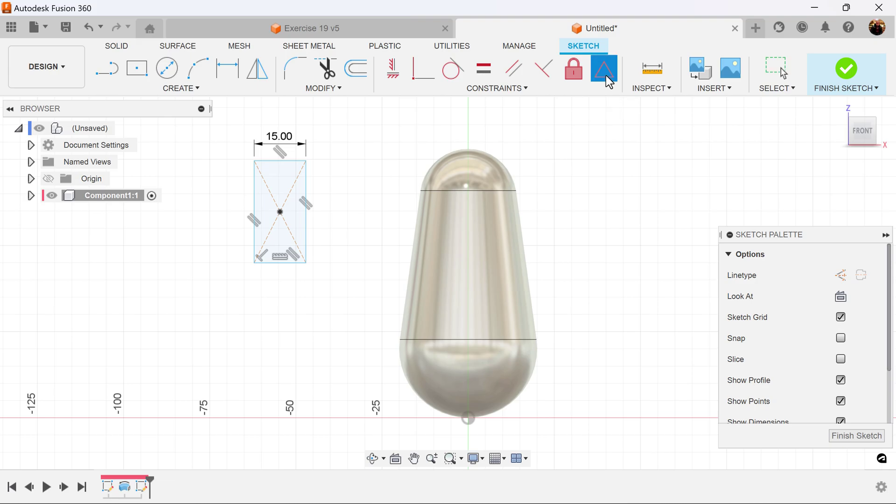
click(287, 263)
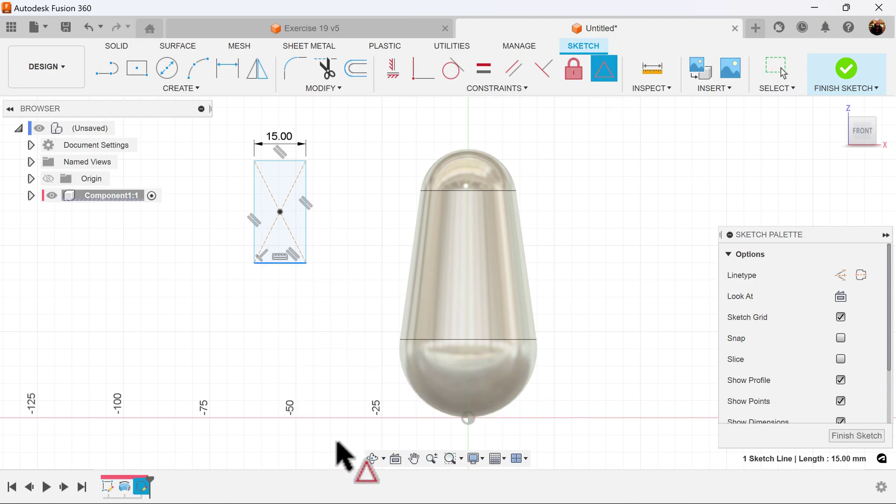
click(468, 418)
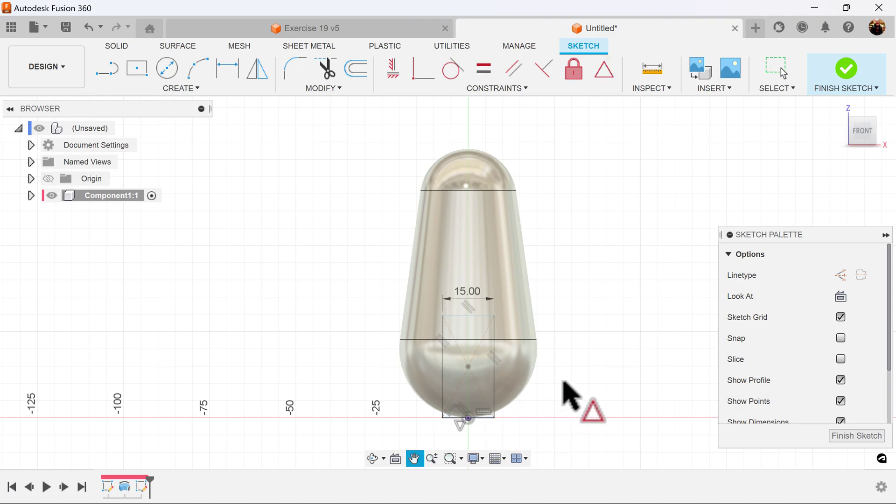
Dimension the distance from the rectangle's center to its upper edge as 18 mm and finish the sketch.
middle_drag(570, 394, 497, 356)
scroll(460, 368, up, 1)
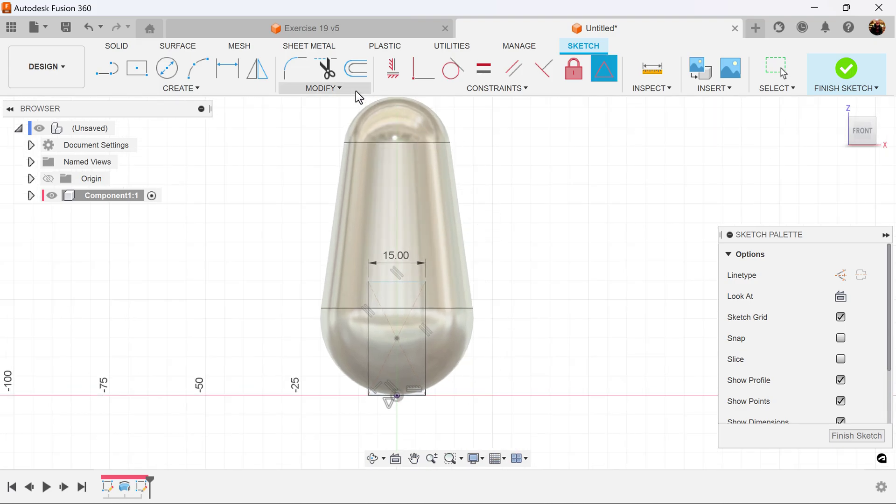
click(224, 67)
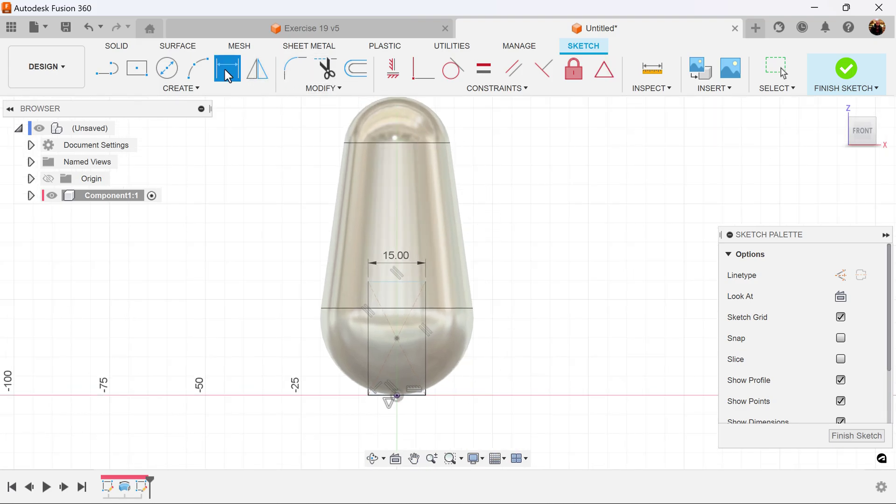
click(397, 338)
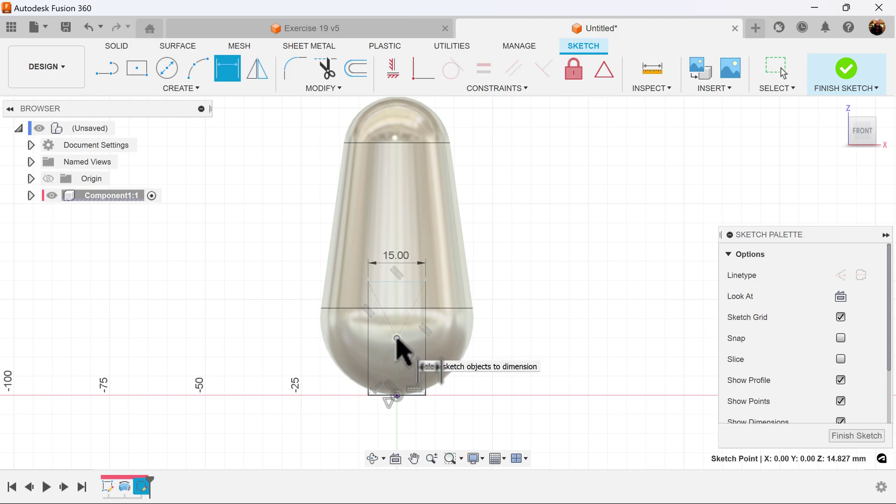
click(385, 282)
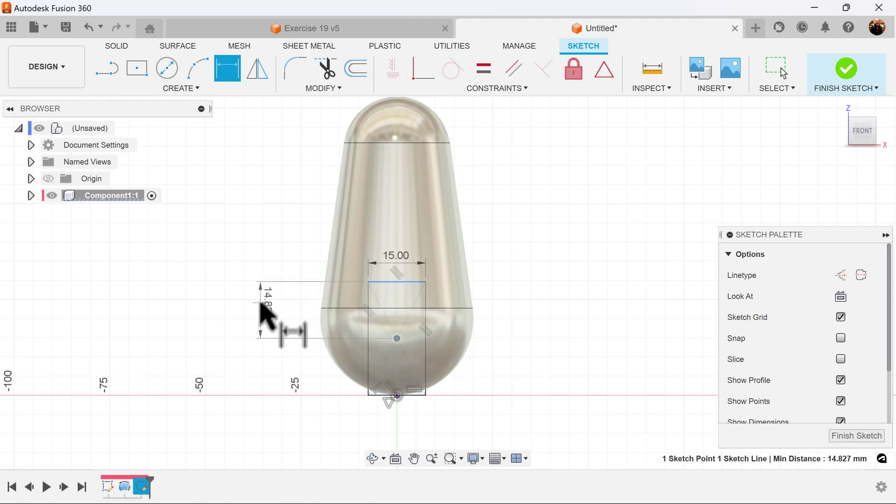
click(262, 303)
text(18)
key(Return)
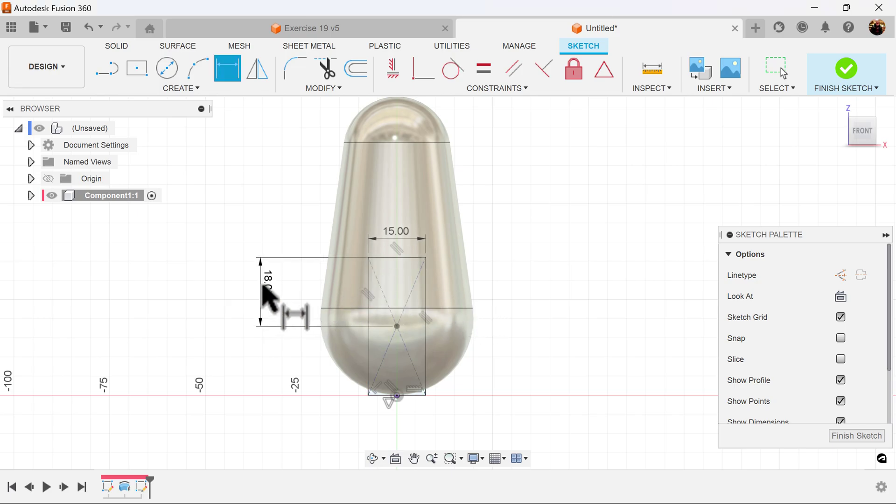
key(Escape)
drag(267, 296, 288, 294)
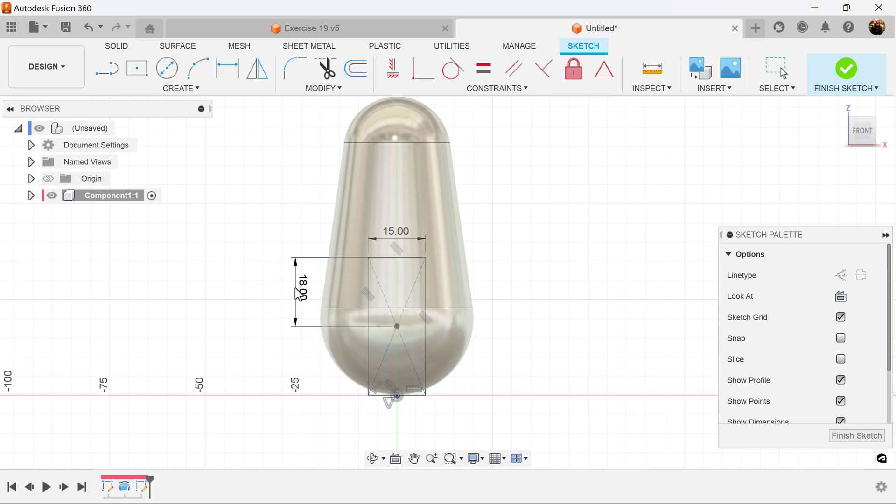
key(d)
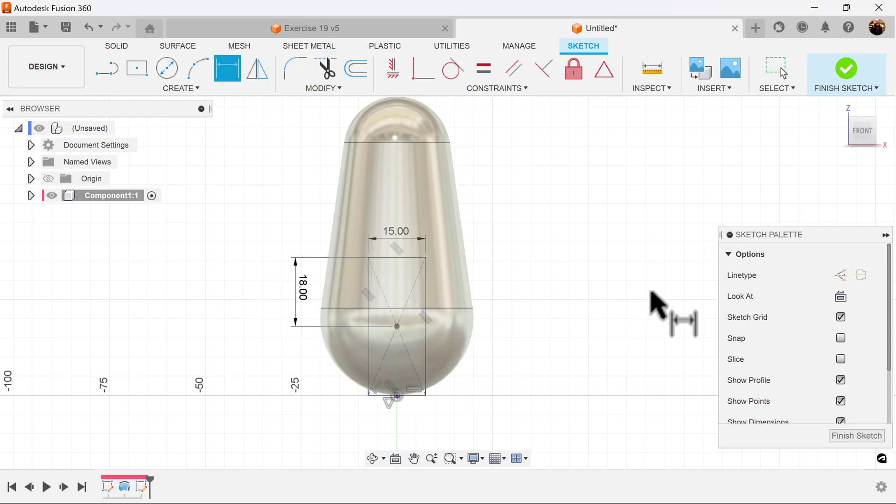
click(850, 437)
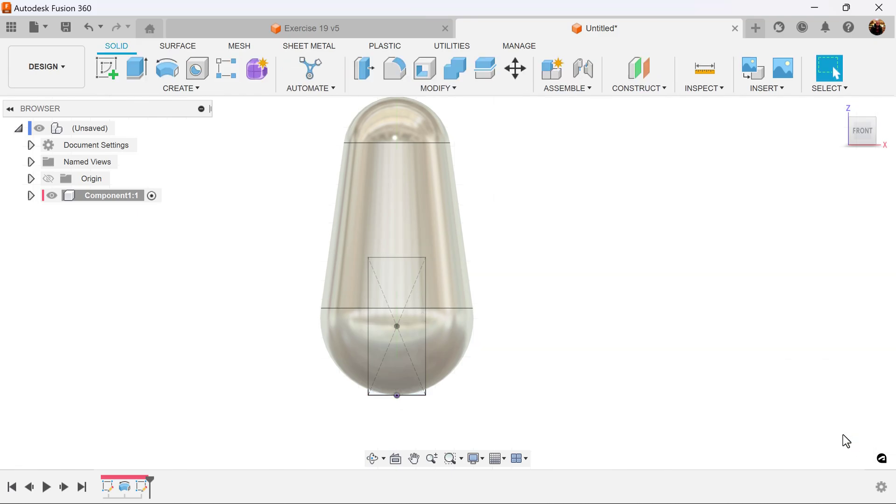
Extrude the rectangle as a cut through the body, with symmetric direction and extent type All.
click(139, 70)
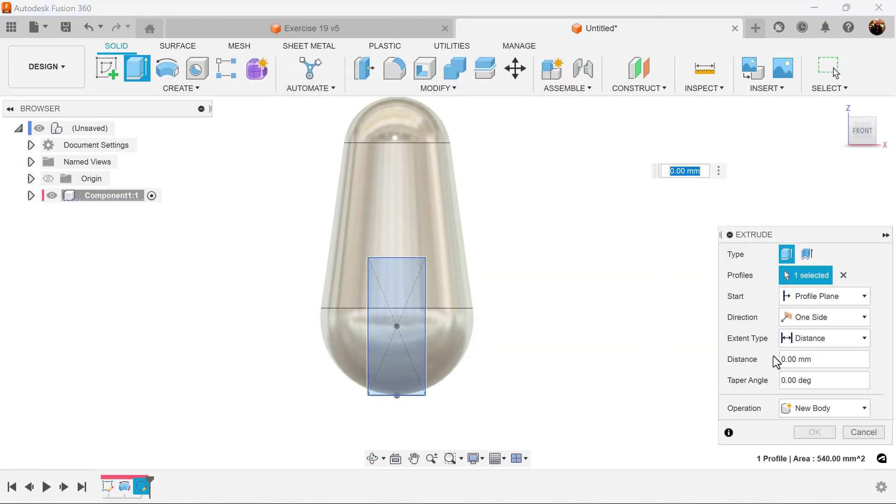
click(827, 317)
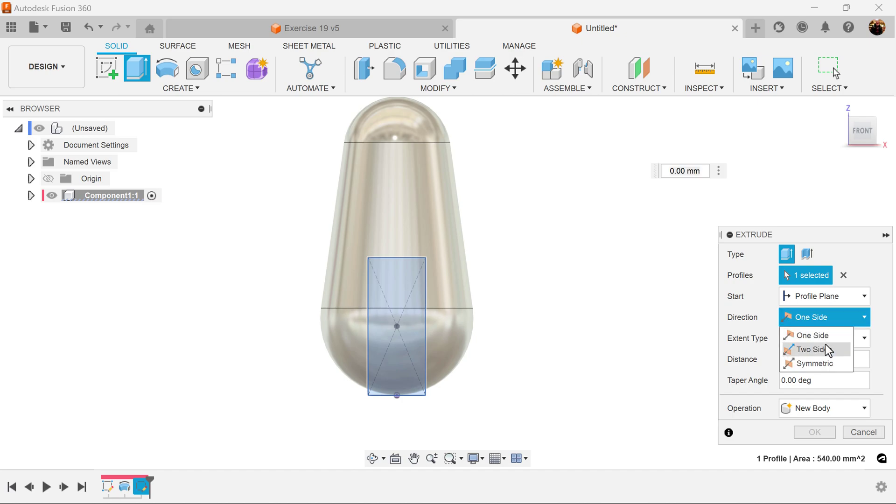
click(828, 364)
click(830, 340)
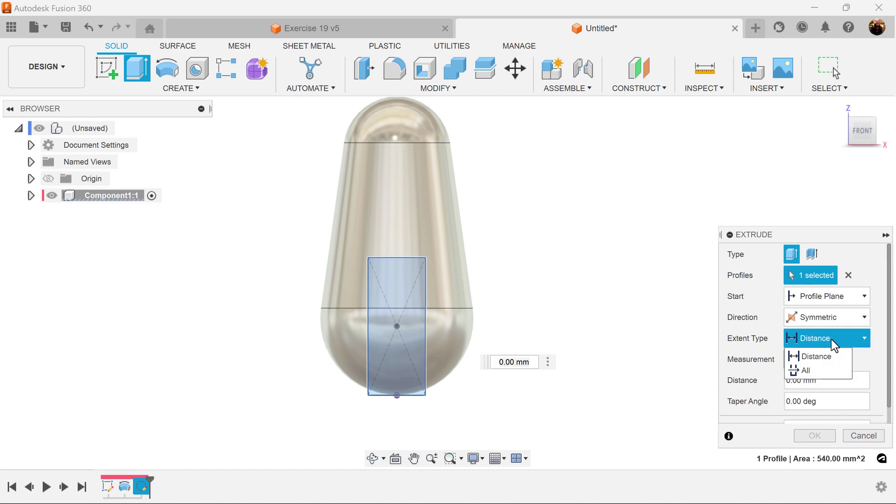
click(827, 371)
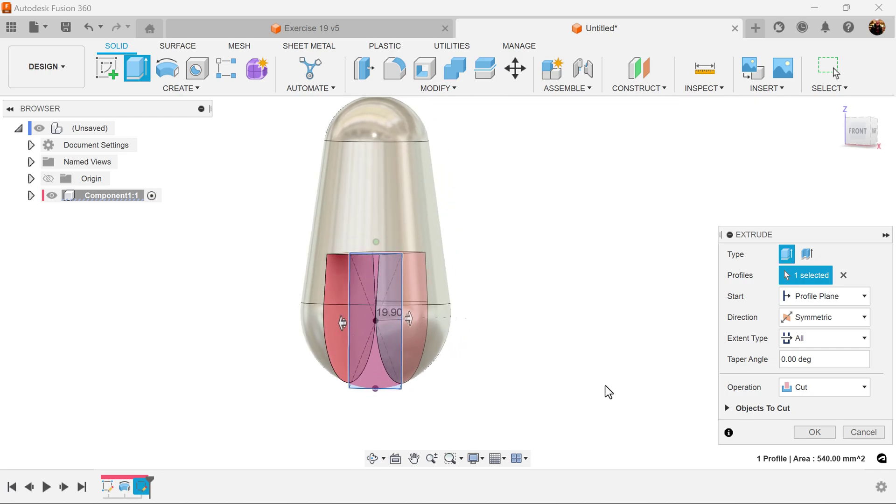
click(812, 434)
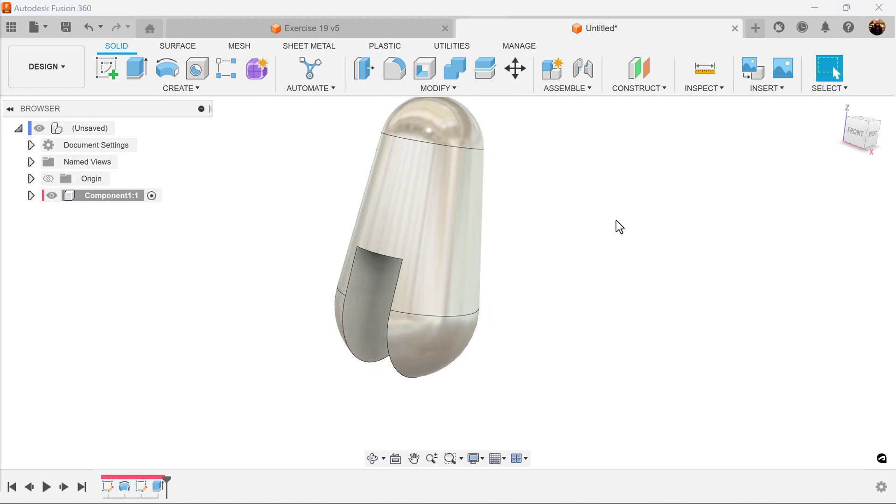
Start a new sketch on the right plane, viewed from the right side.
click(871, 133)
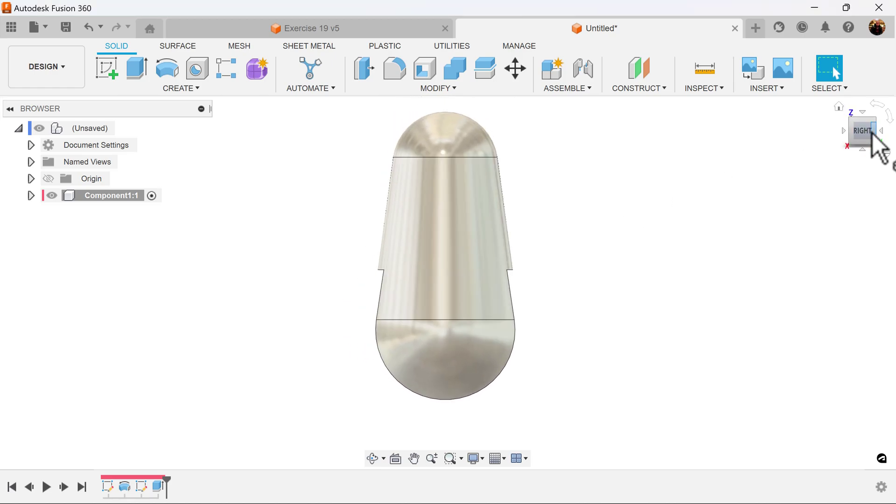
click(111, 69)
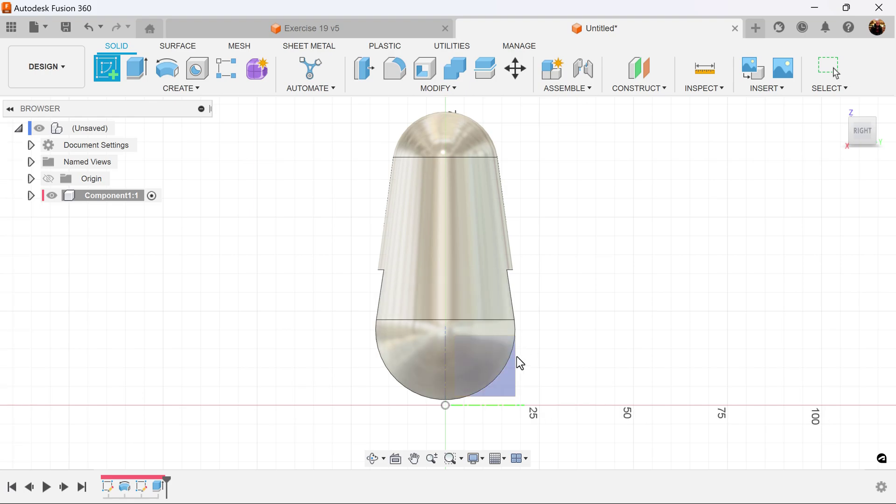
click(487, 365)
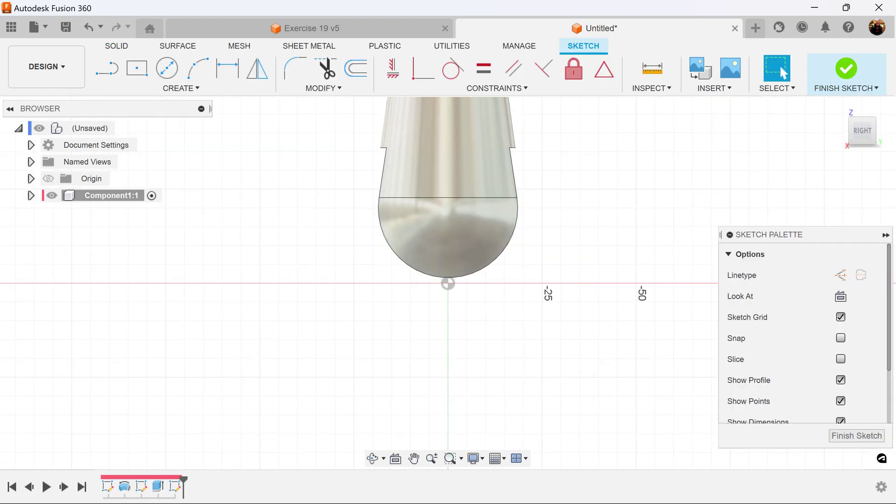
Project the slotted body's outline into the sketch using the Bodies selection filter with the projection link on.
middle_drag(612, 241, 564, 360)
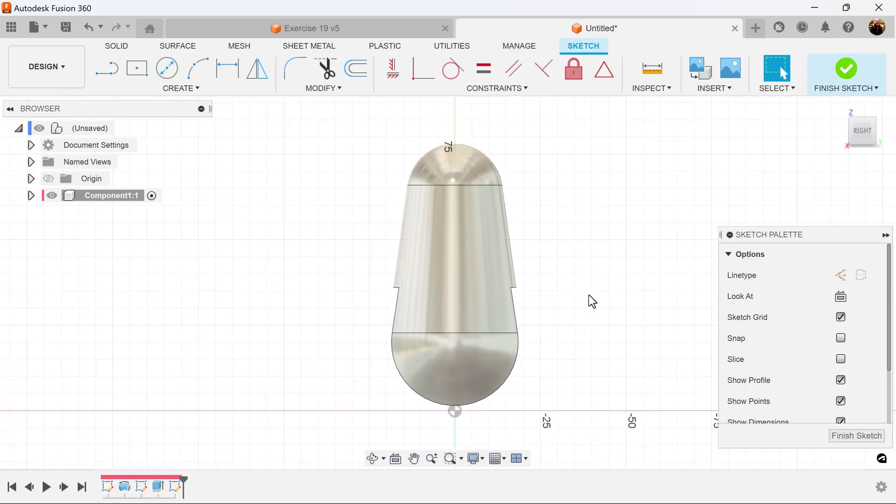
scroll(590, 302, down, 1)
middle_drag(590, 302, 540, 285)
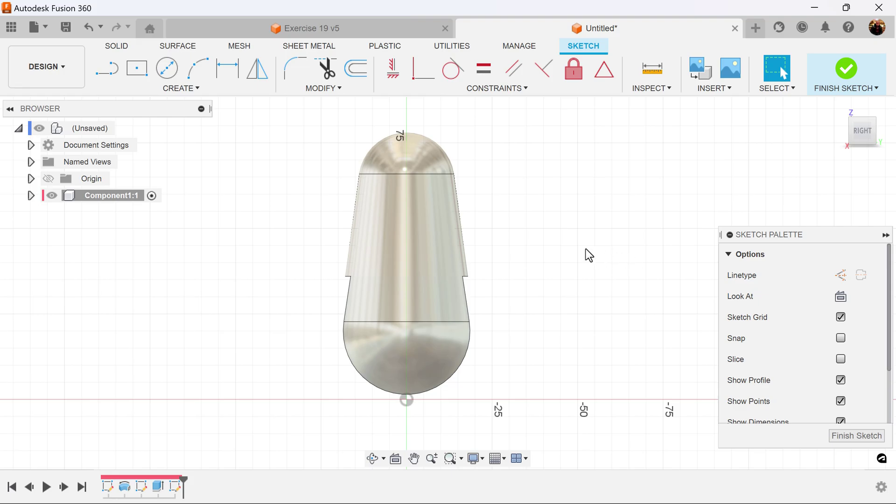
key(p)
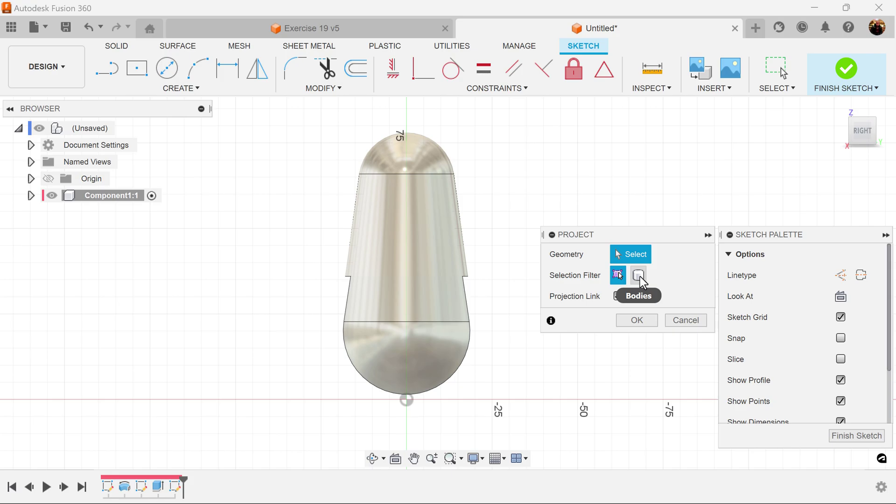
click(639, 275)
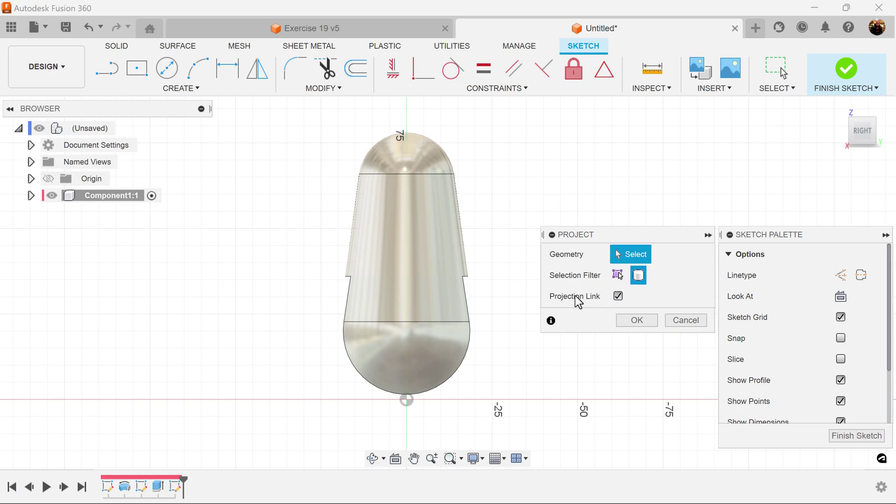
click(426, 226)
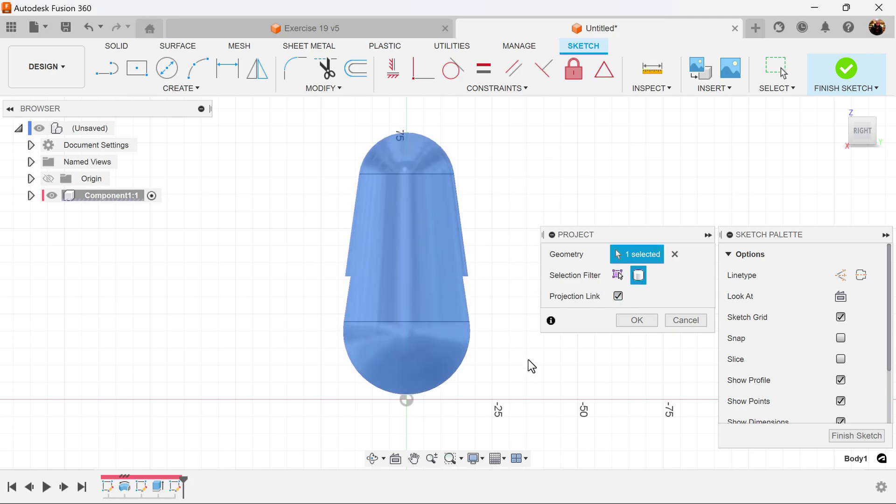
click(645, 321)
scroll(566, 260, up, 2)
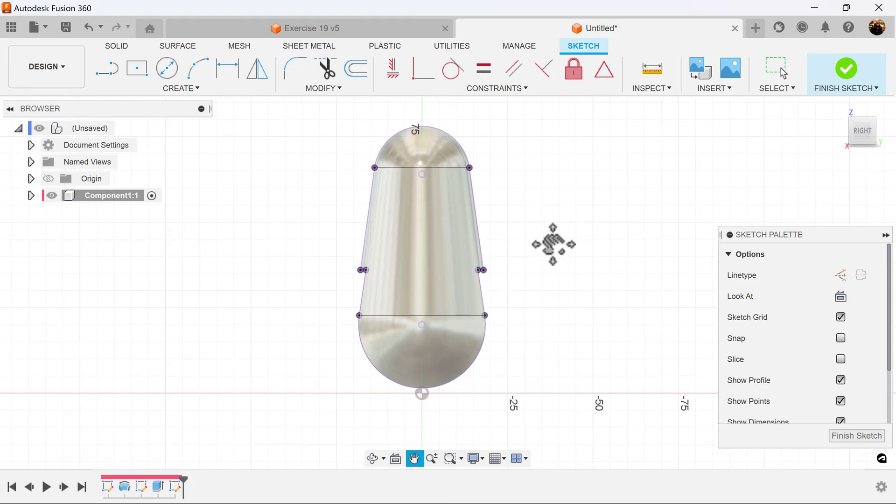
Draw a 2-point rectangle about 13 mm wide over the outline's upper left side, starting on its slanted left edge.
middle_drag(536, 242, 558, 260)
scroll(554, 253, up, 1)
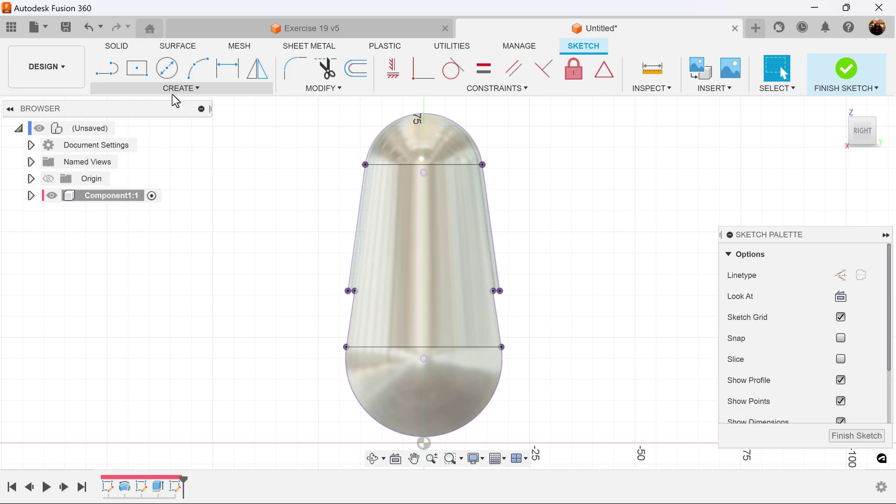
click(183, 88)
mouse_move(149, 117)
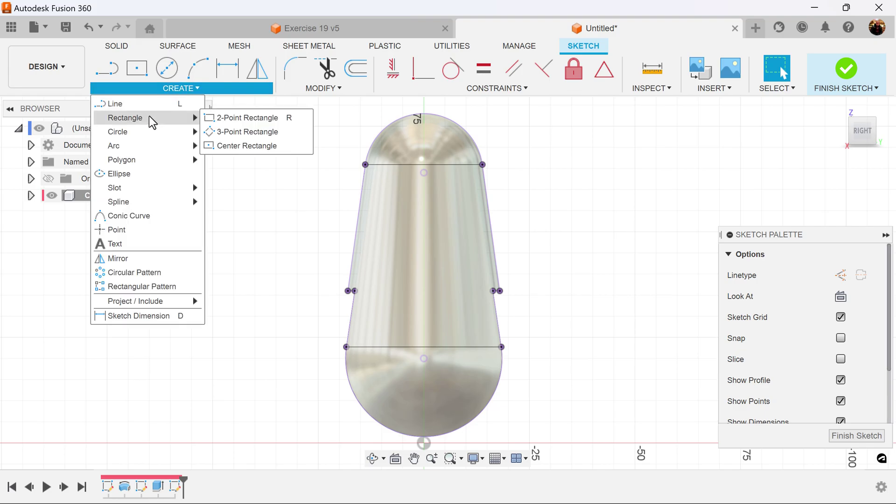
click(255, 118)
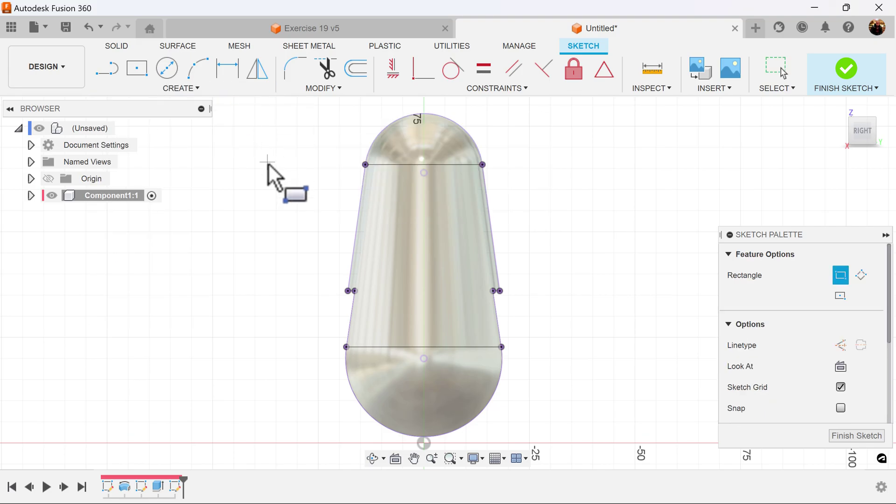
click(354, 244)
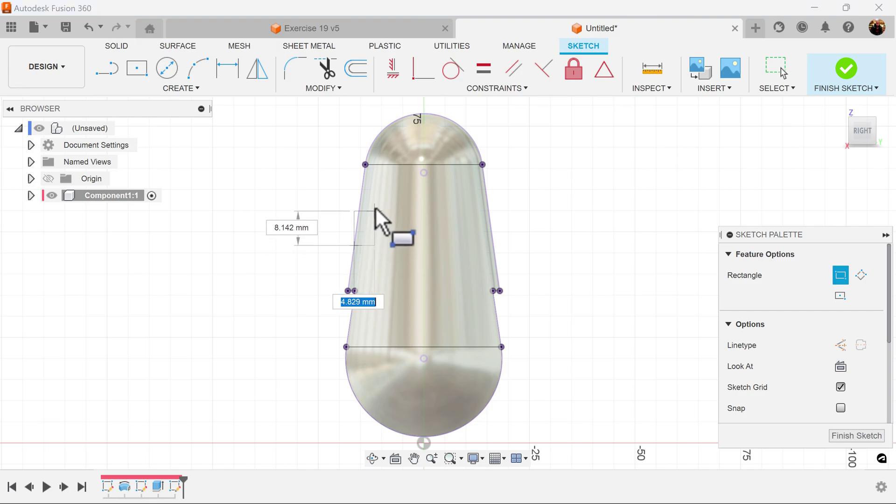
click(410, 125)
Dimension the horizontal distance from the rectangle's upper right corner to the top arc's center as 6 mm.
mouse_move(561, 197)
middle_down()
mouse_move(566, 260)
mouse_move(579, 235)
middle_up()
scroll(560, 234, up, 2)
scroll(564, 249, up, 1)
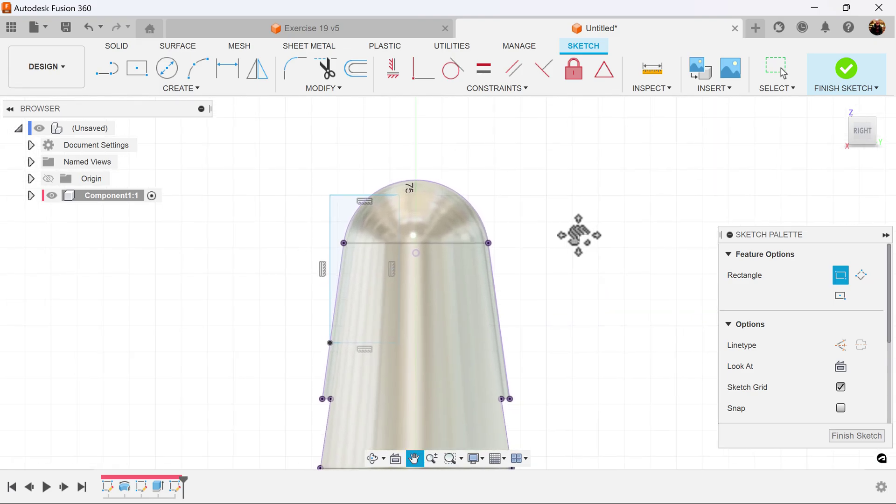
click(231, 71)
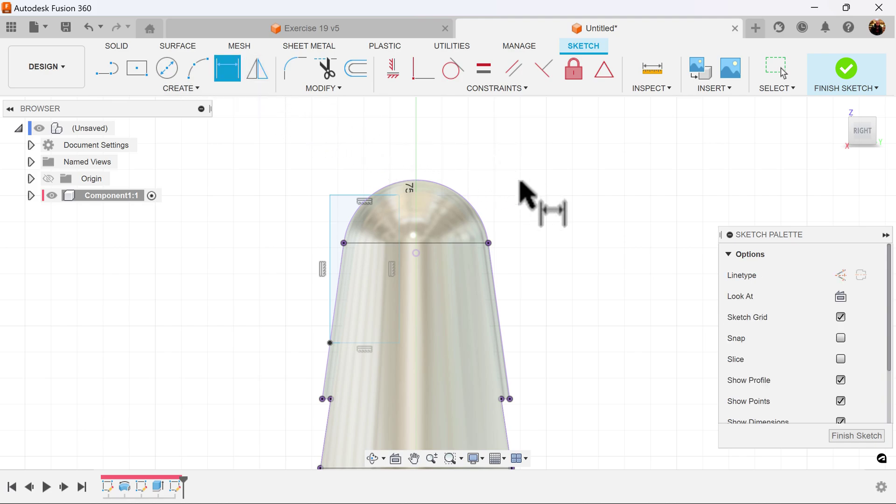
click(399, 195)
click(416, 252)
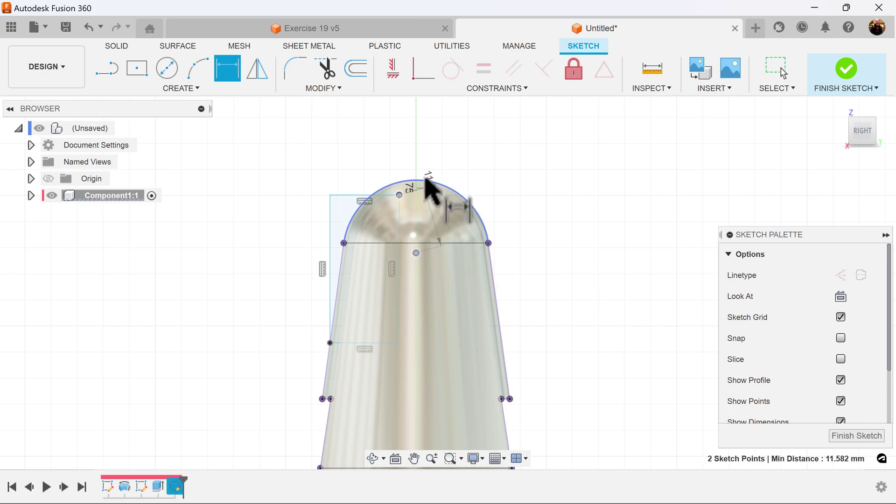
click(404, 147)
text(6)
key(Return)
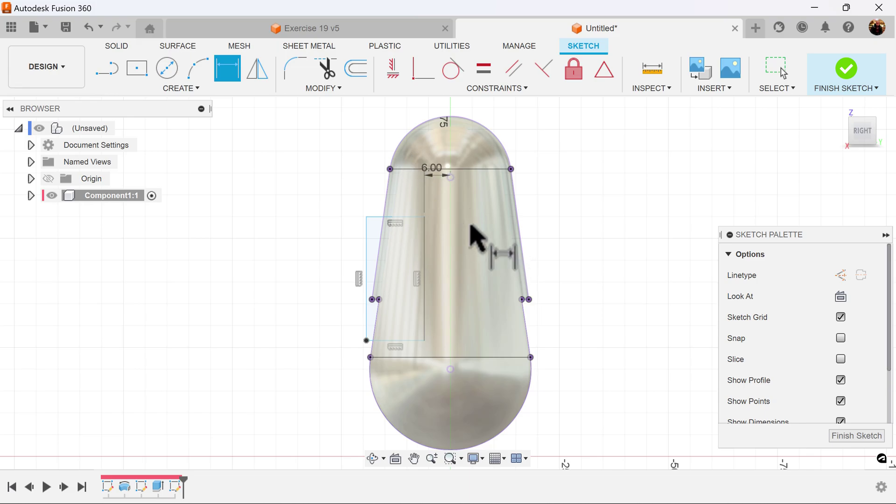
key(Escape)
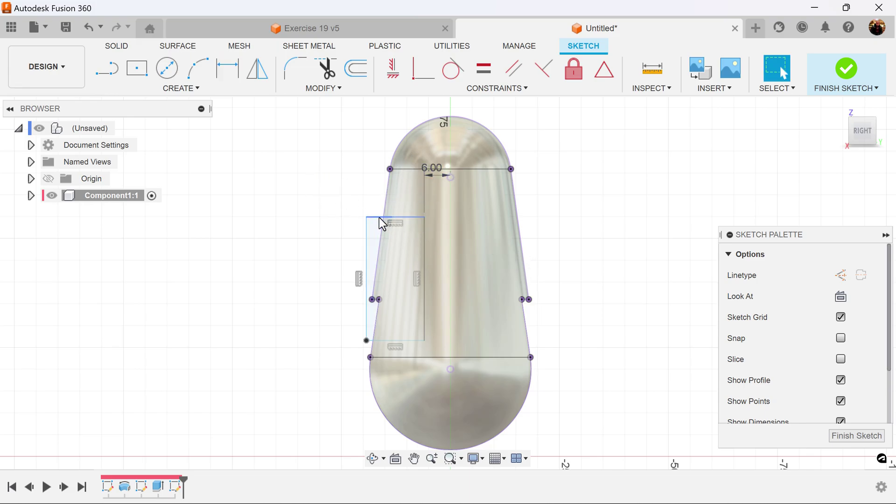
Make the rectangle's upper edge tangent to the projected top arc of the body.
click(379, 217)
mouse_move(442, 110)
middle_down()
mouse_move(579, 184)
mouse_move(488, 161)
middle_up()
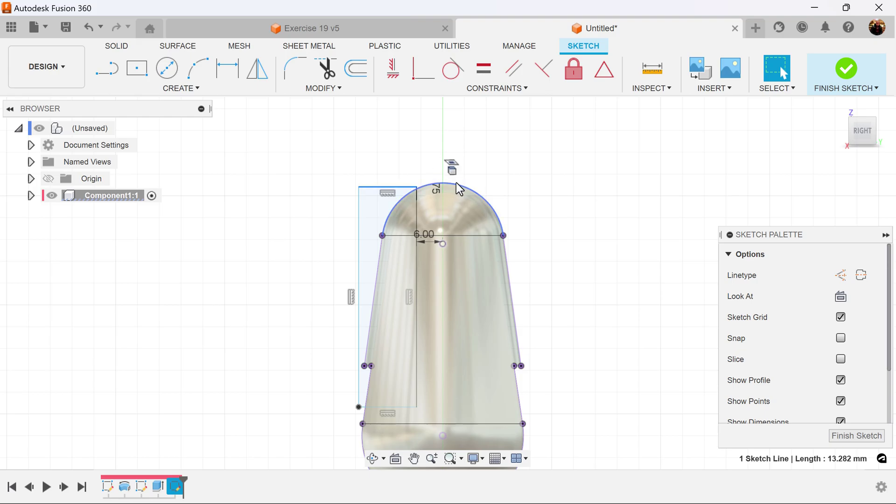
click(453, 70)
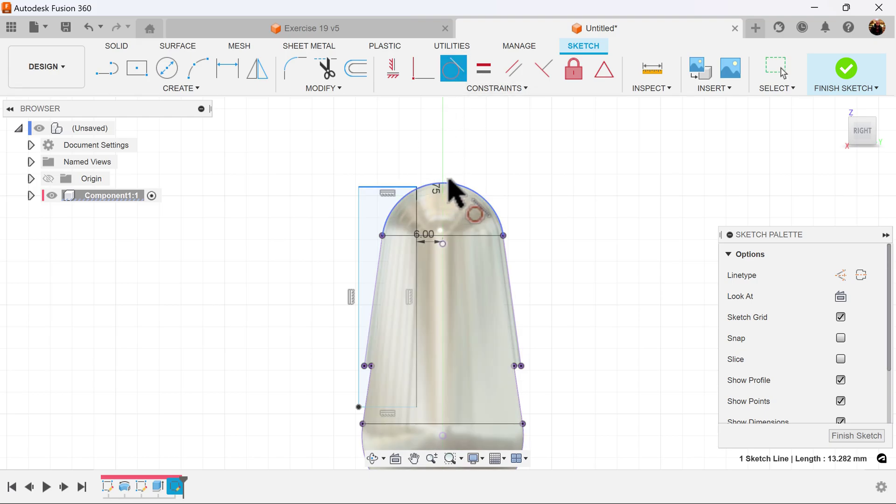
scroll(610, 320, down, 2)
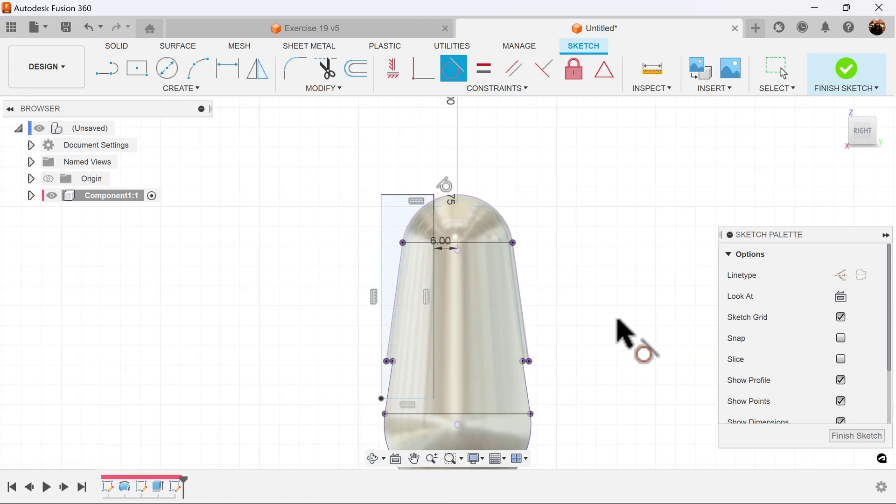
Dimension the vertical distance from the rectangle's lower left corner to the top arc's center as 18 mm.
scroll(581, 295, up, 2)
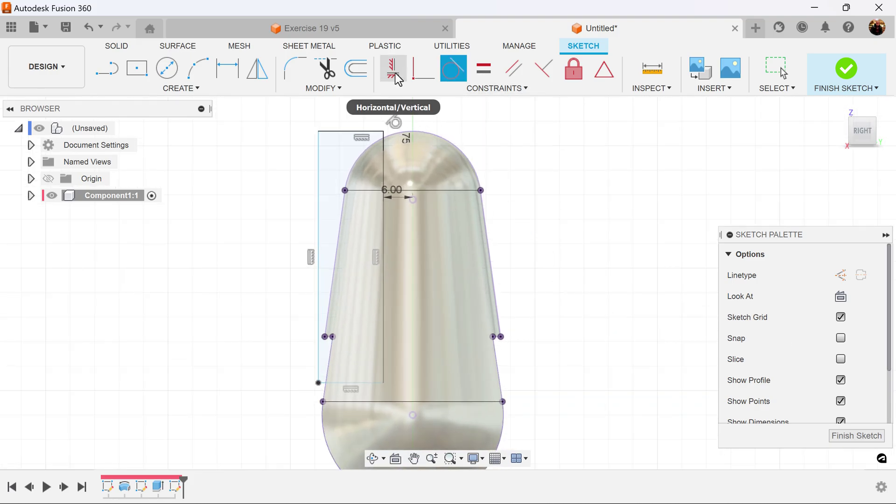
click(229, 69)
scroll(522, 247, up, 2)
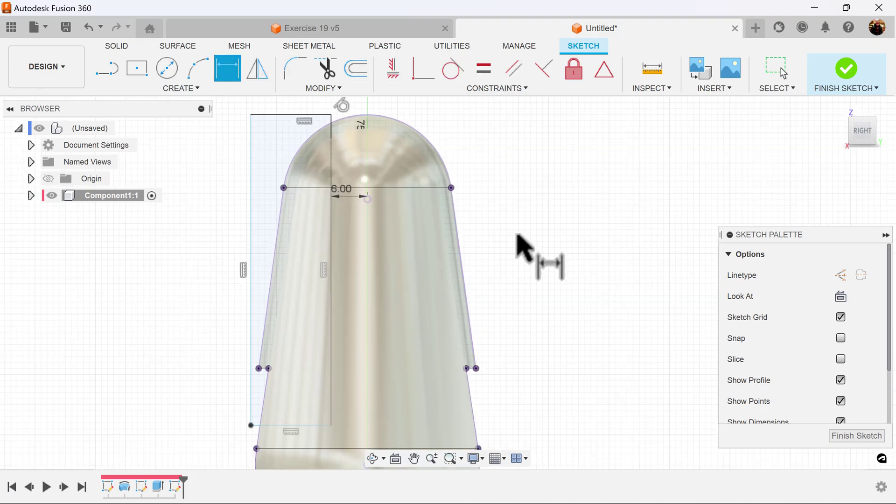
middle_drag(518, 238, 584, 211)
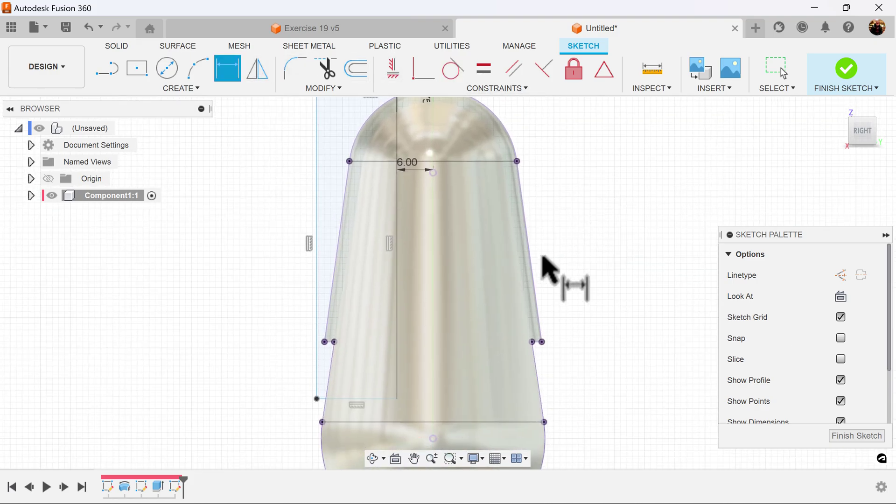
click(316, 399)
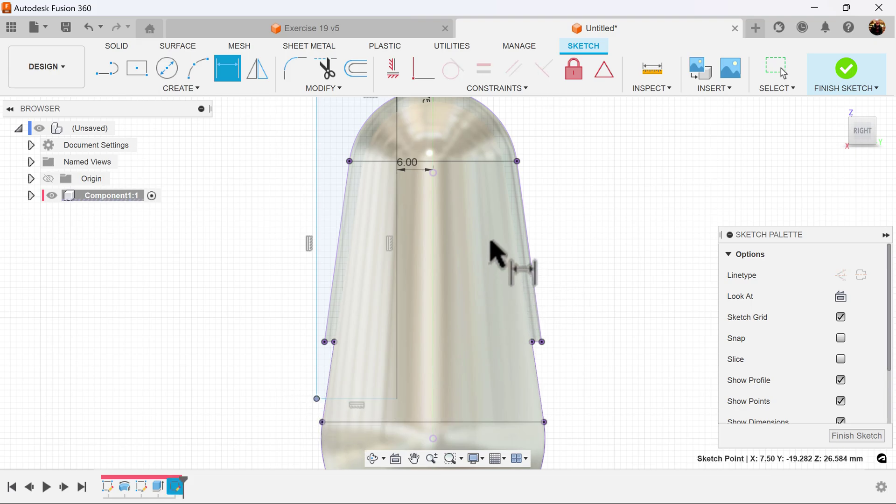
click(433, 173)
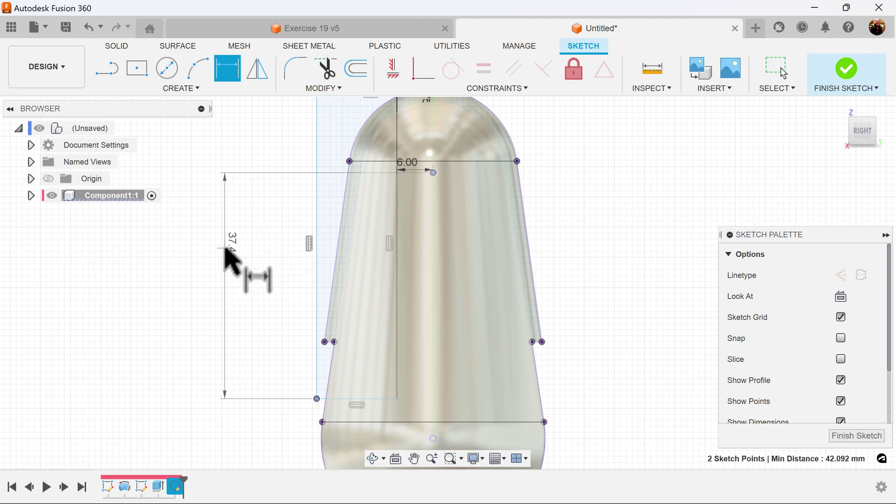
click(225, 248)
text(18)
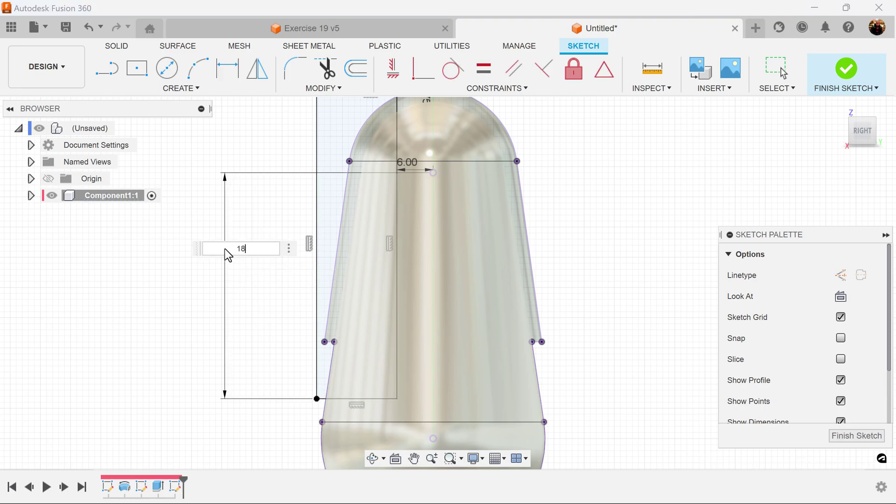
key(Return)
Move the 6 mm dimension above the profile and the 18 mm dimension to the rectangle's other side, and finish the sketch.
middle_drag(670, 266, 669, 318)
scroll(670, 317, down, 2)
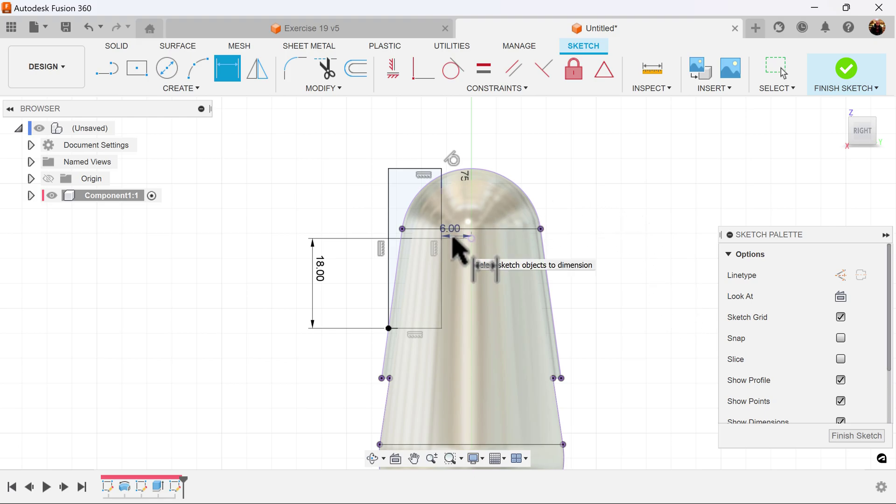
key(Escape)
drag(455, 238, 453, 160)
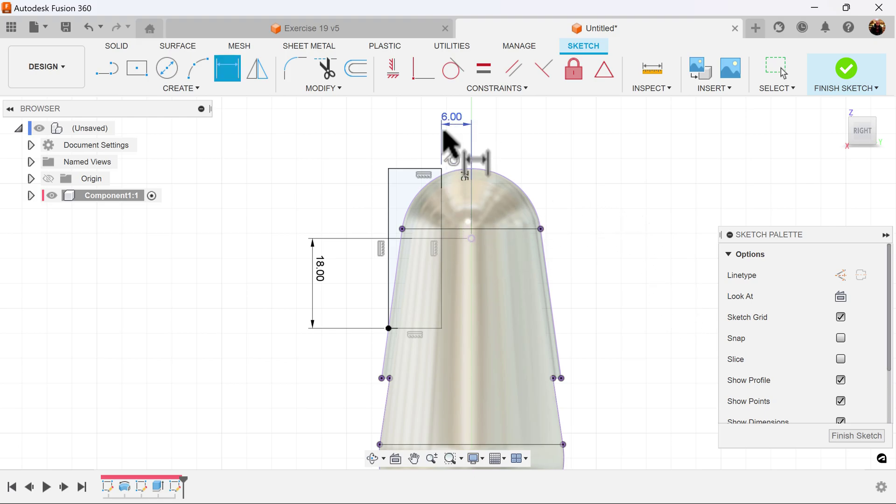
drag(320, 280, 518, 285)
key(d)
key(Escape)
key(d)
scroll(620, 320, up, 1)
middle_drag(620, 322, 625, 368)
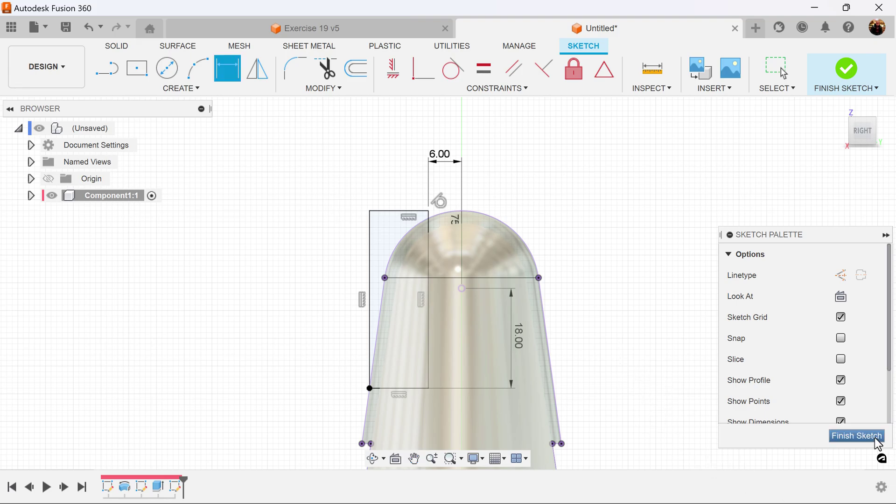
click(856, 436)
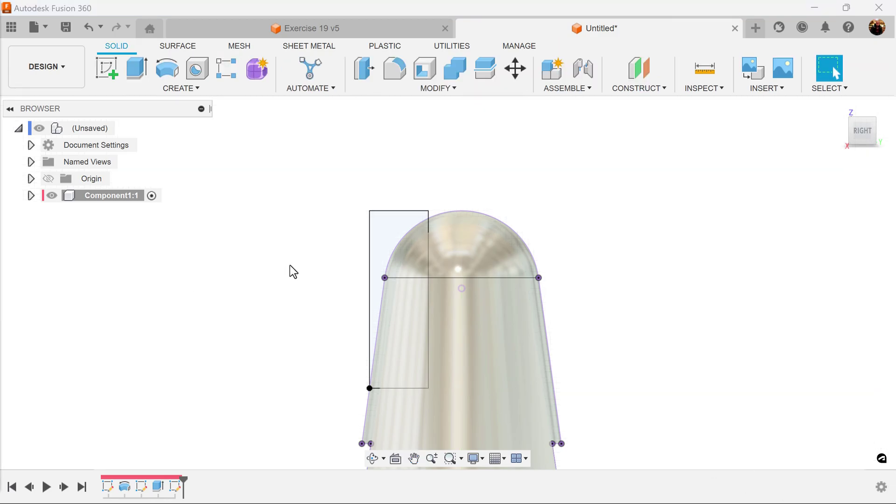
Extrude both profiles inside the rectangle as a cut through the body, with symmetric direction and extent type All.
click(135, 69)
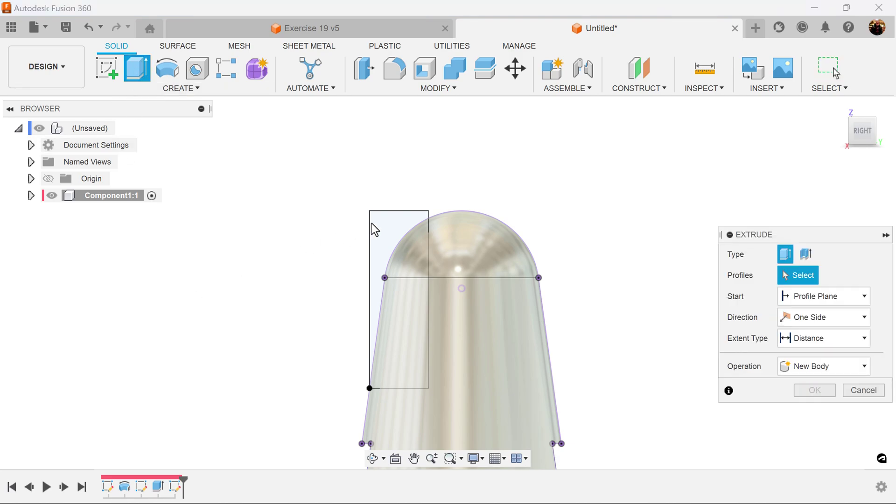
click(388, 224)
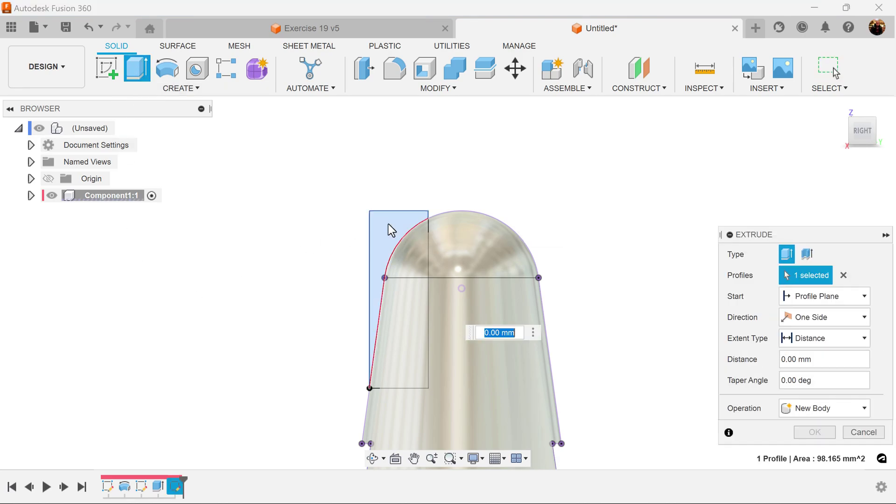
click(410, 271)
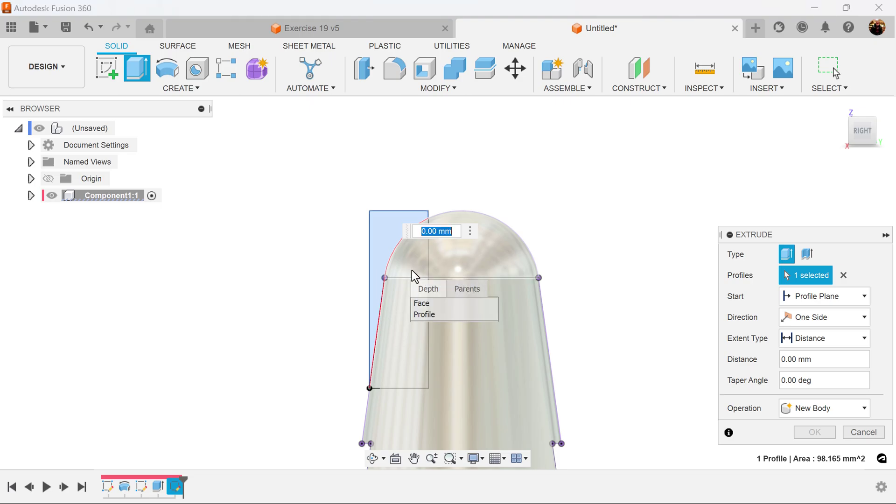
click(427, 316)
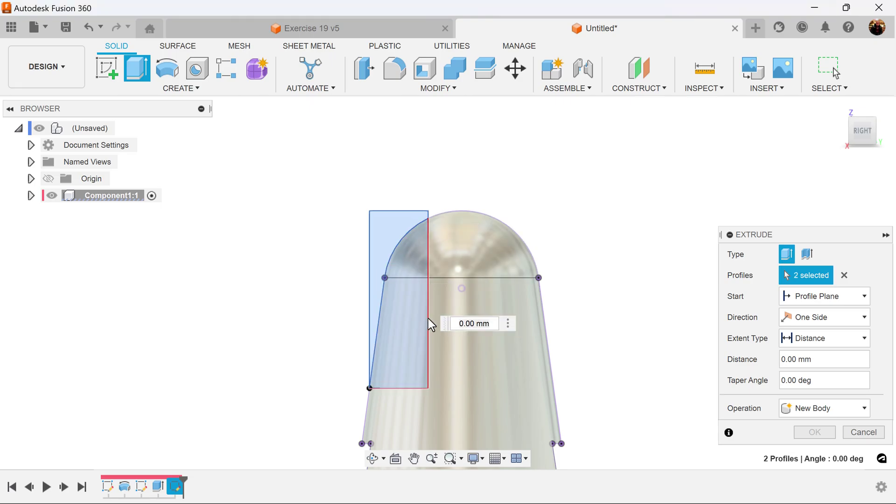
click(849, 318)
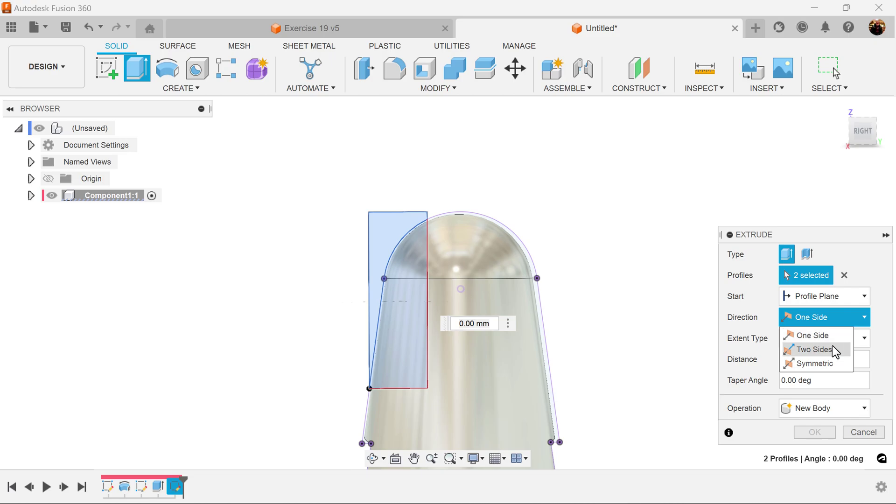
click(833, 362)
click(849, 338)
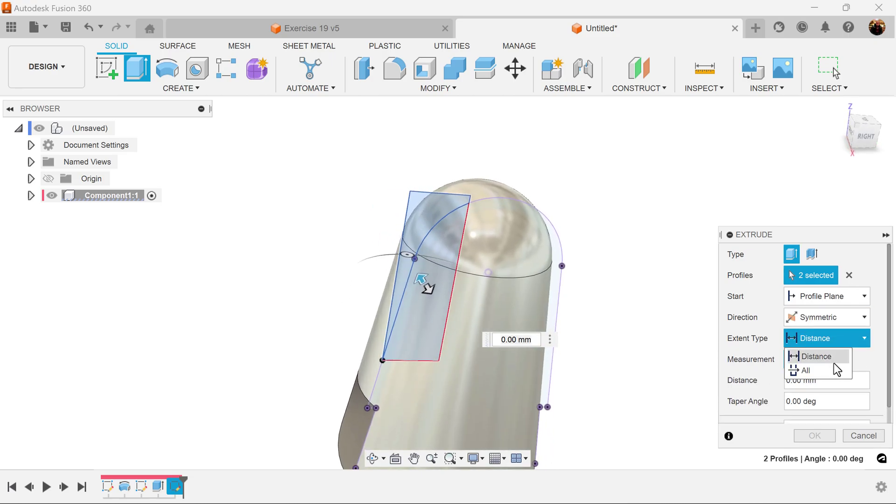
click(834, 368)
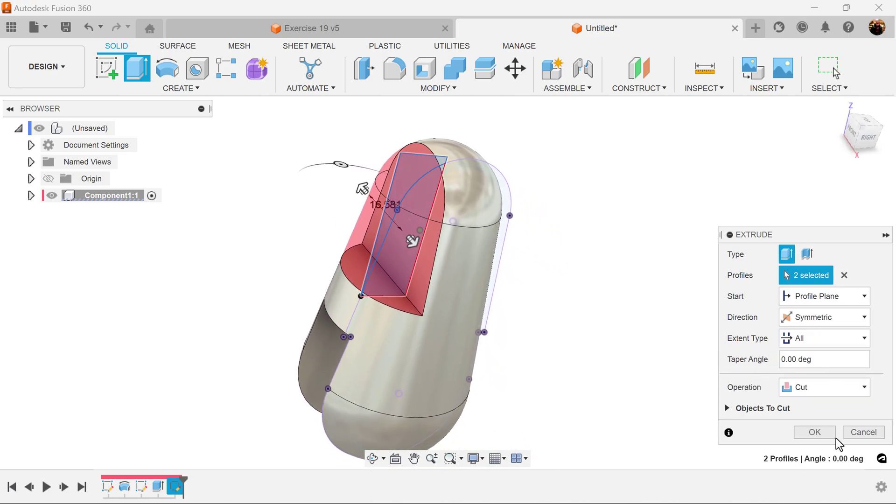
click(812, 432)
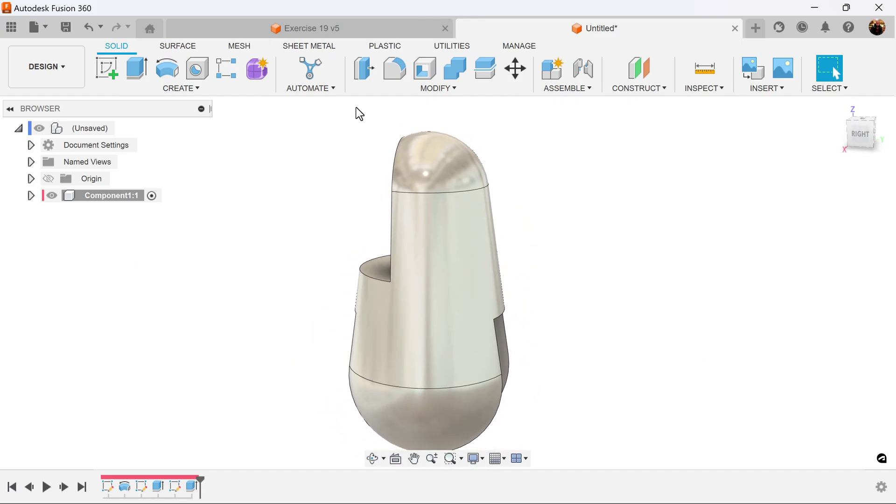
Mirror the last cut feature across the XZ origin plane to remove the opposite side of the upper lug.
click(189, 90)
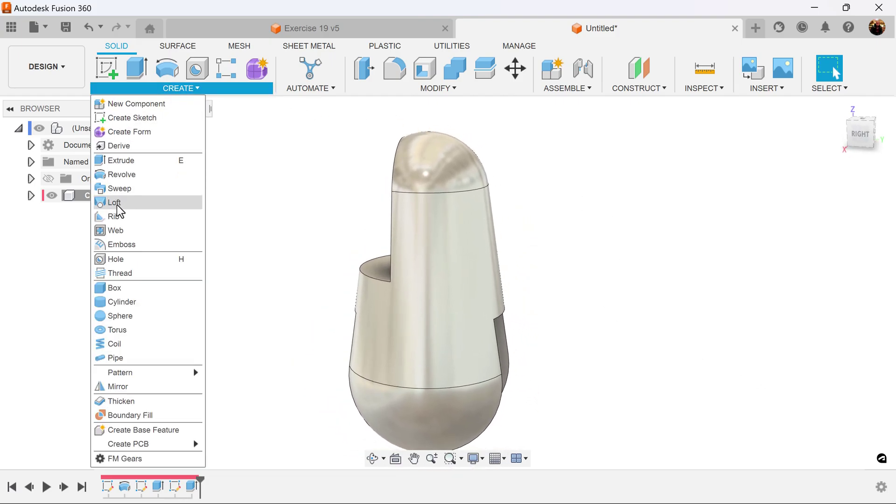
click(120, 386)
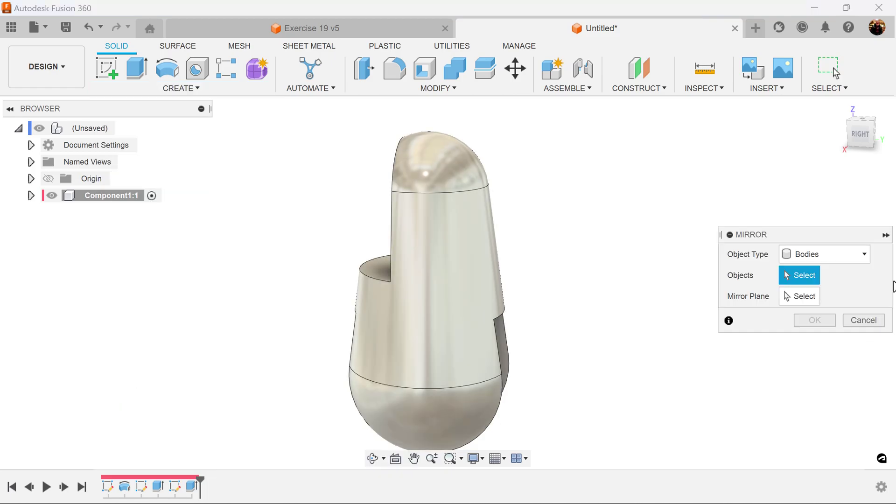
click(839, 253)
click(825, 301)
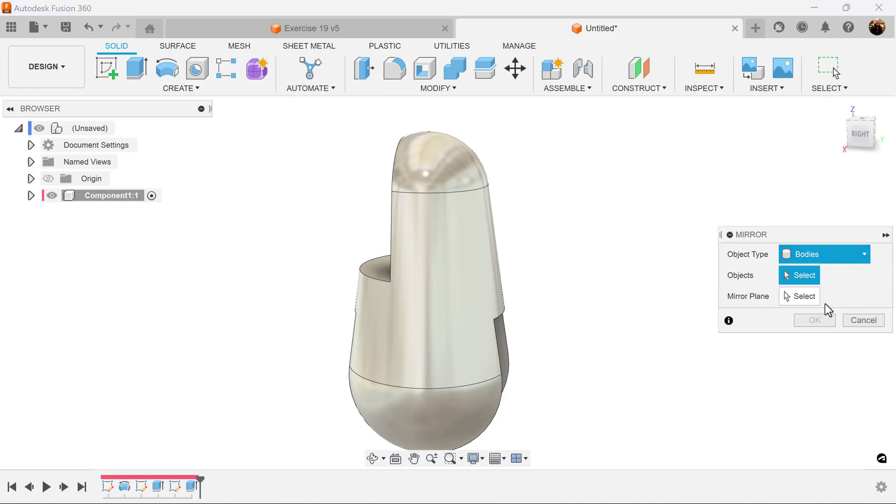
click(192, 487)
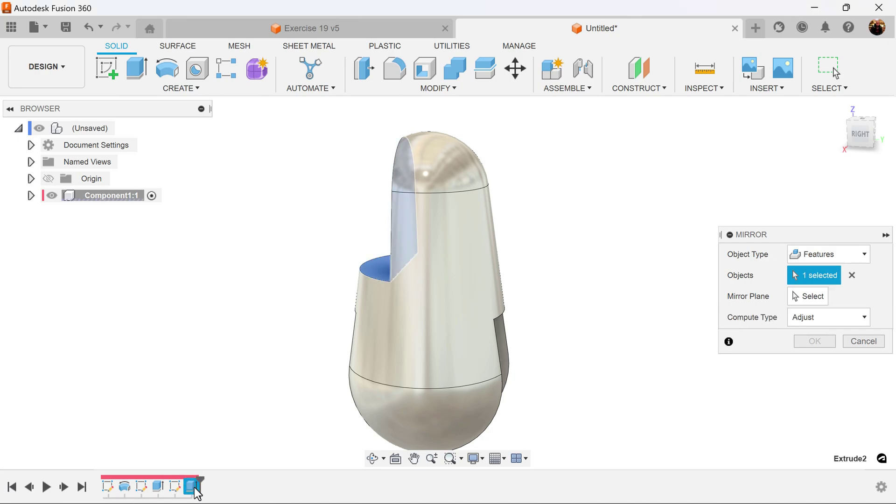
click(824, 292)
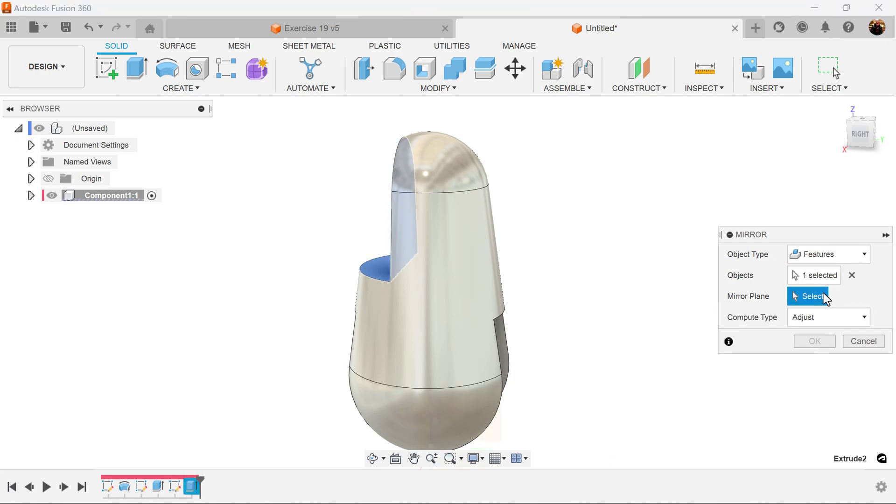
shift+middle_drag(657, 337, 410, 362)
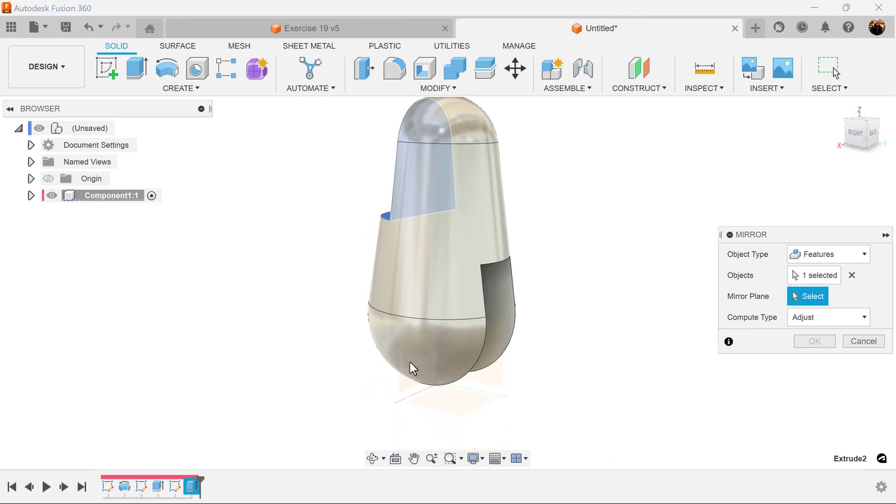
click(405, 385)
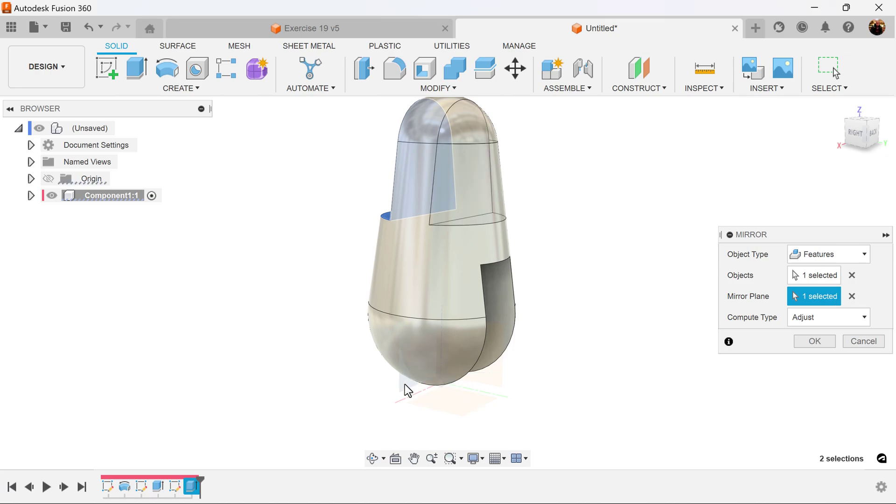
click(814, 341)
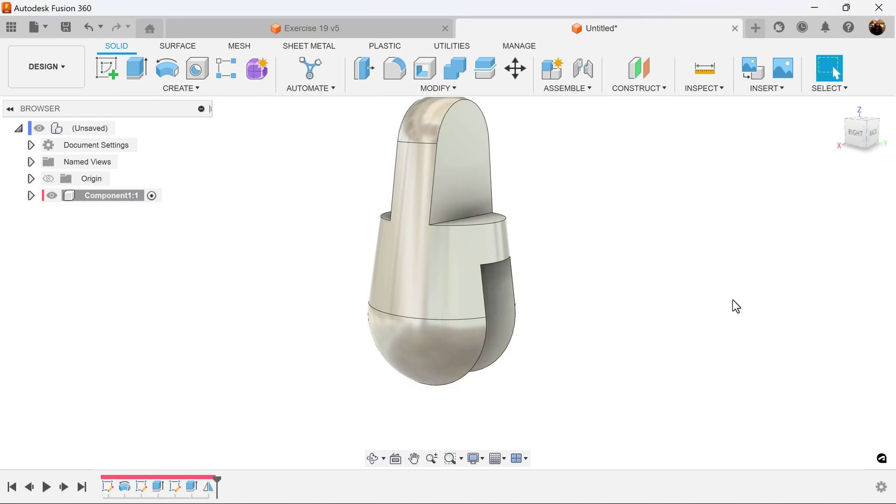
Sketch a 15 mm diameter circle on the upper lug's front flat face, concentric with its rounded top, and finish the sketch.
shift+middle_drag(665, 293, 852, 169)
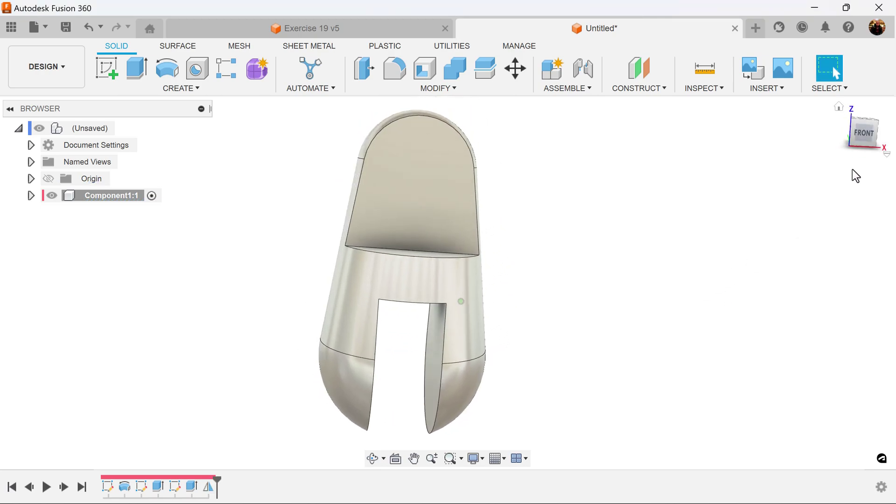
click(861, 136)
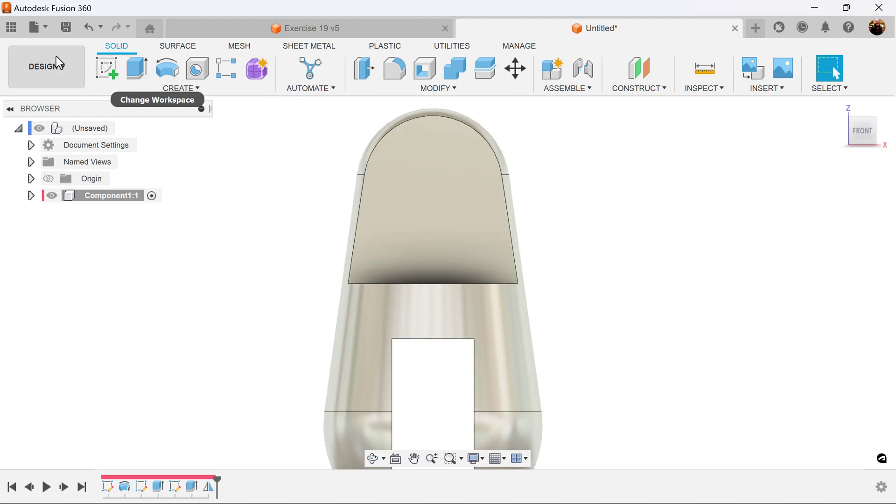
click(111, 71)
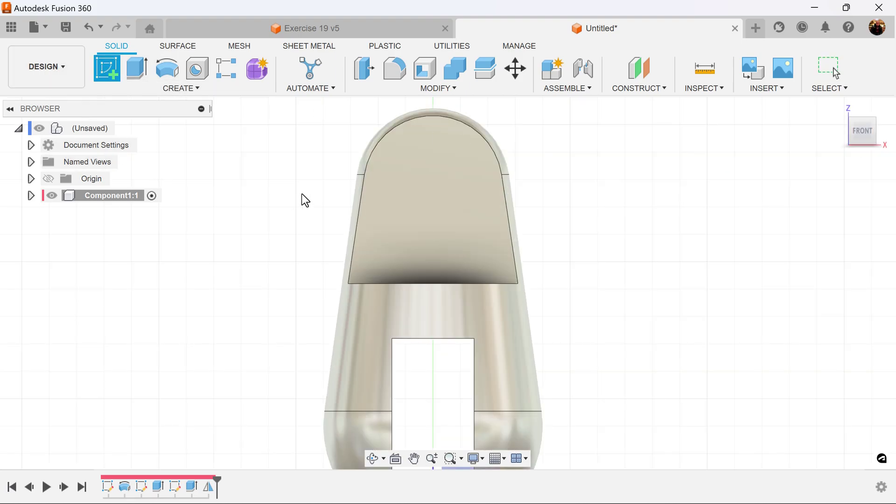
click(436, 181)
mouse_move(680, 270)
middle_down()
mouse_move(639, 404)
mouse_move(616, 274)
mouse_move(603, 306)
mouse_move(626, 268)
middle_up()
scroll(604, 306, up, 3)
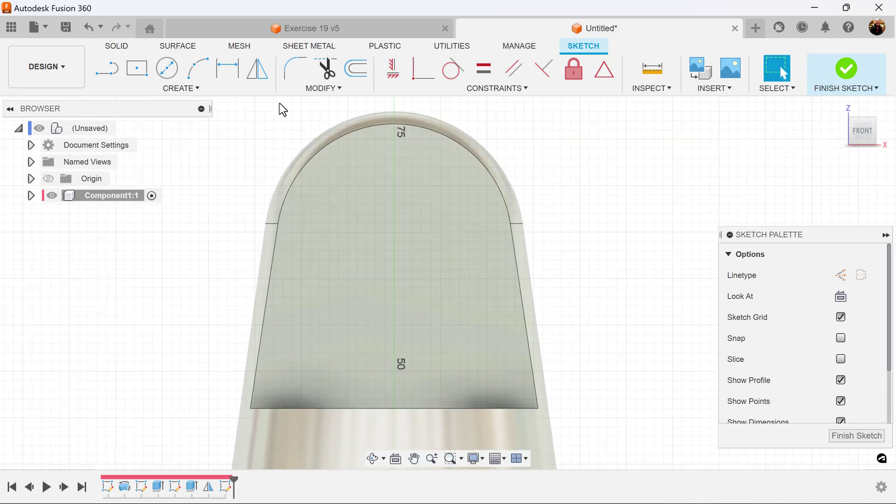
click(167, 69)
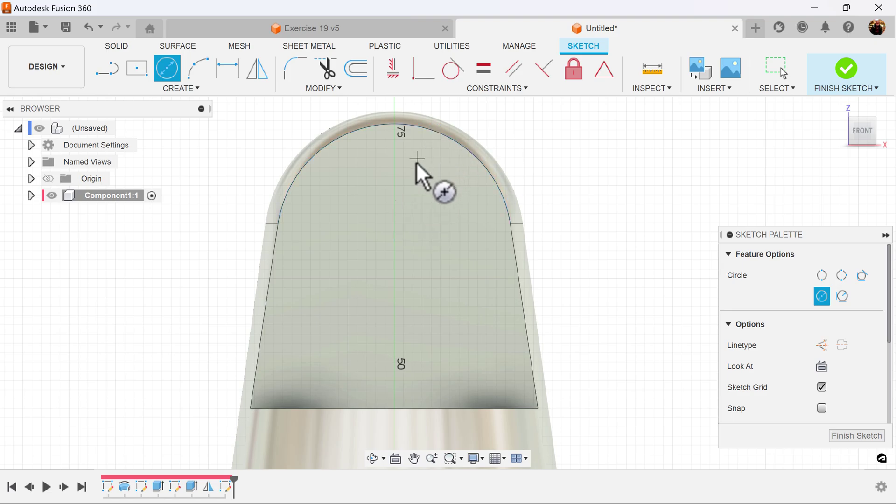
click(394, 242)
text(15)
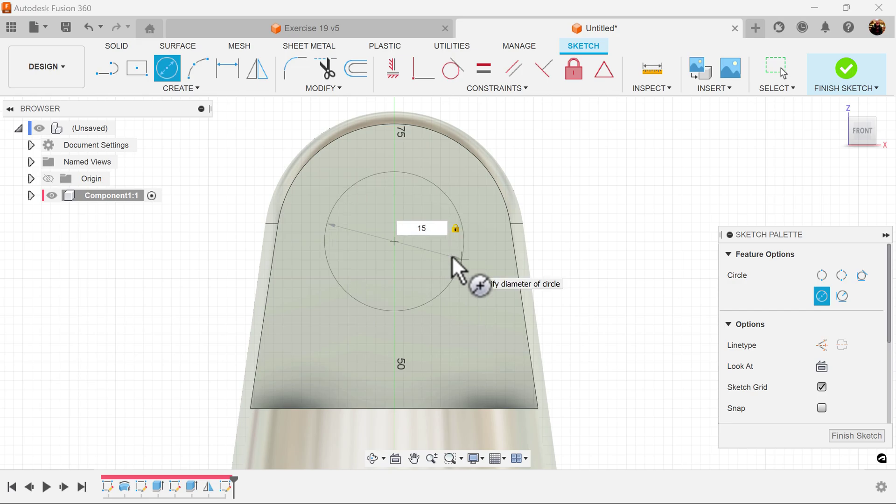
key(Return)
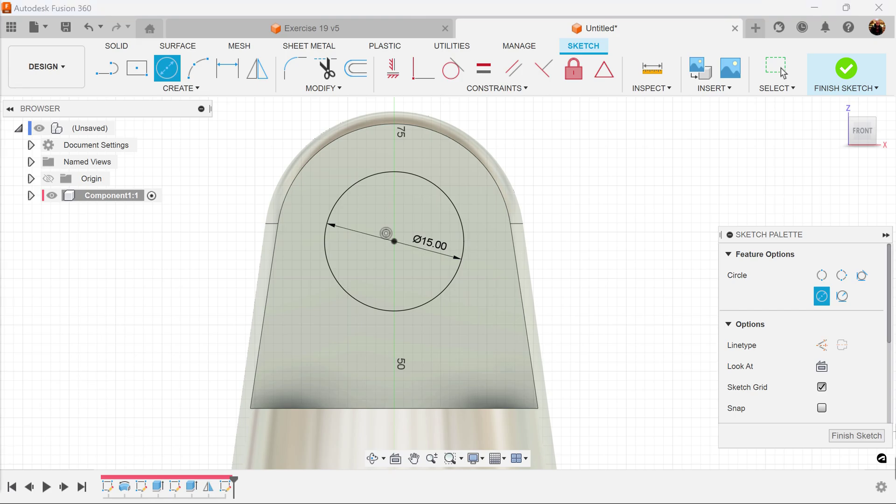
click(858, 437)
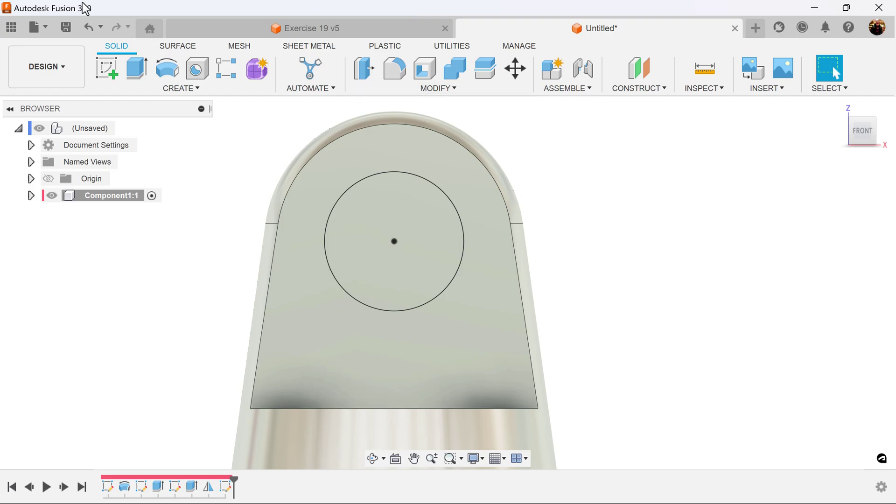
Extrude the circle as a cut through the lug, with extent type All and the direction flipped into the body.
click(136, 67)
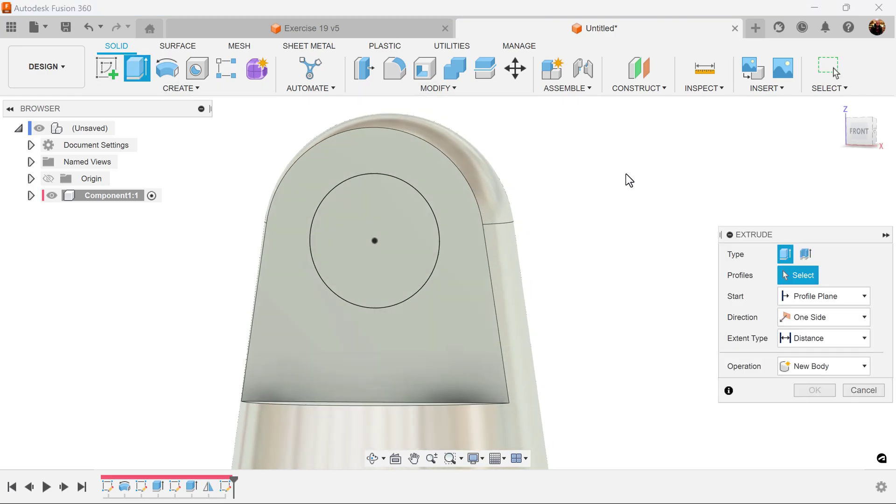
click(352, 240)
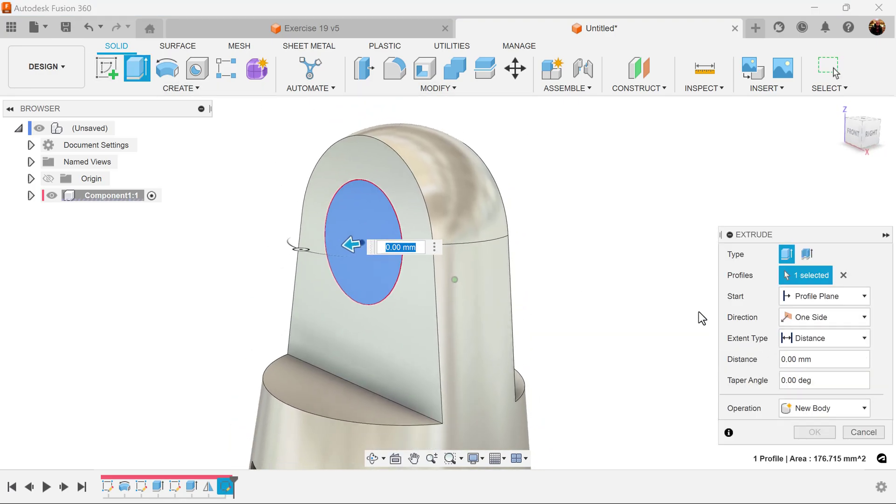
click(820, 335)
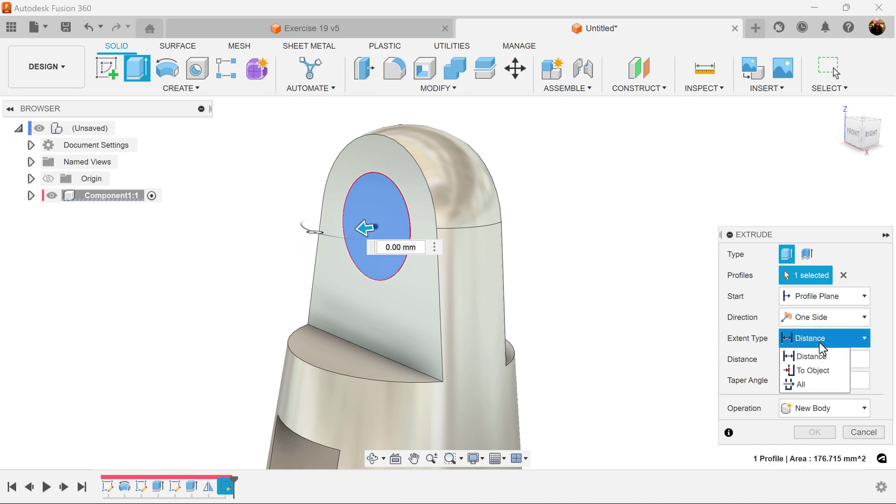
click(877, 401)
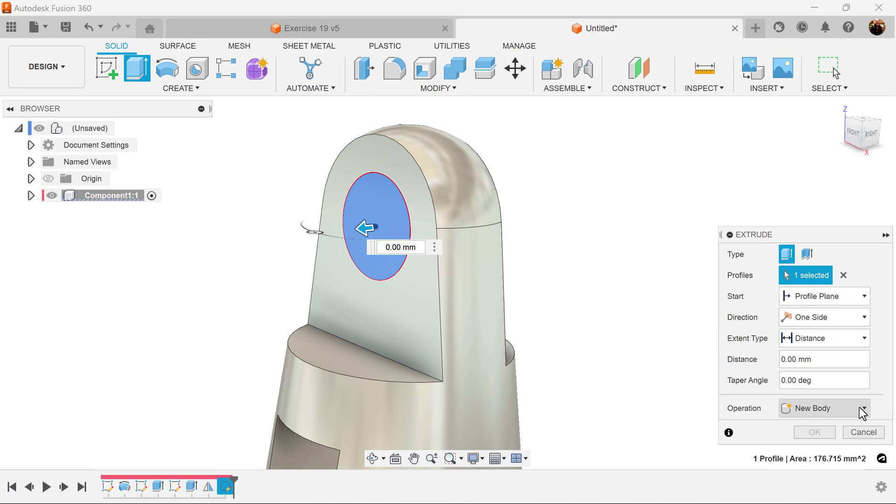
click(860, 409)
click(830, 440)
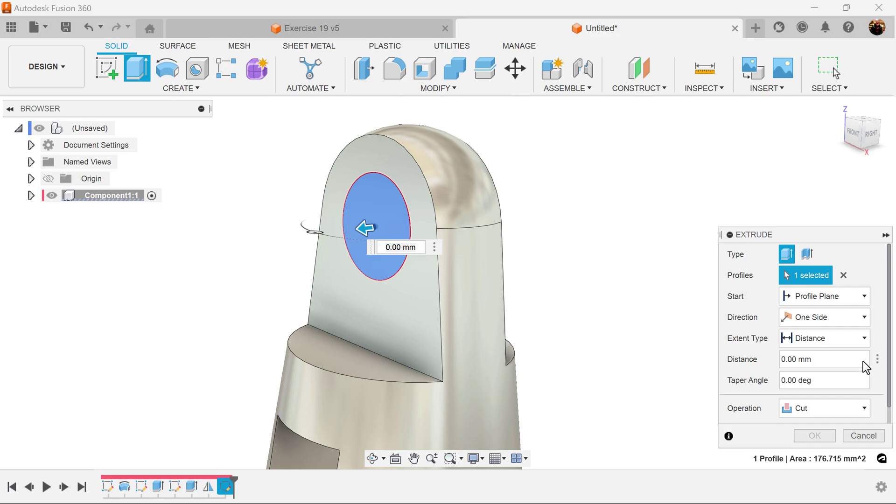
click(862, 338)
click(831, 384)
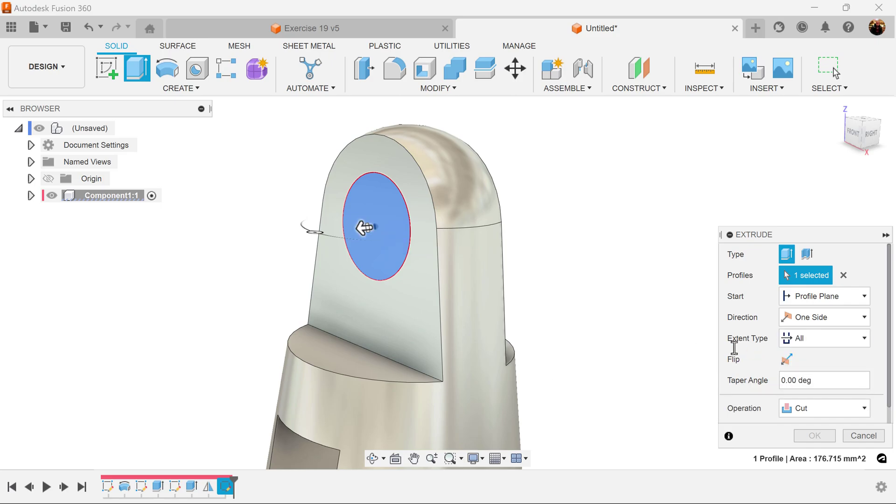
shift+middle_drag(366, 232, 601, 240)
drag(345, 220, 520, 230)
click(845, 337)
click(820, 384)
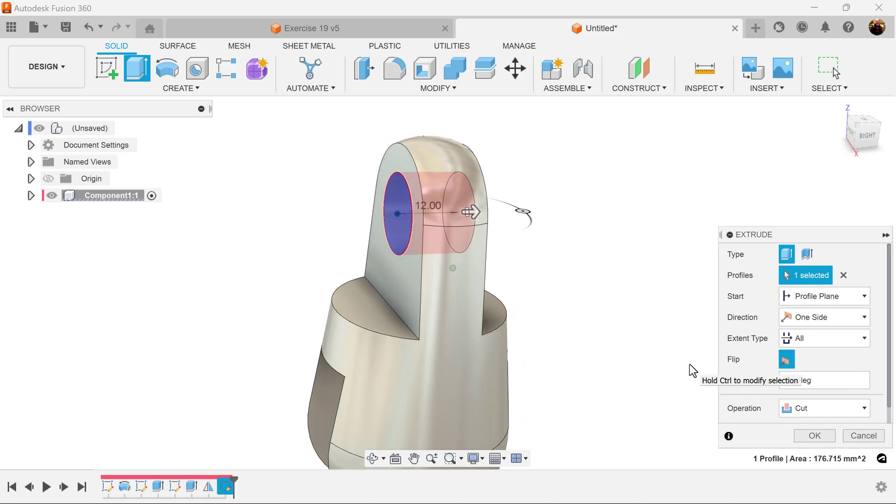
click(821, 437)
Start a new sketch on the YZ origin plane, viewed from the right side of the part.
shift+middle_drag(651, 170, 703, 254)
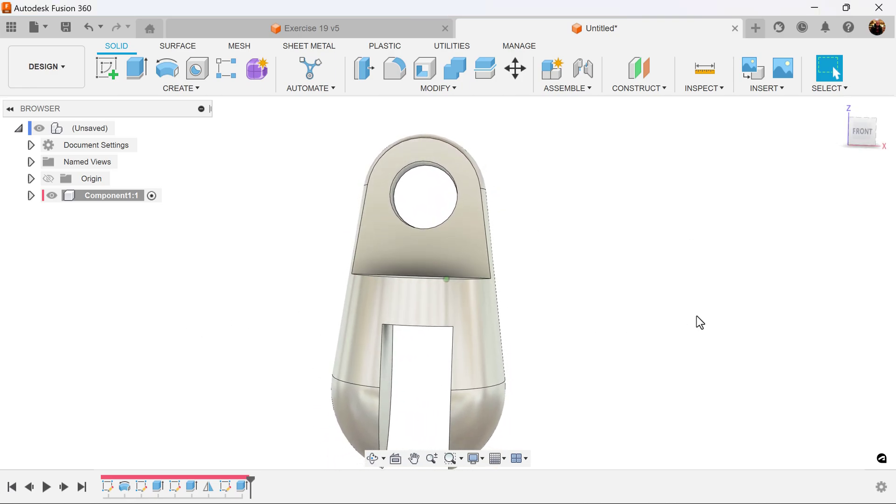
shift+middle_drag(694, 324, 464, 308)
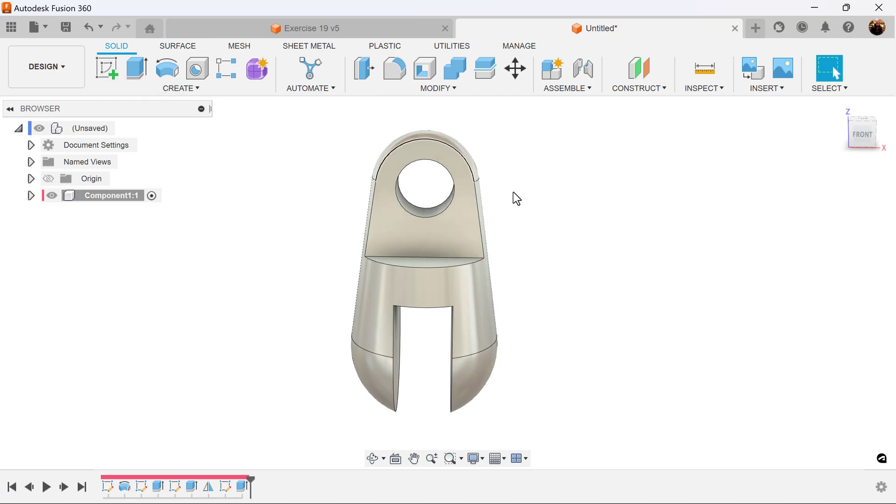
shift+middle_drag(780, 295, 859, 133)
click(859, 134)
scroll(613, 431, up, 5)
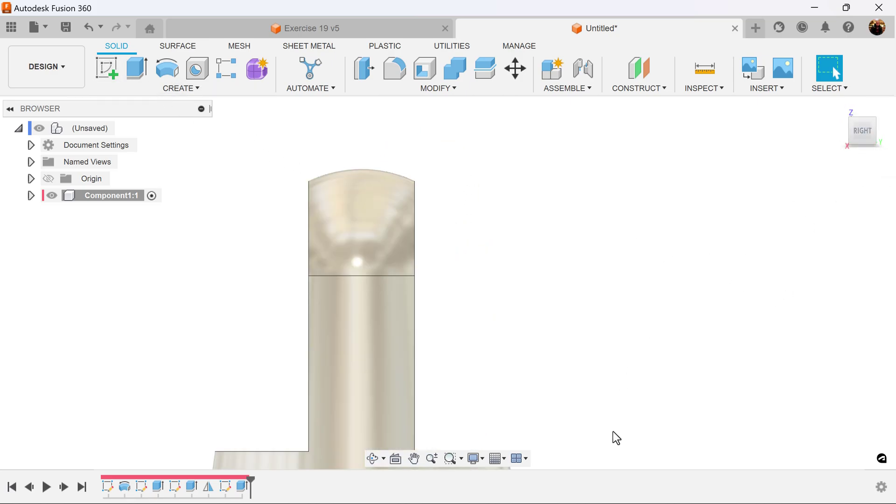
scroll(650, 344, down, 6)
middle_drag(650, 344, 618, 278)
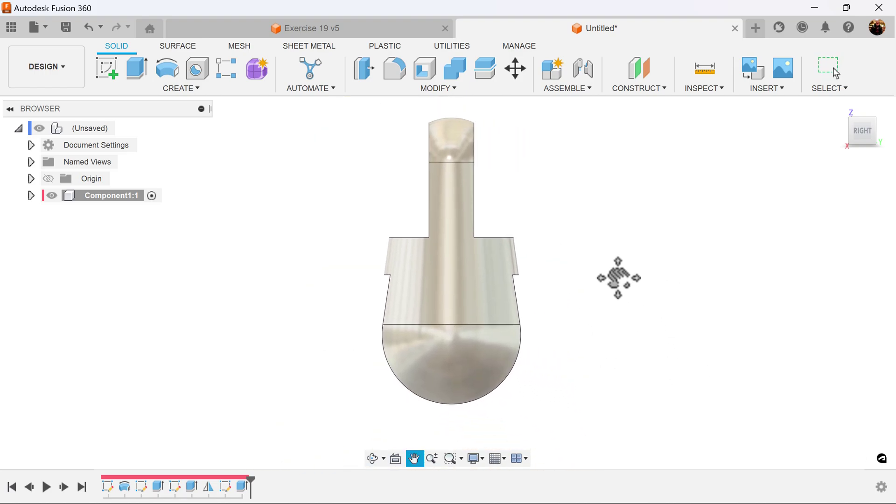
click(110, 66)
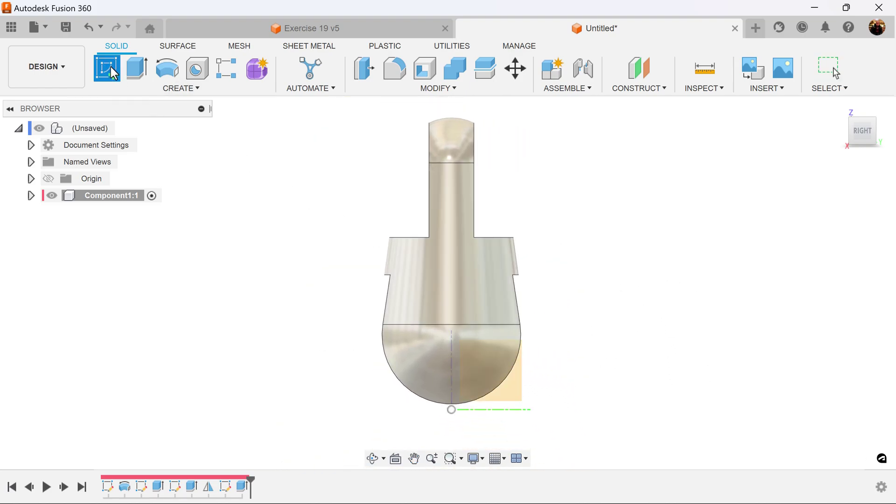
click(513, 388)
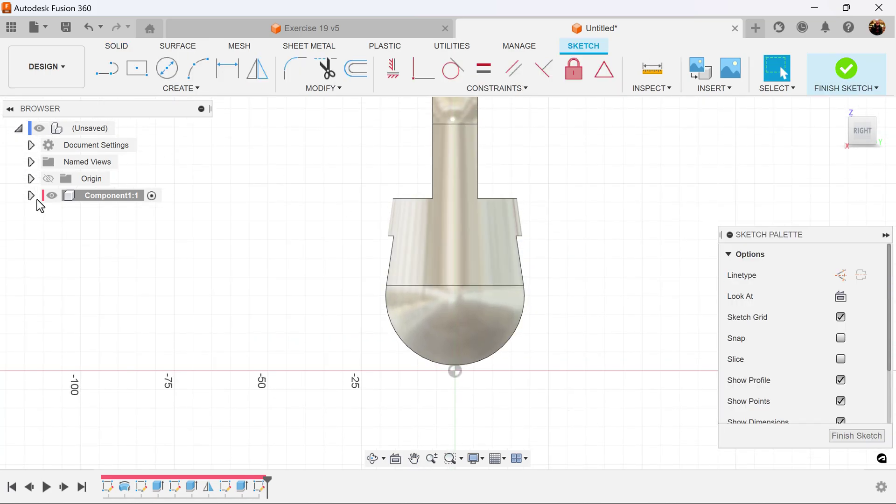
Expand the sketches of Component1 and make Sketch2 visible.
click(31, 196)
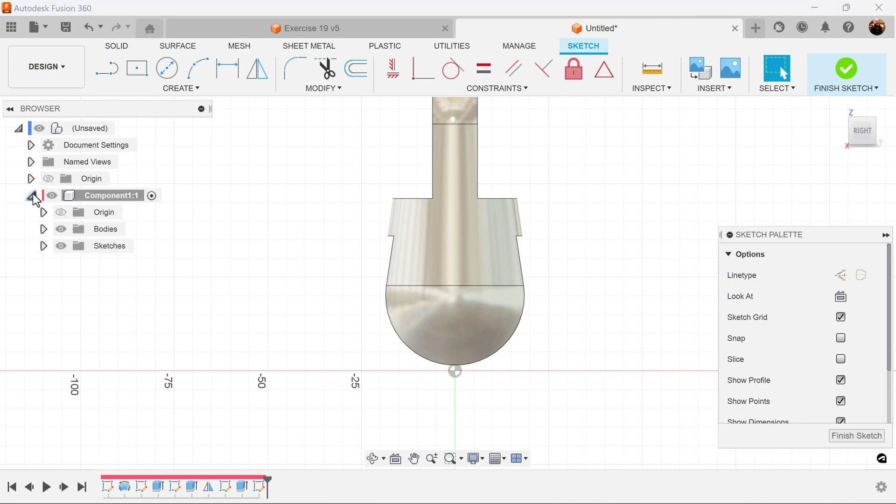
click(43, 245)
click(73, 279)
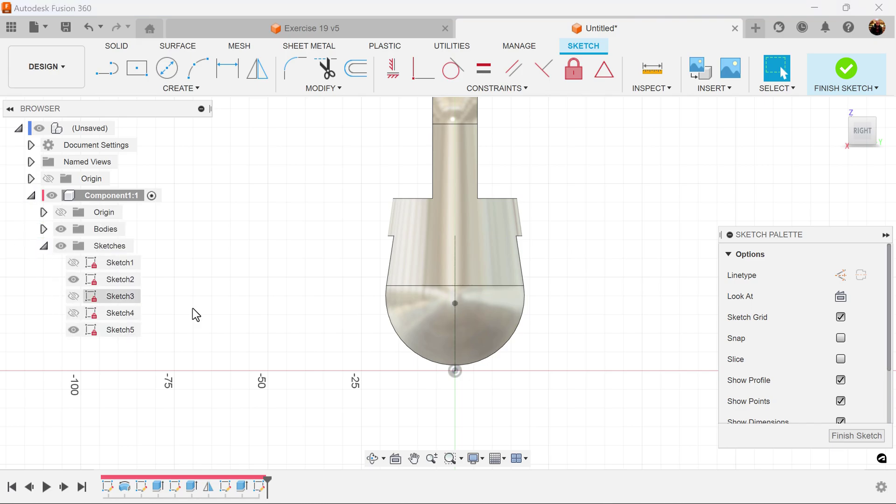
scroll(595, 287, up, 2)
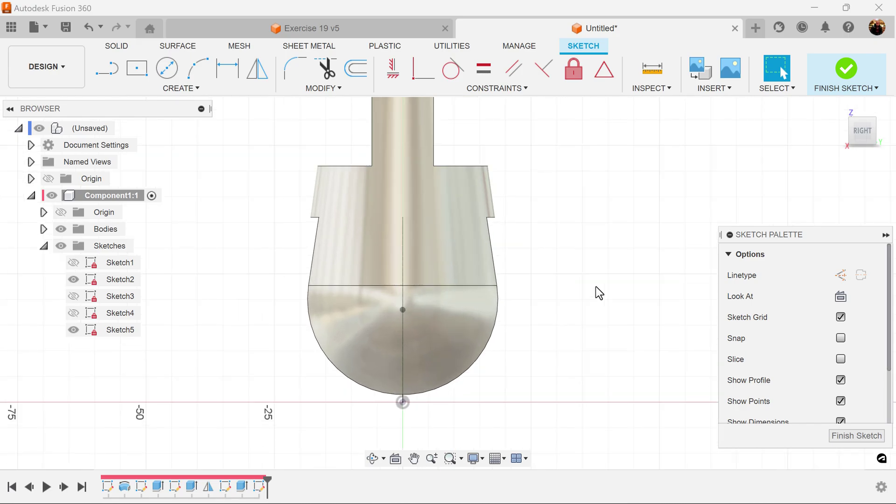
middle_drag(591, 297, 625, 291)
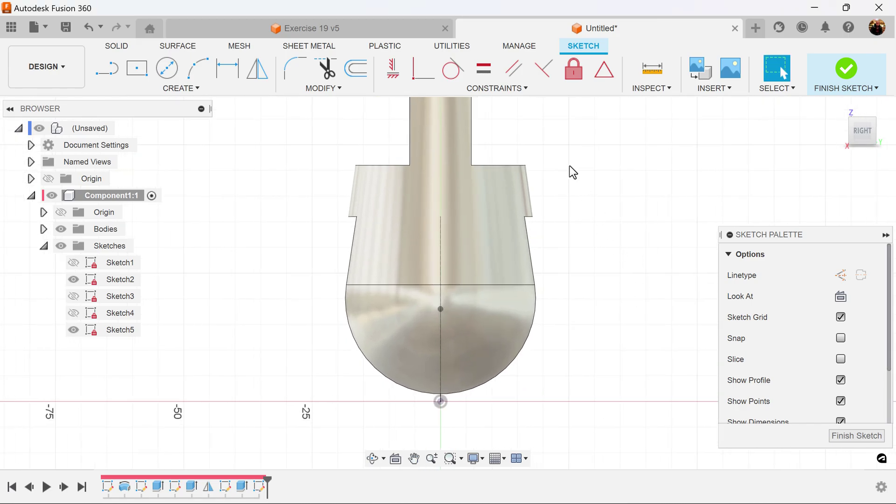
click(195, 90)
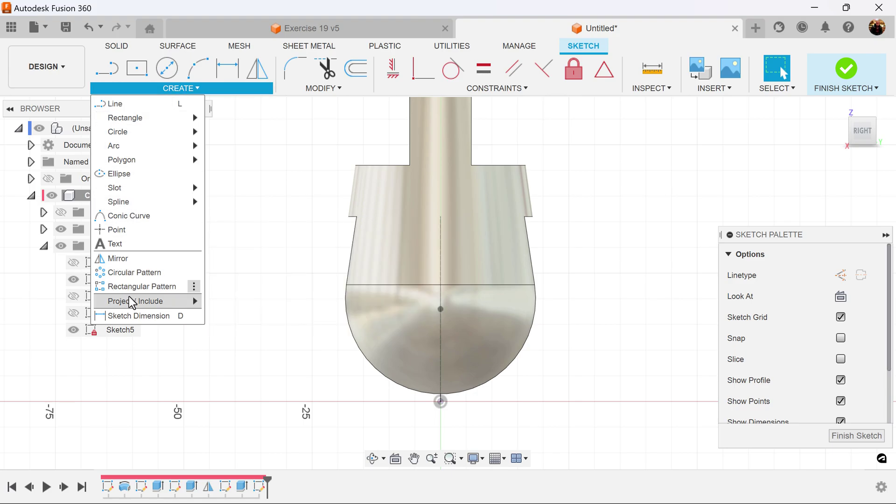
mouse_move(129, 298)
click(260, 344)
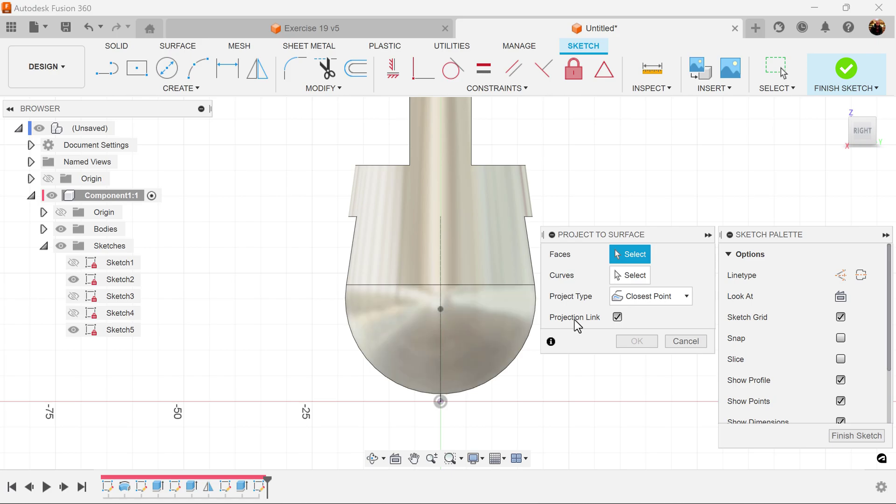
click(686, 341)
Show Sketch3 instead of Sketch2, project the rounded end's centre point onto its curved face using Closest Point, and finish the sketch.
click(73, 279)
click(74, 297)
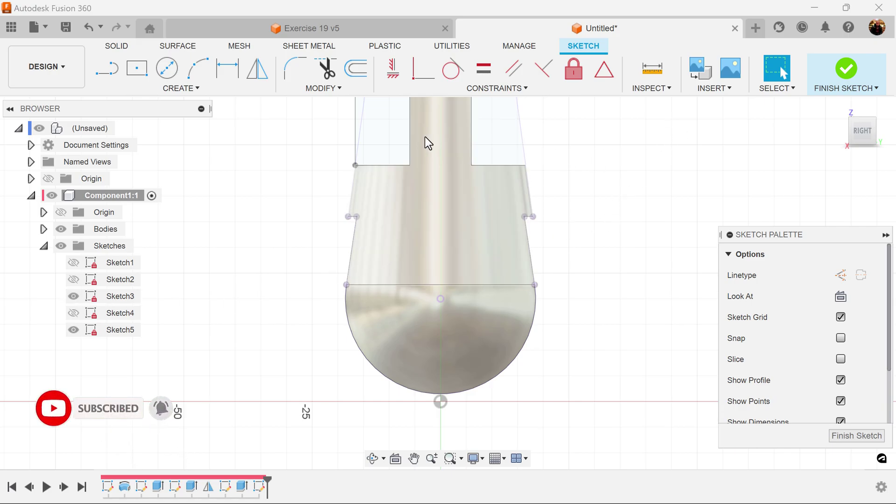
click(184, 89)
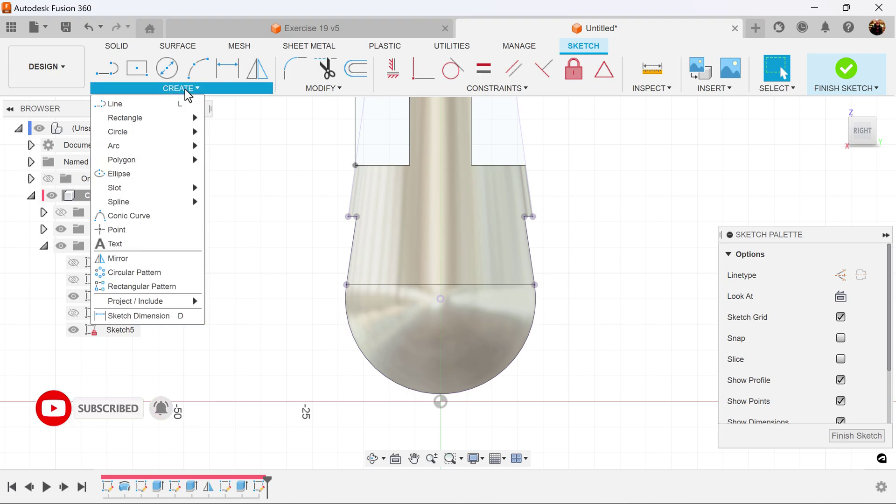
mouse_move(150, 306)
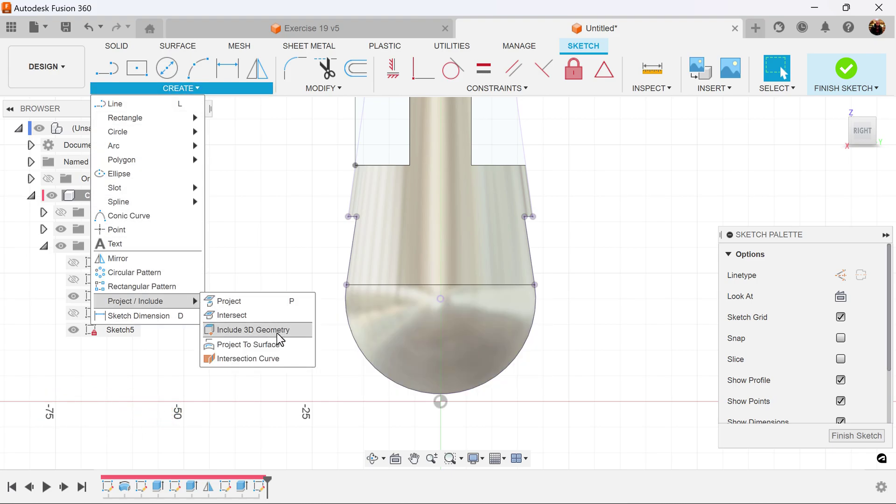
click(280, 344)
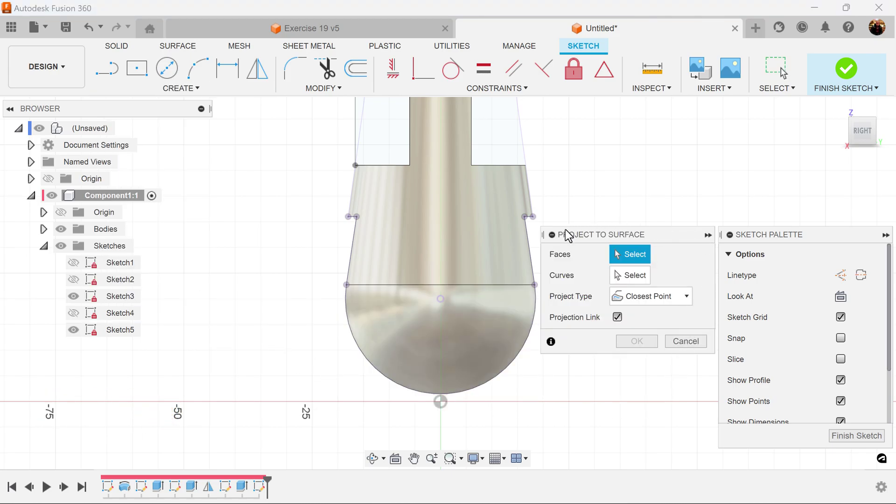
click(451, 352)
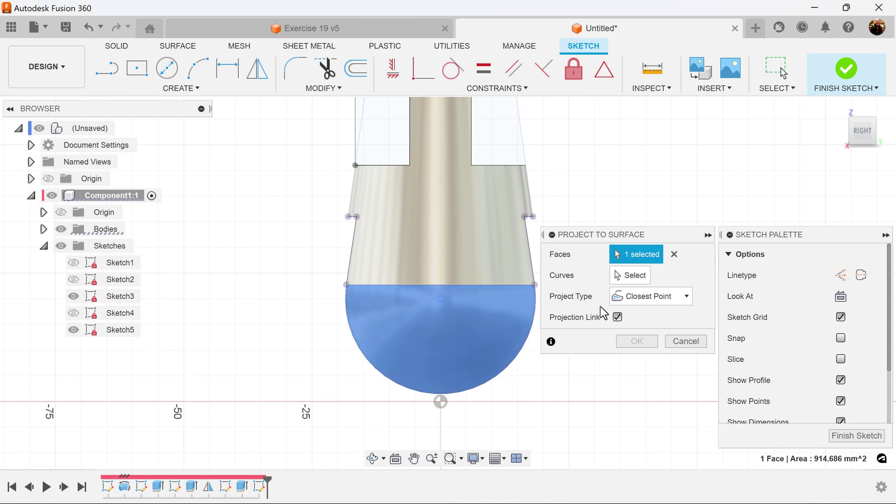
click(630, 275)
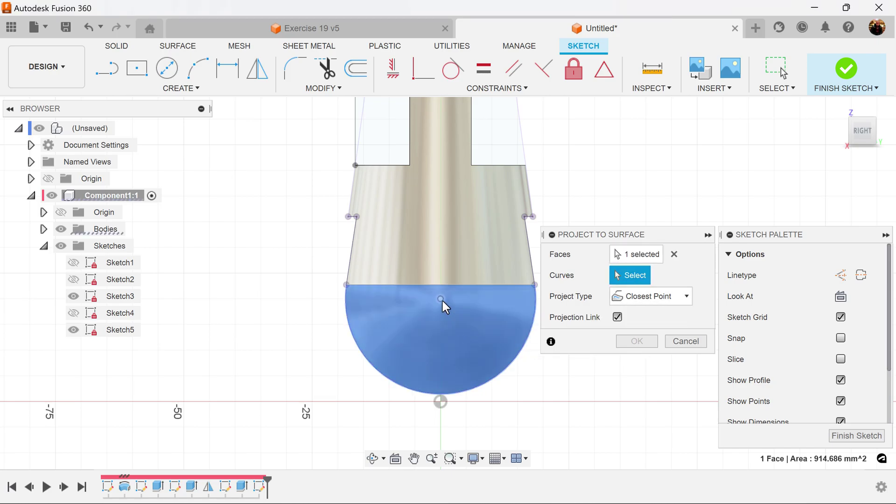
click(441, 299)
click(637, 341)
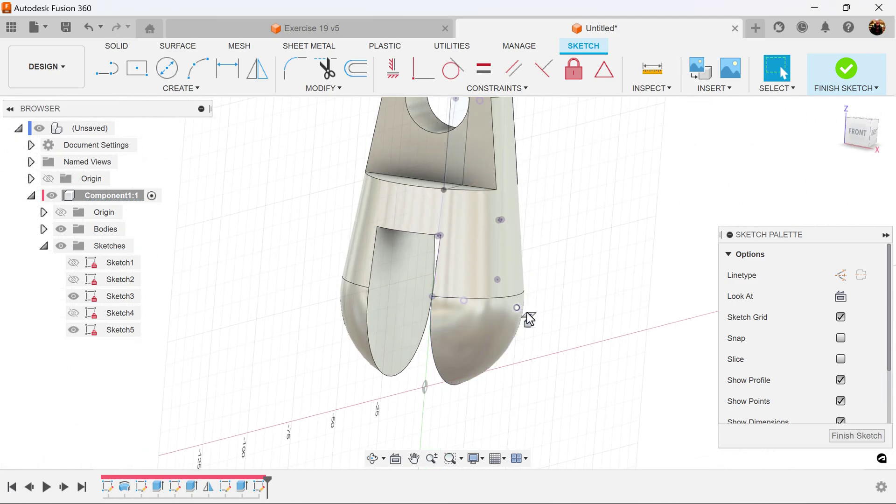
click(858, 435)
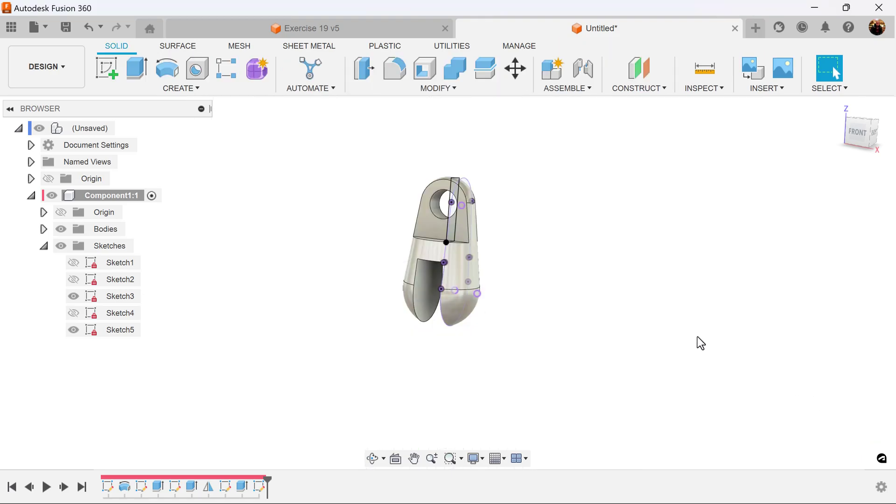
Hide Sketch3 and start a From Sketch hole at the point projected on the rounded lower face.
click(77, 298)
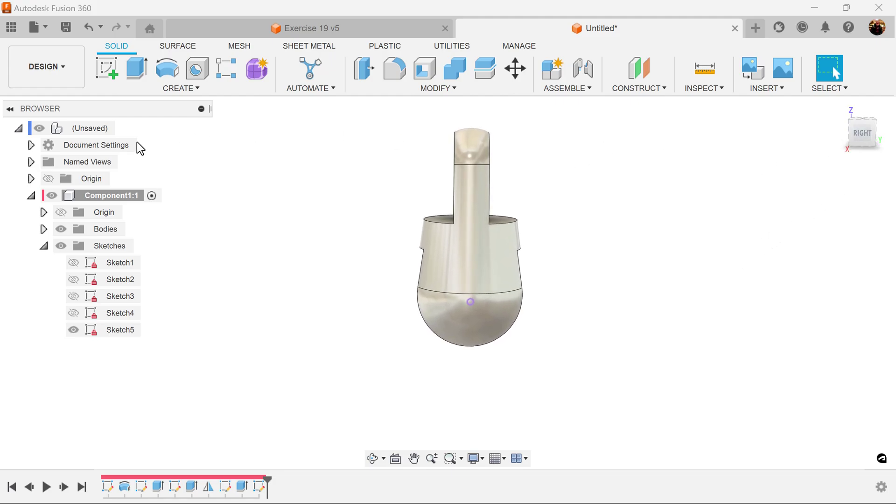
click(196, 89)
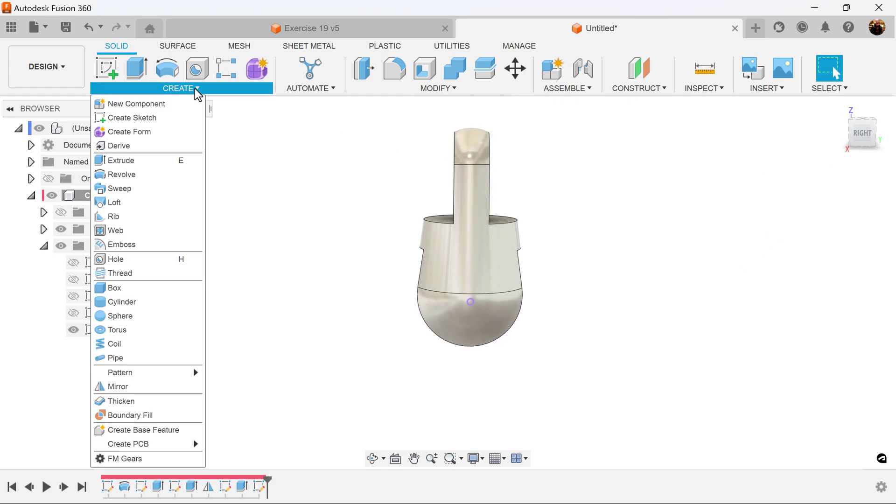
click(122, 259)
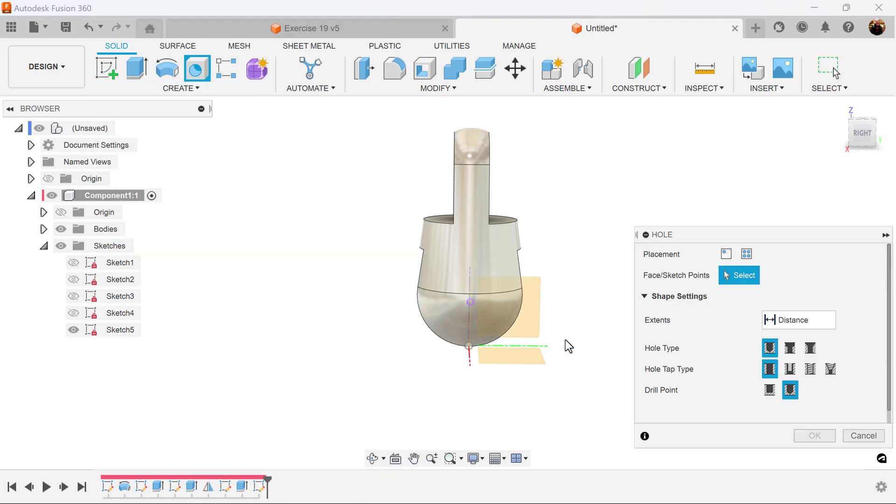
click(731, 255)
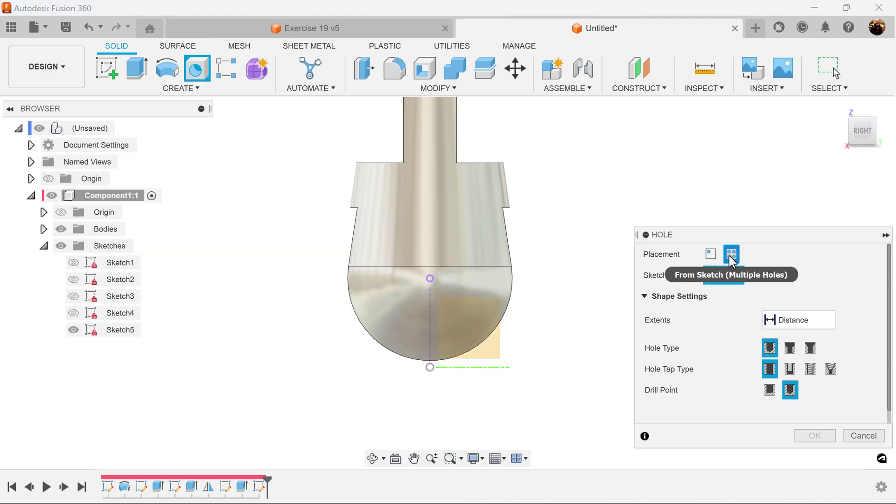
click(430, 278)
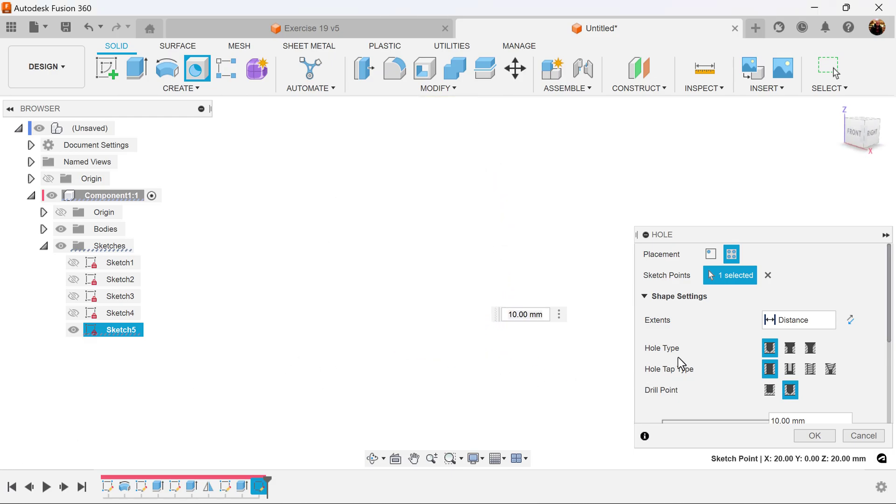
Make the hole a counterbore with a flat drill point, counterbore diameter 18 mm and counterbore depth 10 mm.
drag(889, 332, 892, 366)
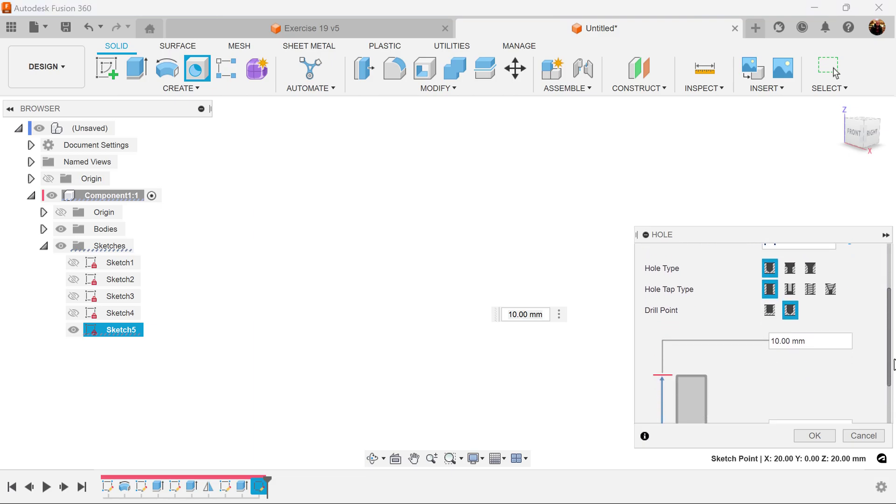
click(790, 269)
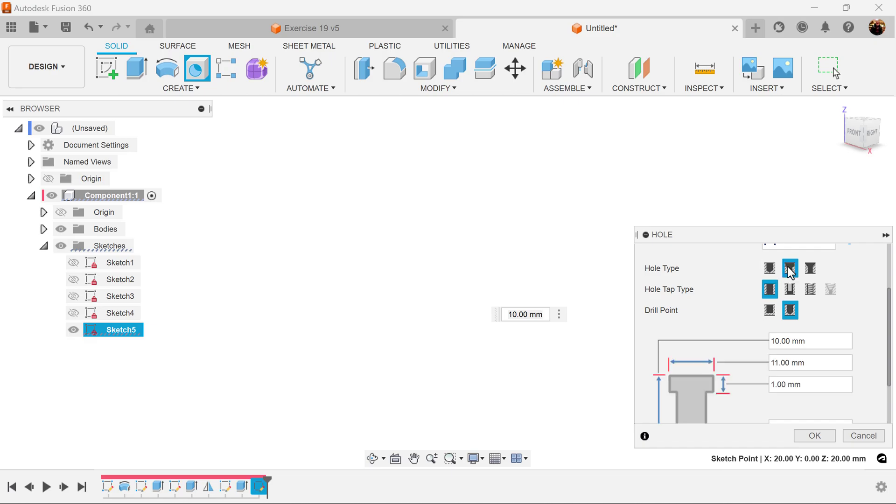
click(771, 310)
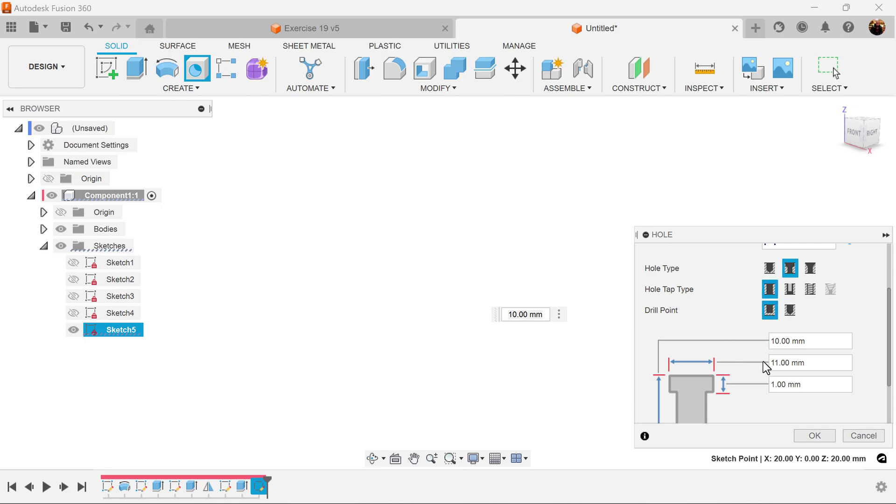
click(802, 362)
text(1)
drag(796, 384, 753, 385)
text(1)
scroll(878, 382, down, 3)
scroll(884, 383, up, 2)
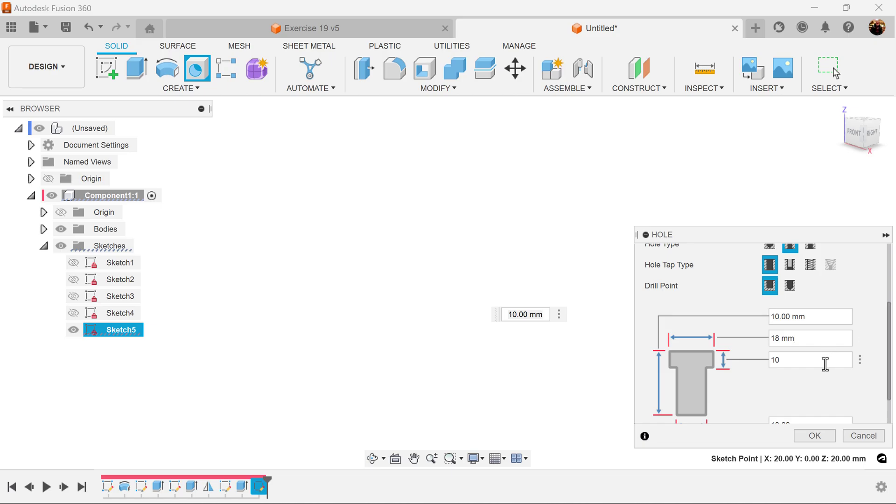
scroll(842, 373, up, 2)
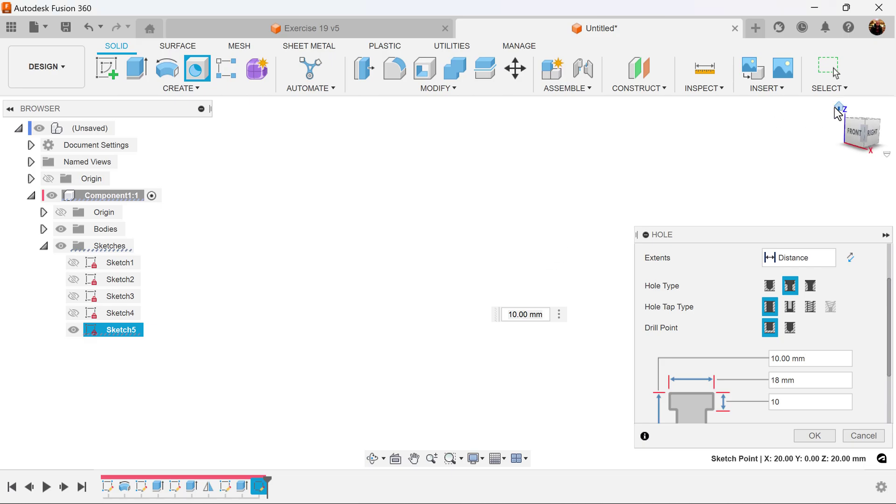
Set the counterbore hole's extent to end at the near arm's inner slot face and create the hole.
click(839, 109)
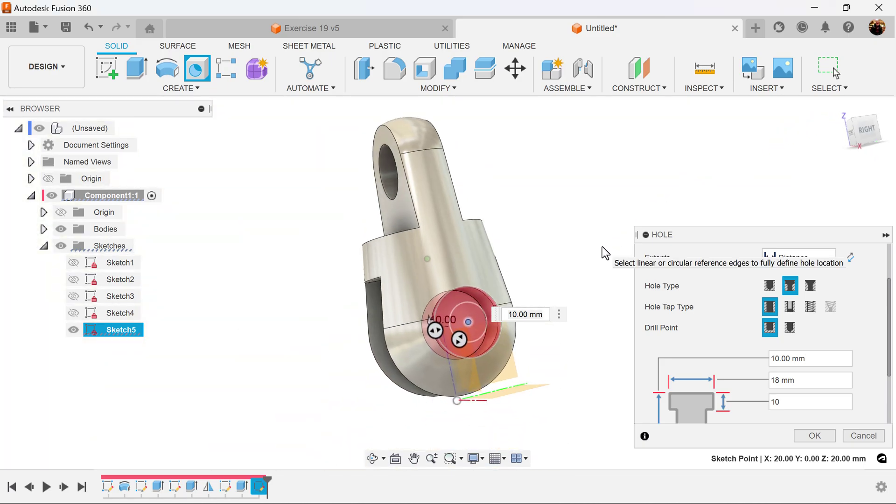
click(830, 256)
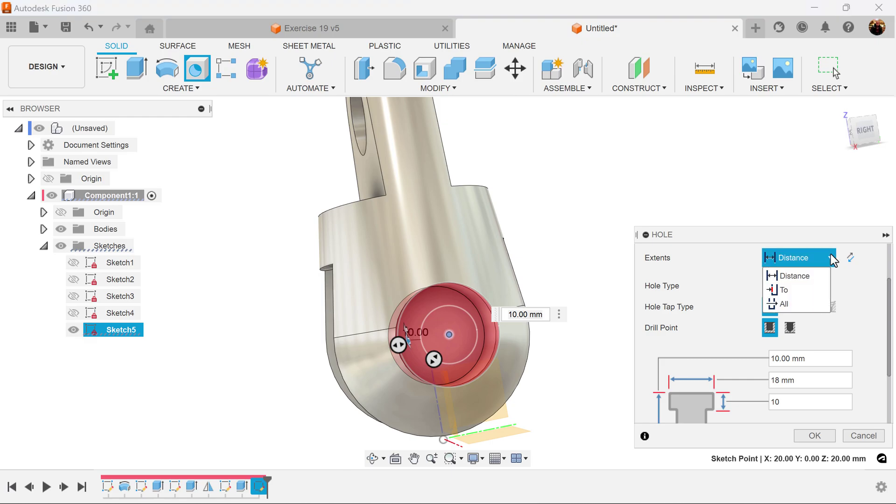
click(817, 293)
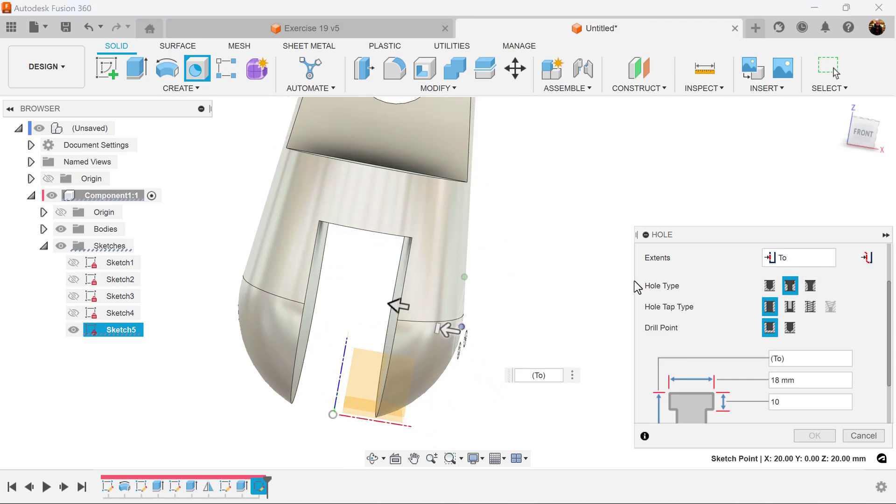
click(415, 309)
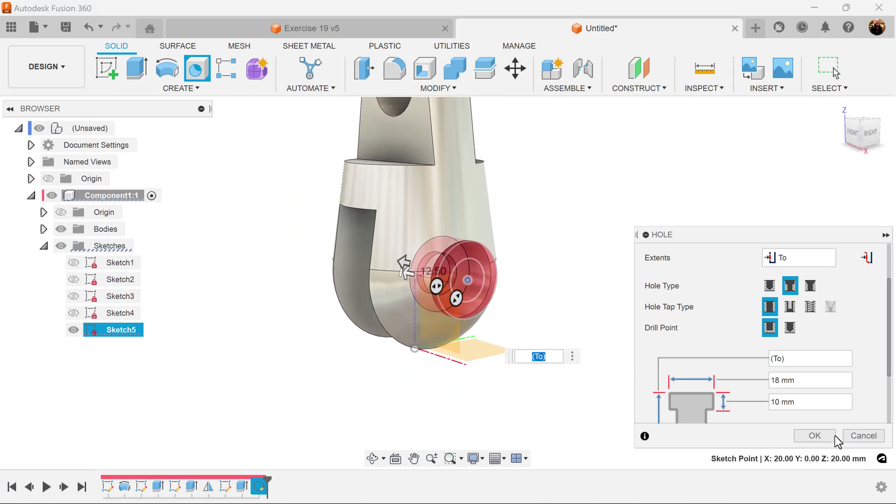
click(817, 436)
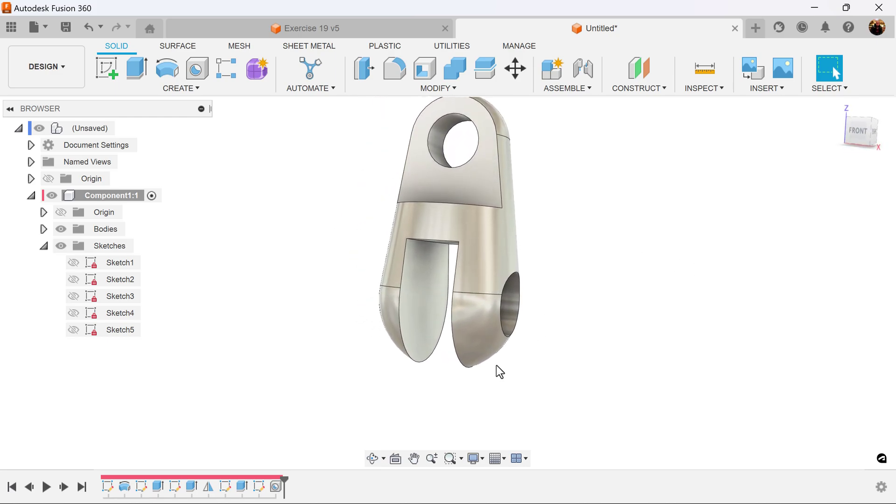
Start a second hole on the inner slot face of the opposite arm, positioned across from the counterbored hole.
click(197, 69)
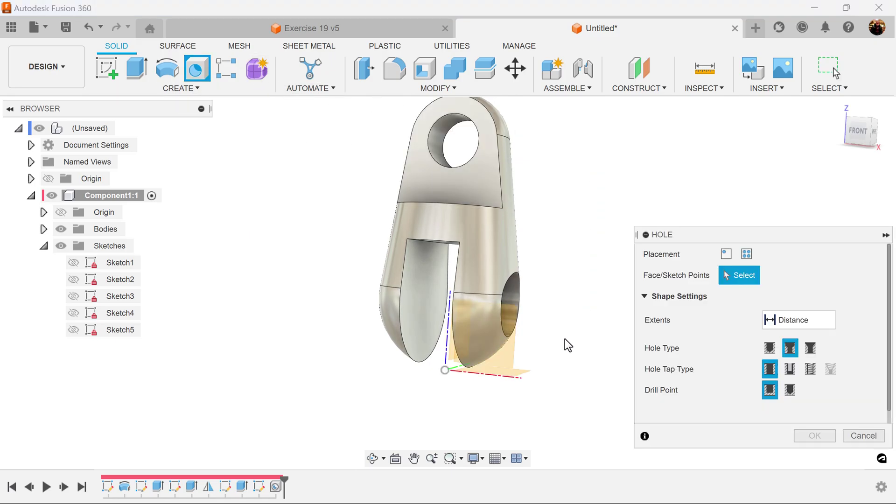
click(421, 307)
scroll(427, 321, up, 6)
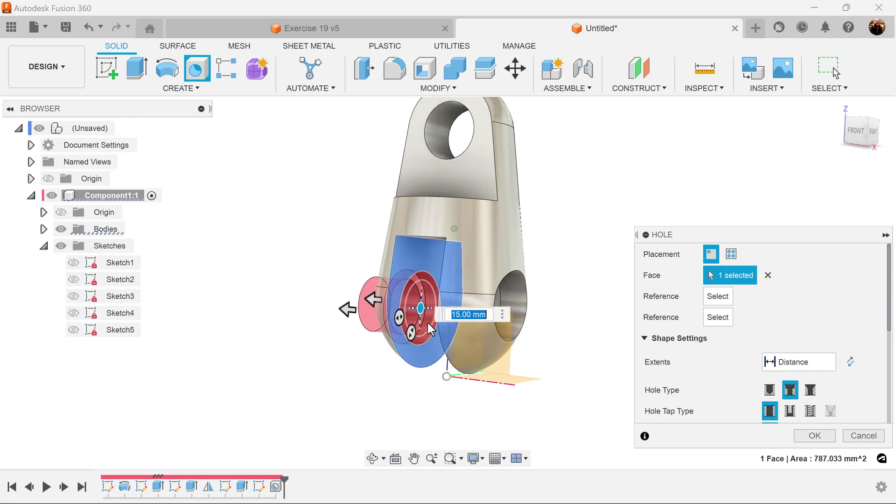
drag(410, 335, 429, 318)
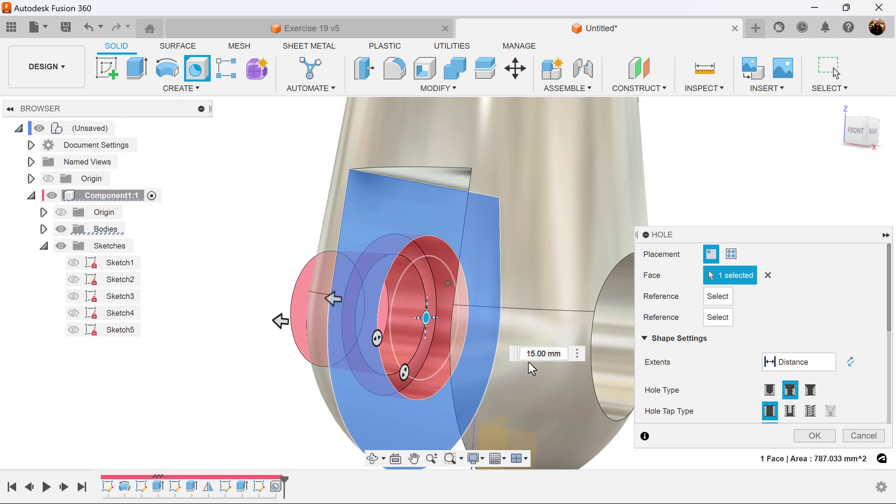
scroll(528, 362, down, 5)
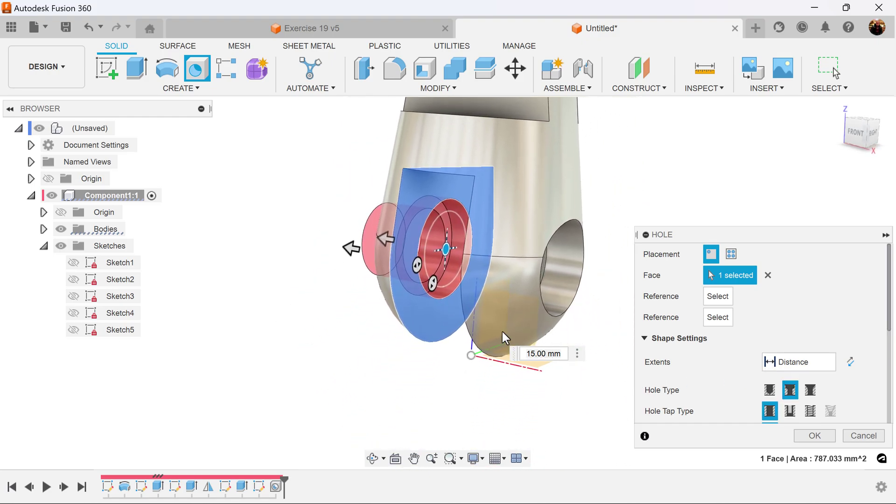
Set the opposite arm's hole to extend through All and change its hole type to Simple.
drag(891, 276, 892, 314)
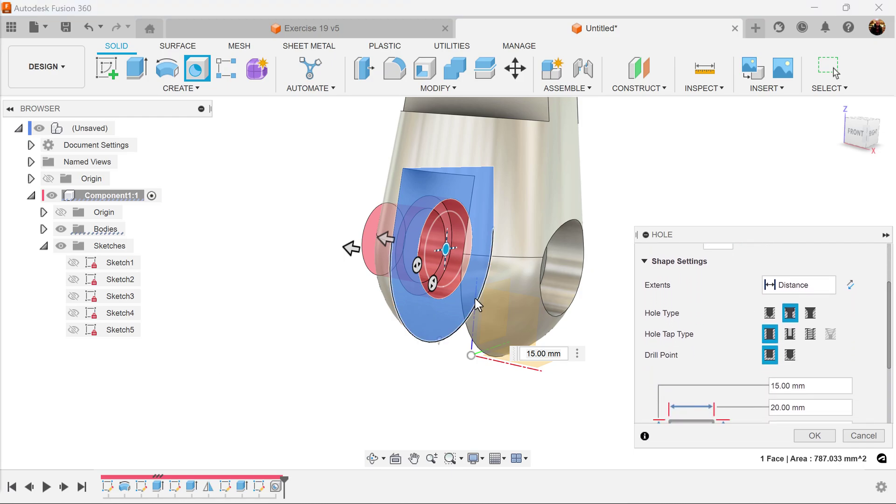
click(830, 286)
click(814, 331)
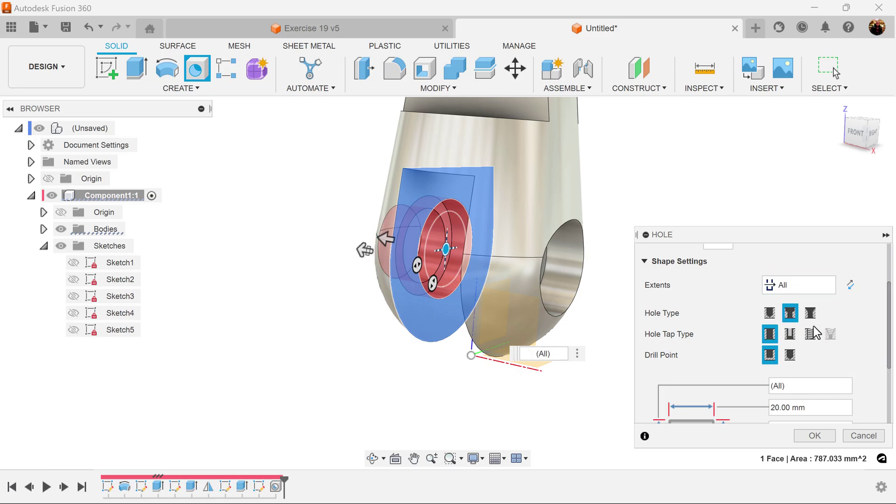
drag(891, 346, 889, 406)
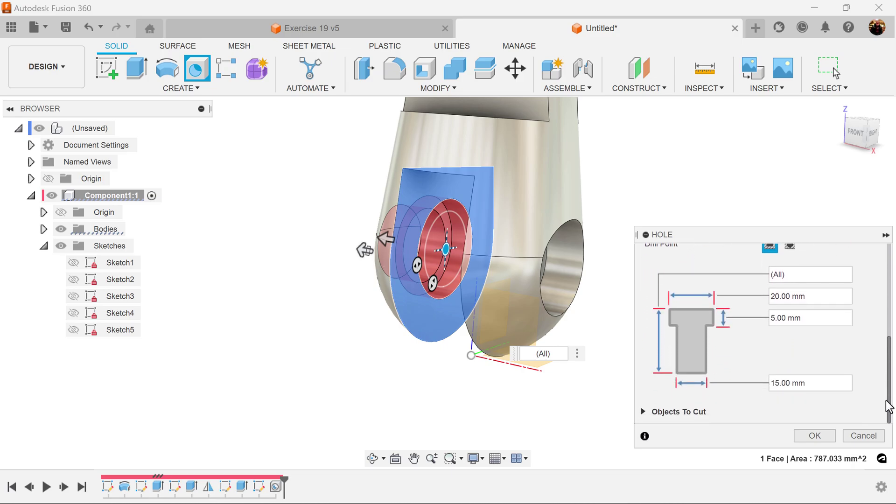
scroll(875, 364, up, 5)
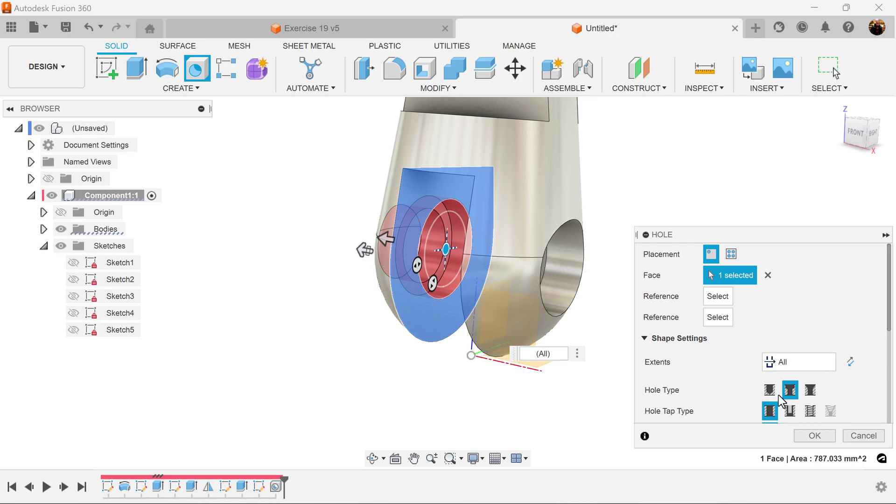
click(770, 390)
drag(889, 310, 890, 346)
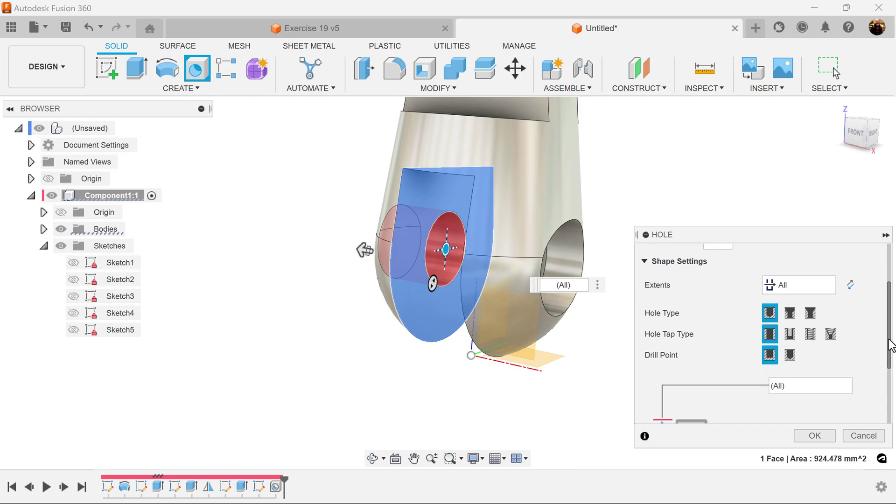
Make the opposite arm's hole tapped, with full thread offset and a flat drill point.
click(811, 334)
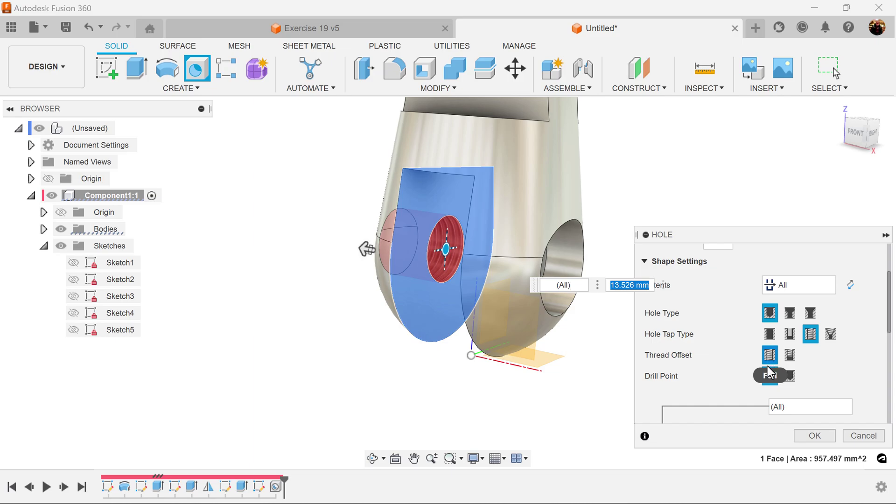
click(791, 379)
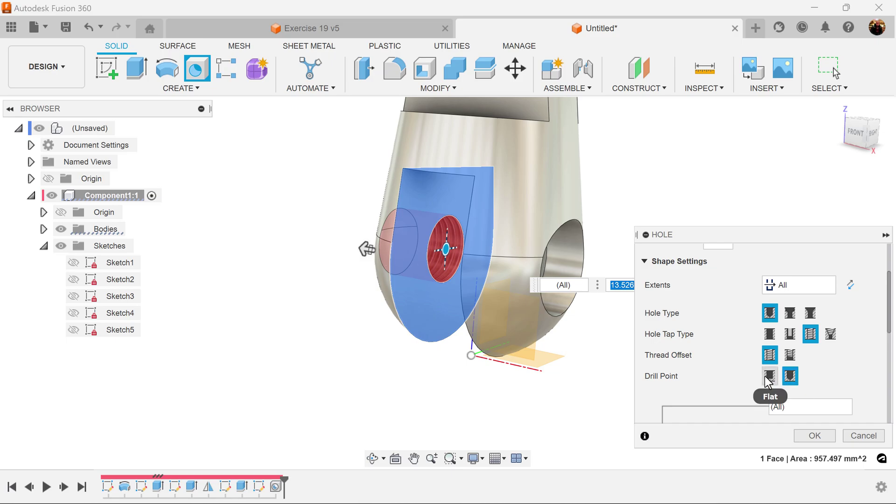
click(770, 375)
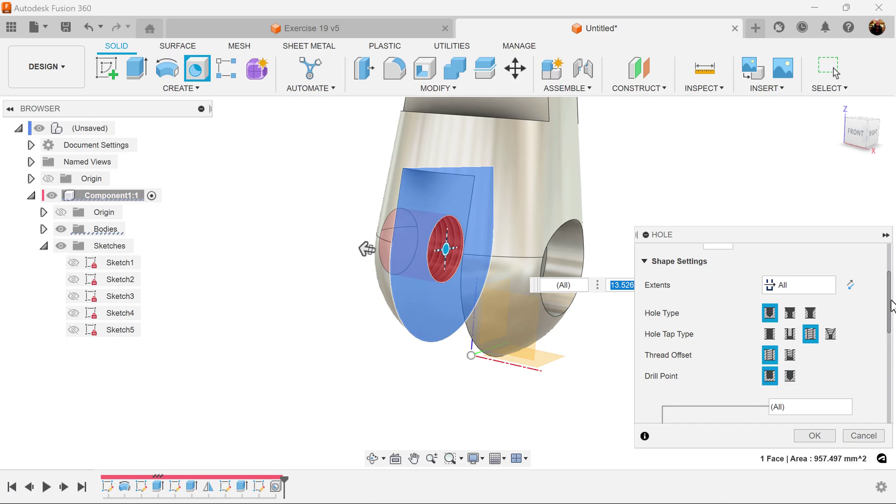
Set the tapped hole's ISO Metric thread to 10.0 mm size with designation M10x1 and create the hole.
drag(892, 343, 887, 411)
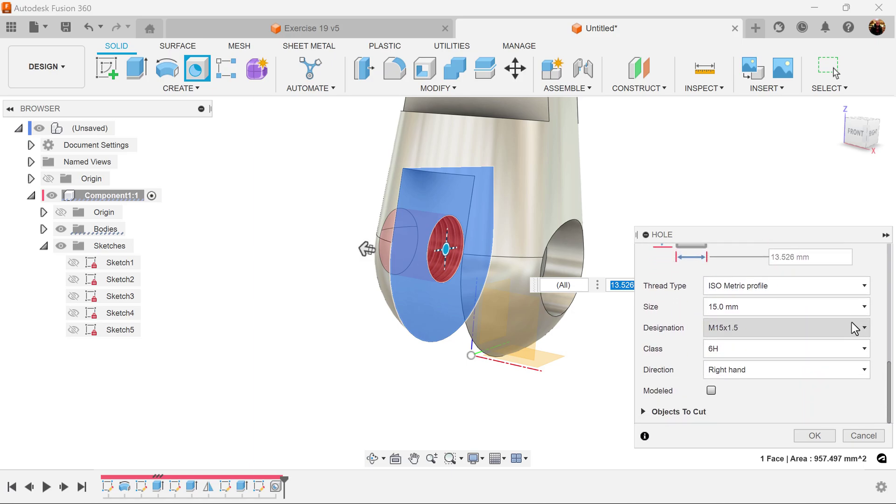
click(865, 308)
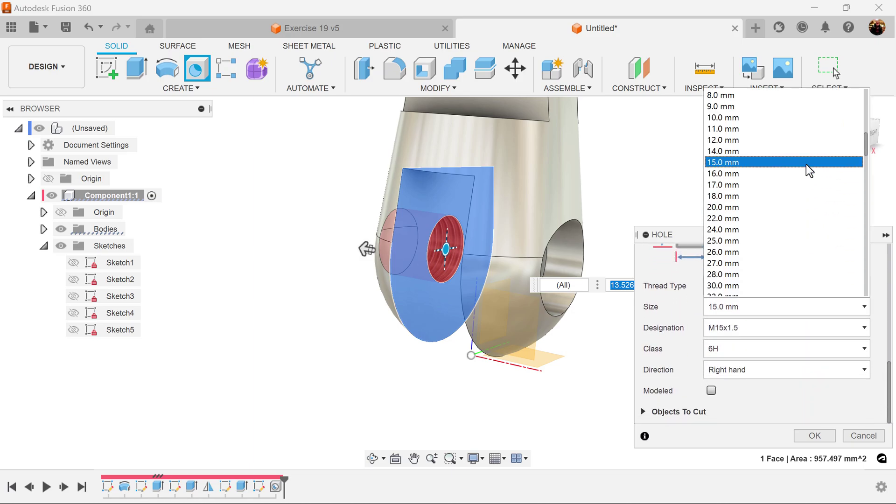
click(802, 117)
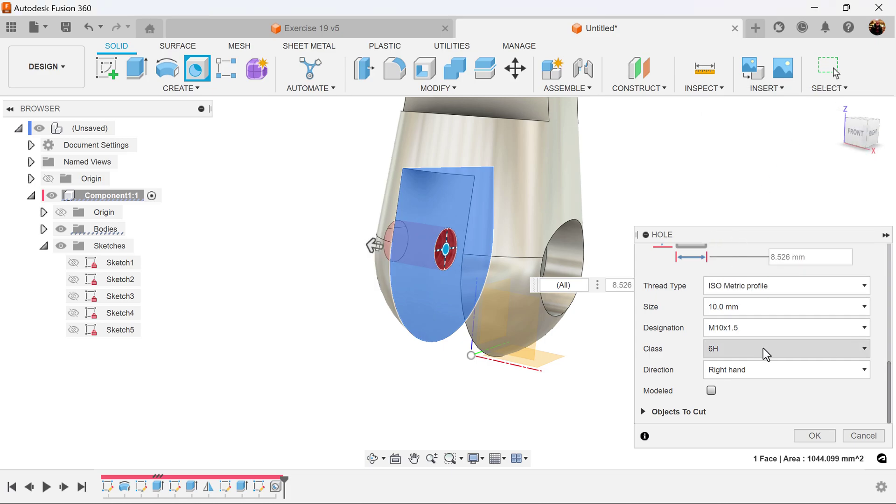
click(831, 324)
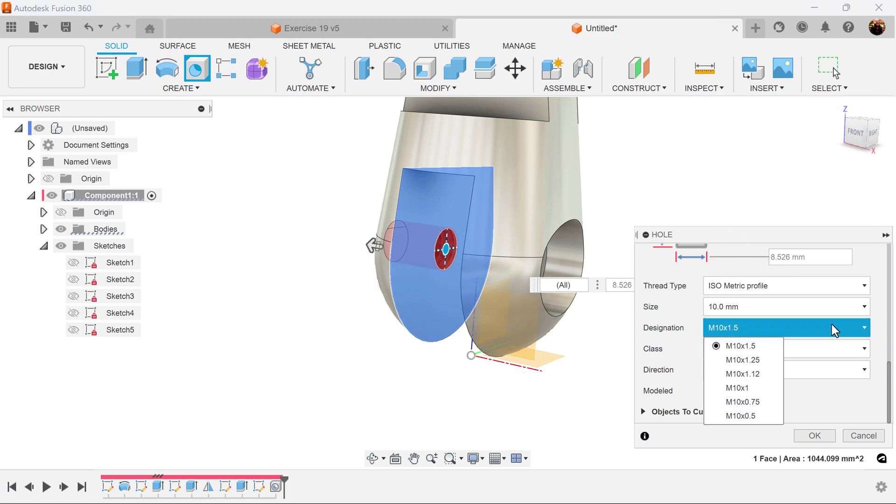
click(752, 389)
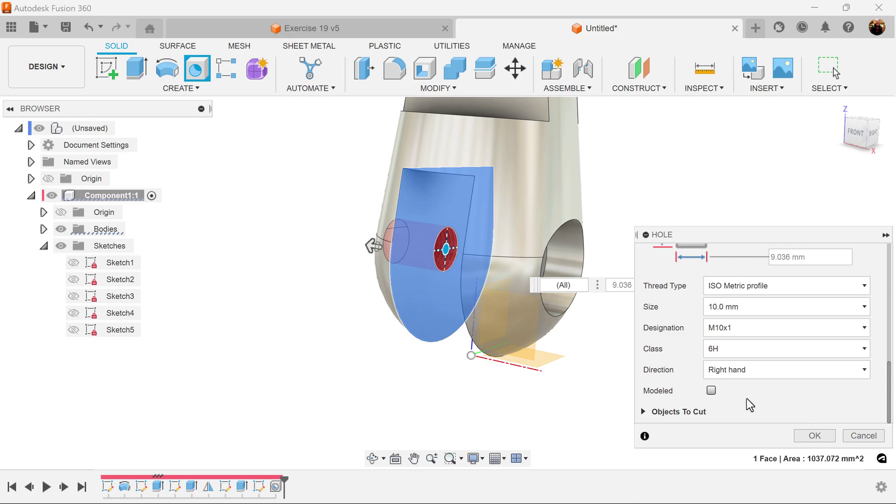
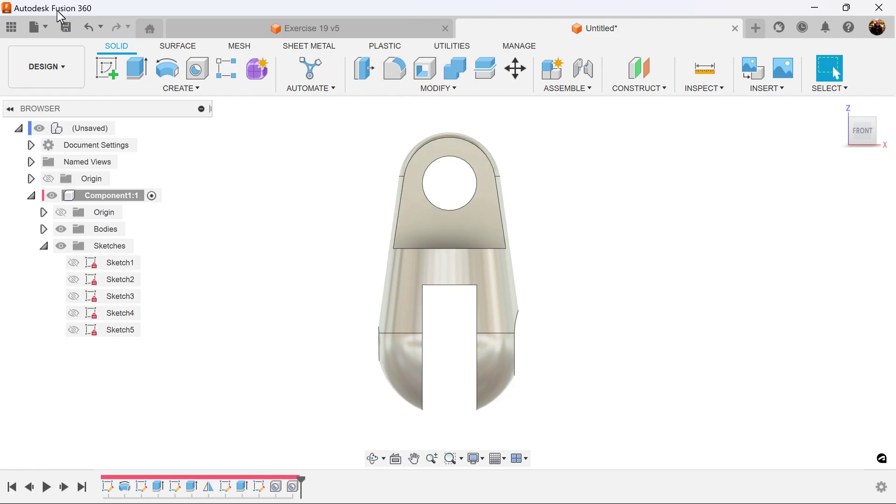
Start a new sketch on the component's front XZ origin plane.
click(105, 72)
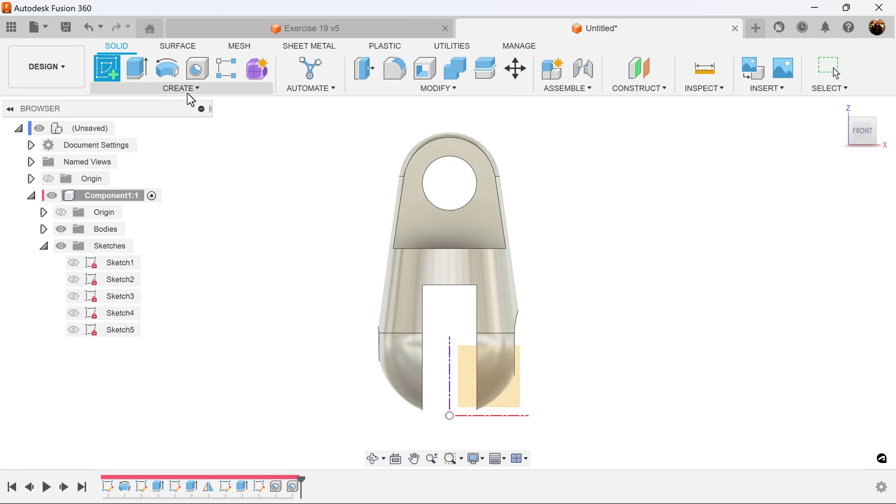
click(466, 374)
middle_drag(649, 214, 631, 391)
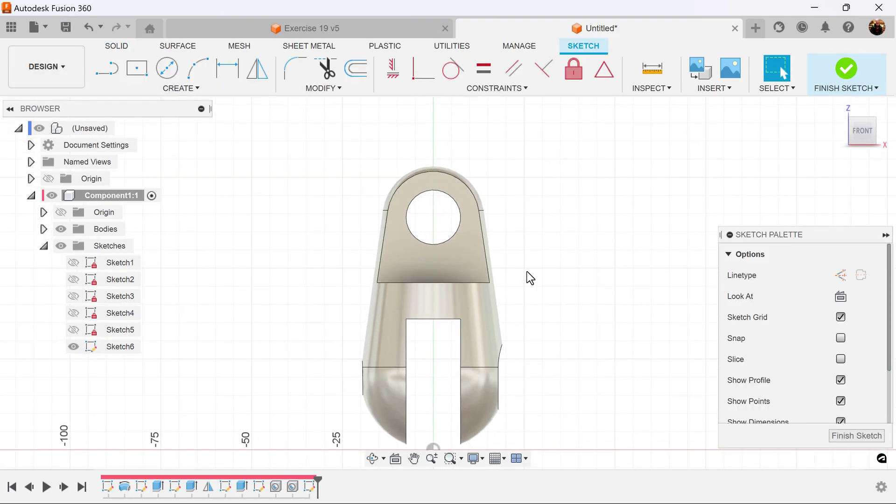
scroll(508, 212, up, 5)
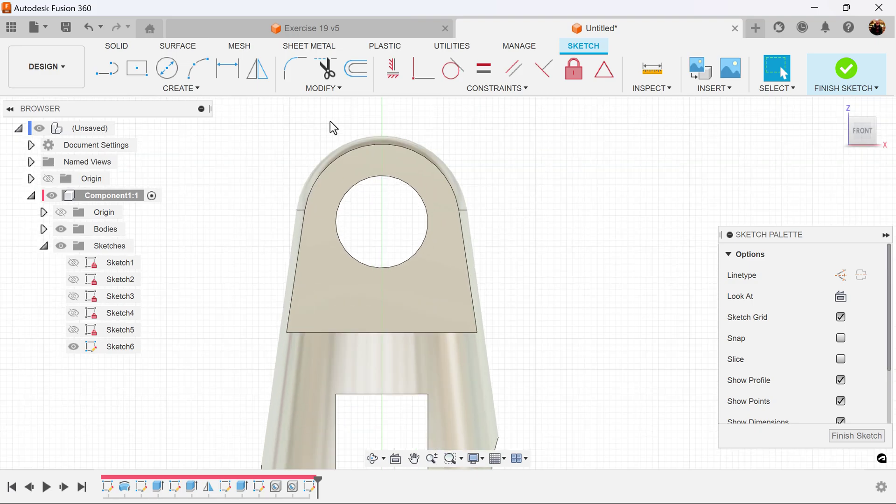
Show Sketch4 and draw a center point arc around the lug hole's centre, a lower semicircle about 29 mm in radius.
click(180, 87)
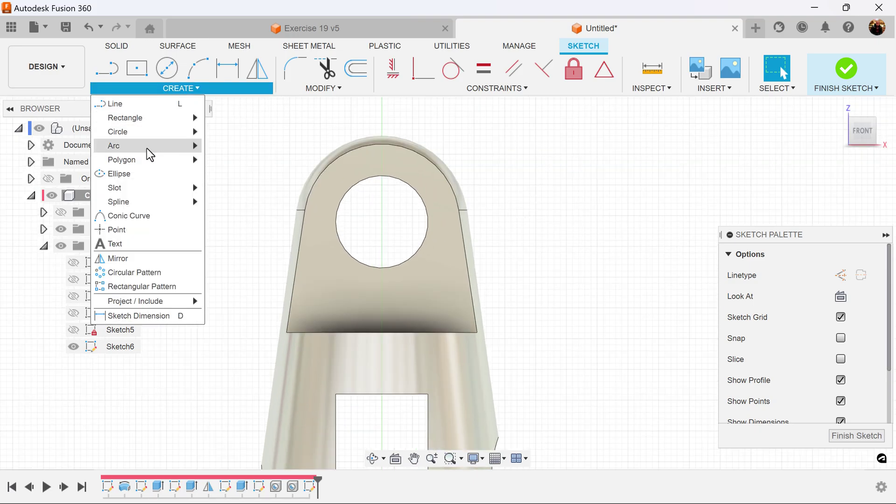
mouse_move(165, 147)
click(243, 158)
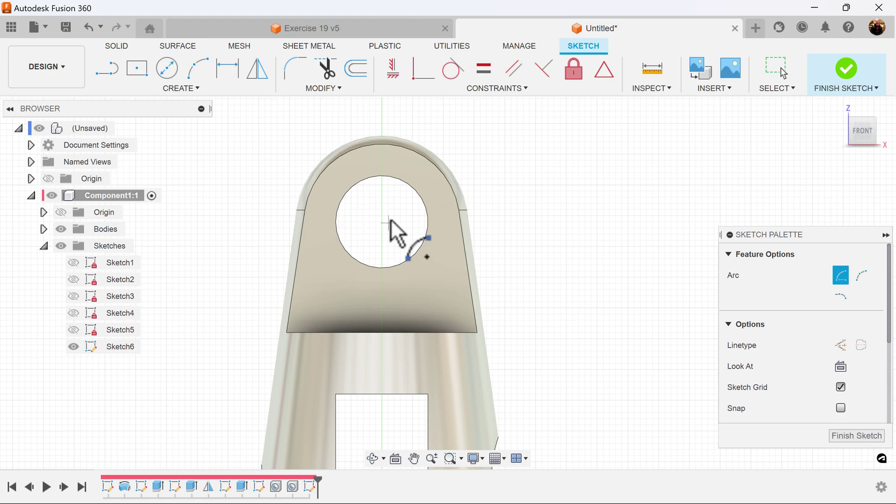
scroll(388, 259, down, 5)
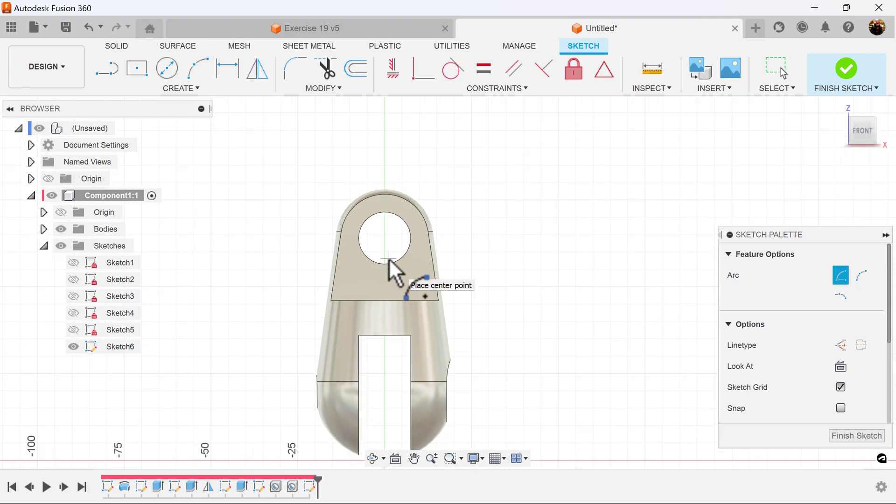
scroll(389, 258, up, 2)
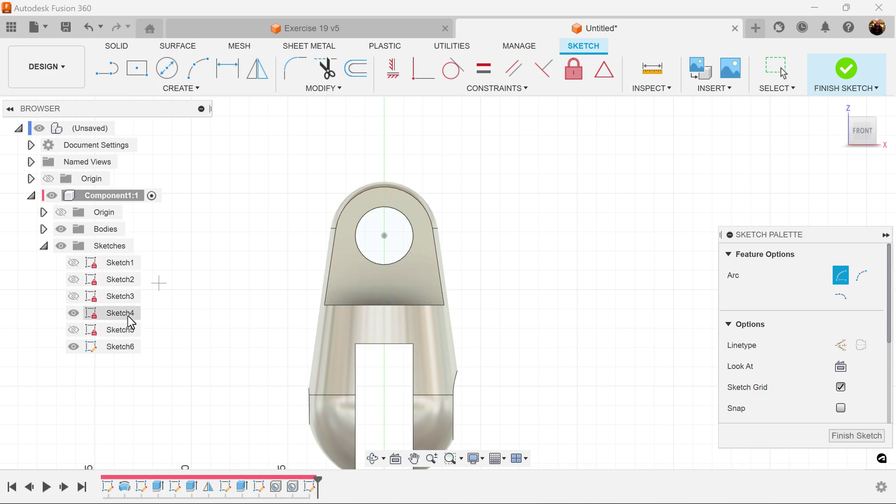
click(384, 235)
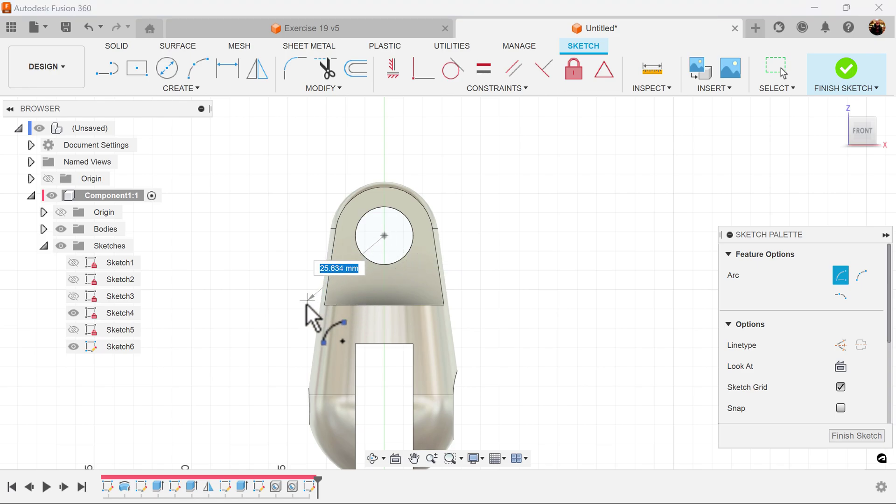
click(271, 235)
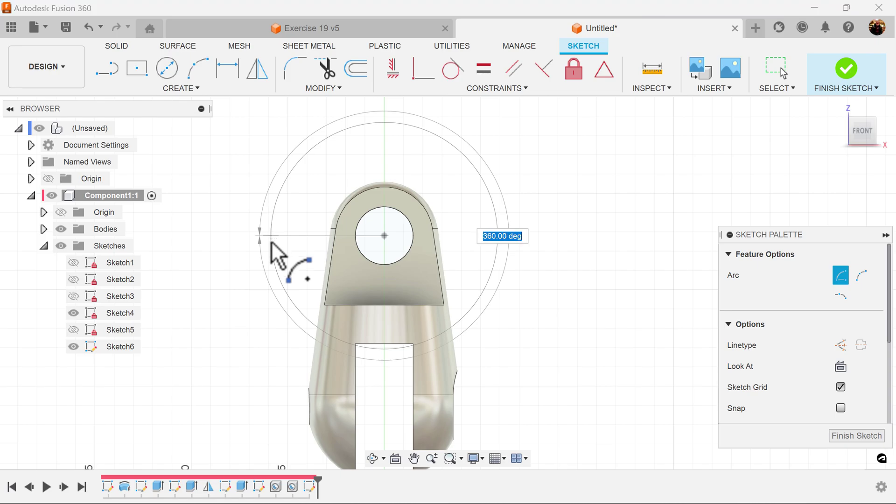
click(474, 236)
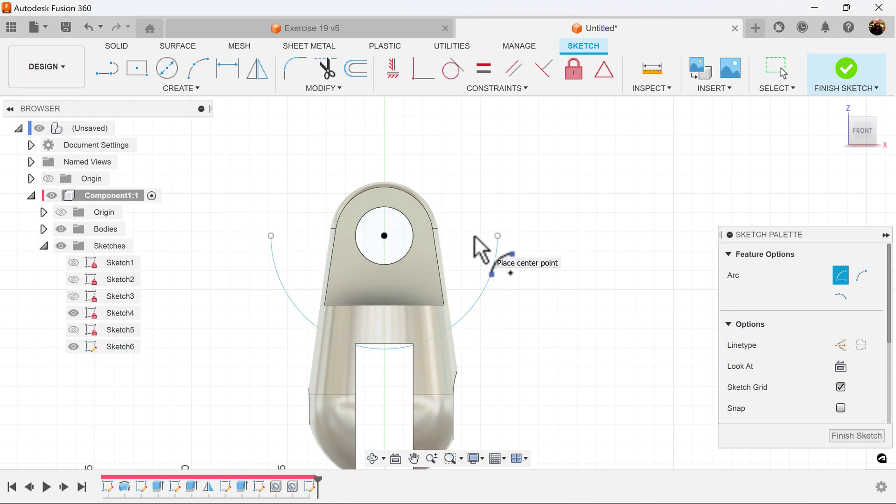
Constrain both endpoints of the arc horizontally to the lug hole's centre point.
click(394, 72)
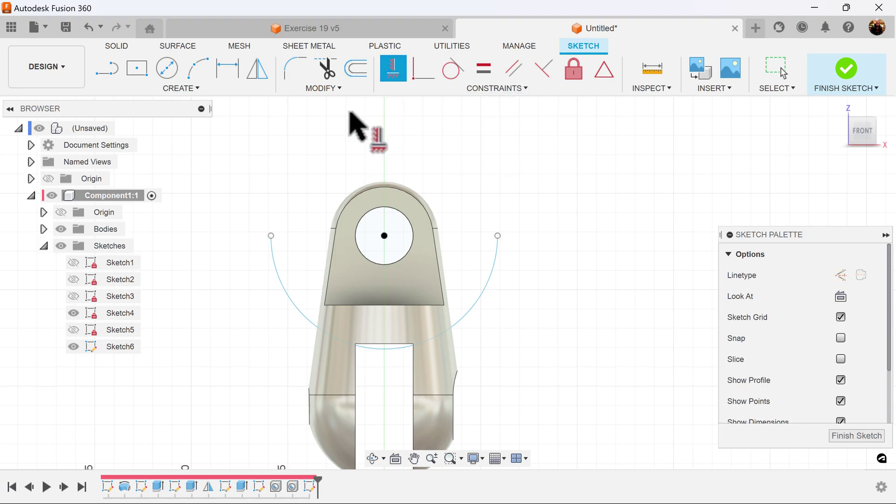
click(270, 236)
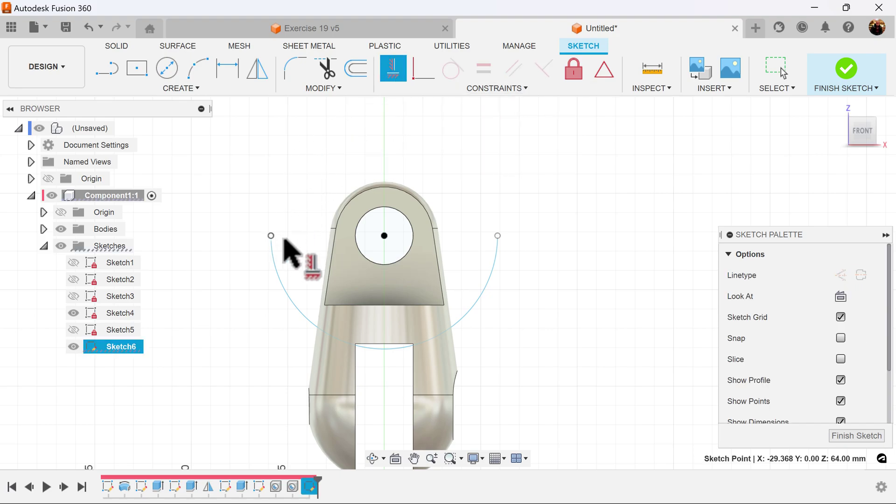
click(385, 236)
click(497, 236)
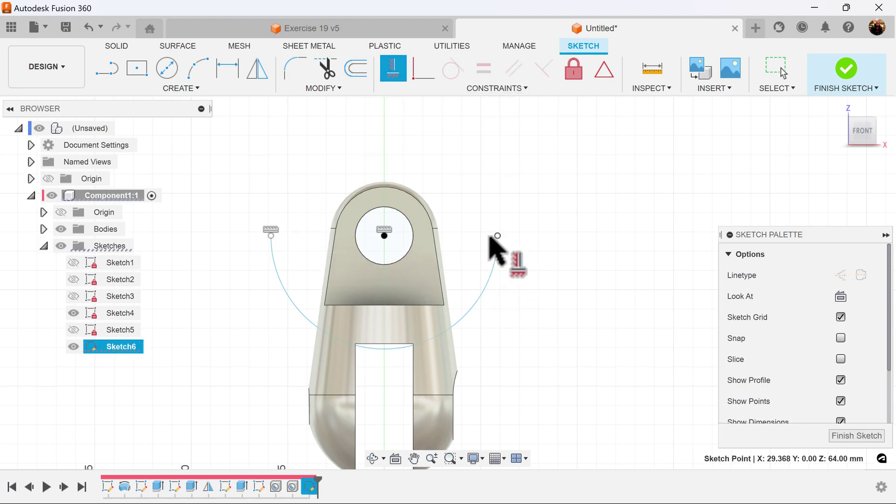
click(387, 233)
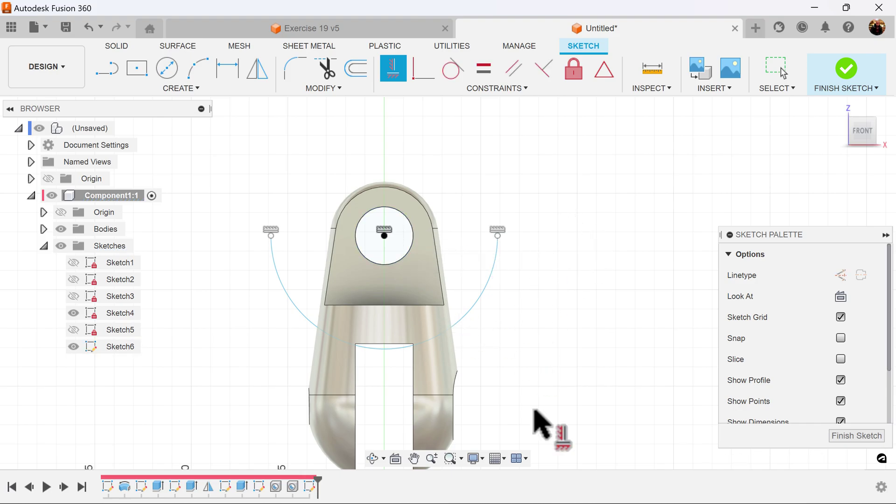
Dimension the arc's radius to 20 mm and finish the sketch.
click(228, 73)
click(485, 294)
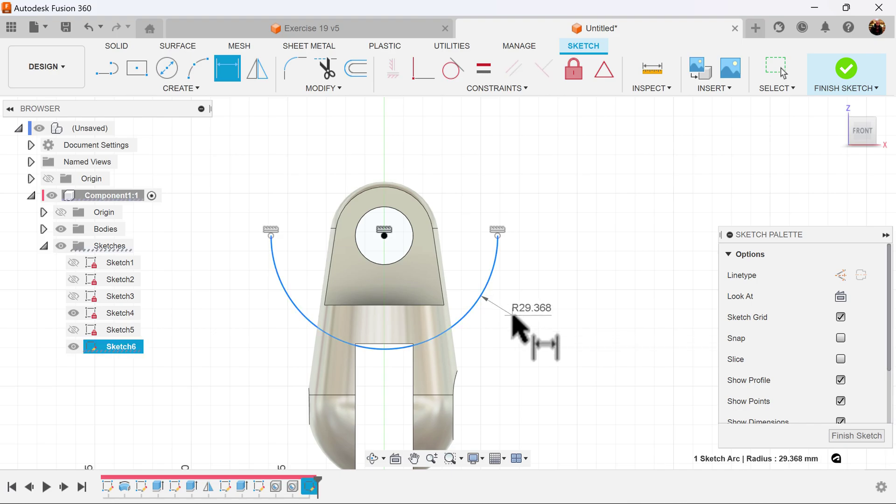
click(507, 312)
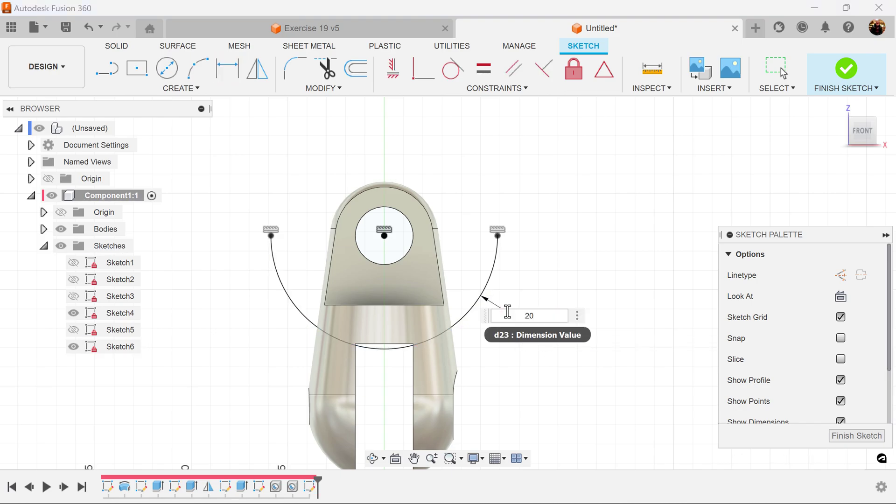
text(20)
key(Return)
scroll(506, 310, up, 5)
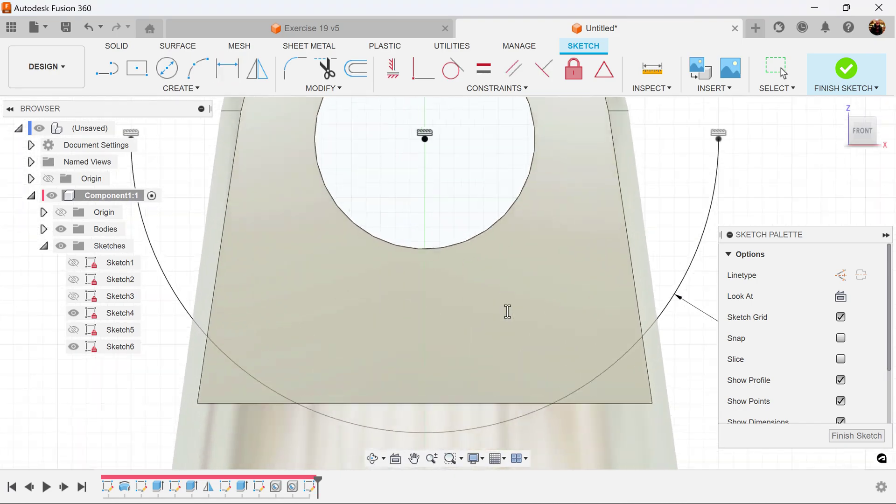
click(882, 436)
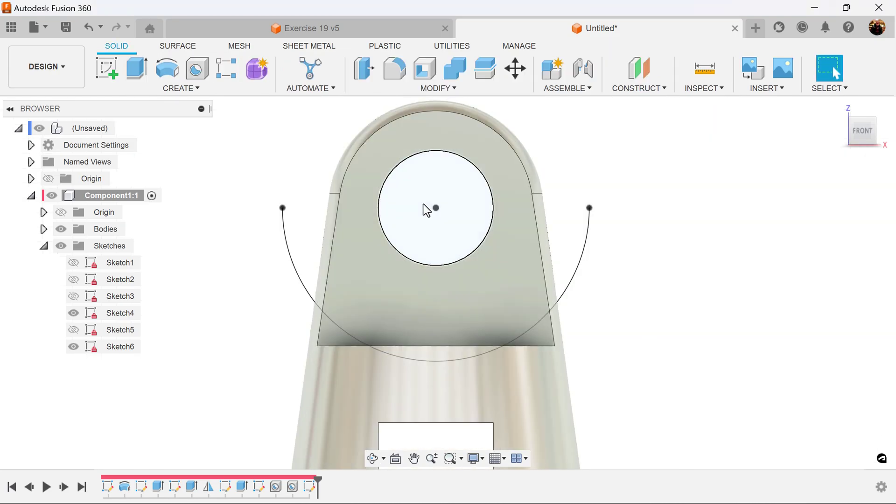
Extrude the R20 arc as a surface body, symmetric about its sketch plane, with a whole length of 40 mm.
click(185, 46)
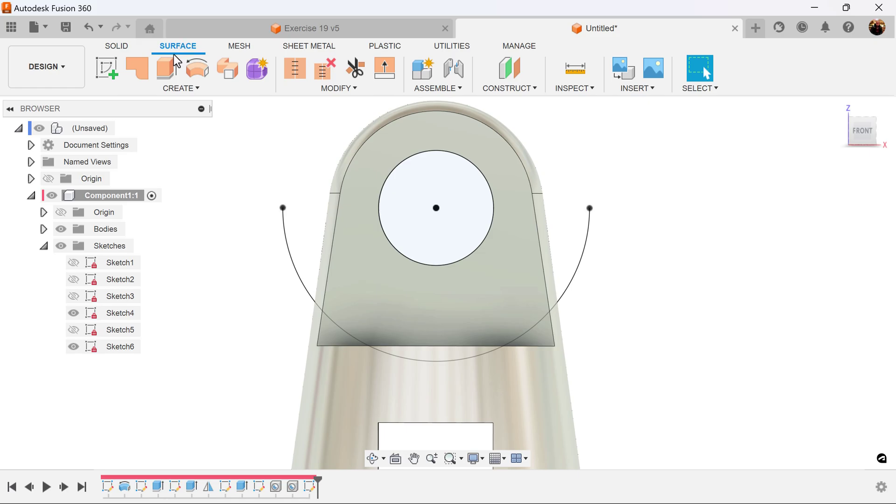
click(167, 66)
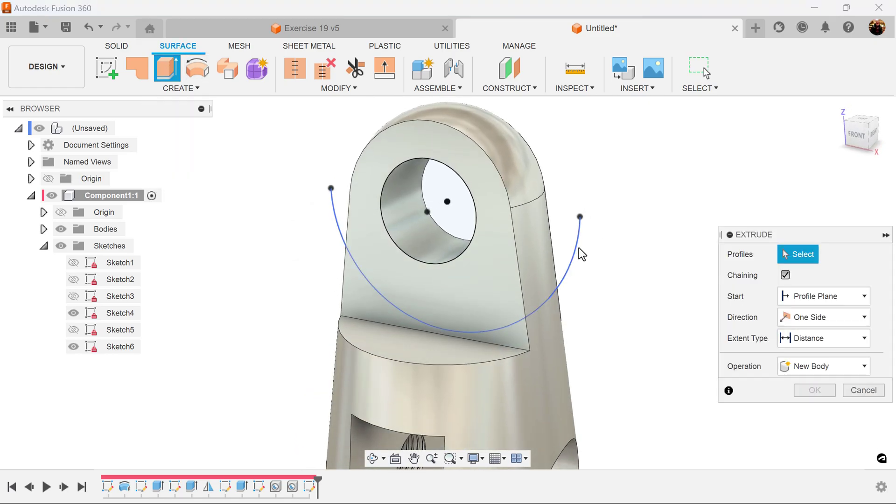
click(578, 249)
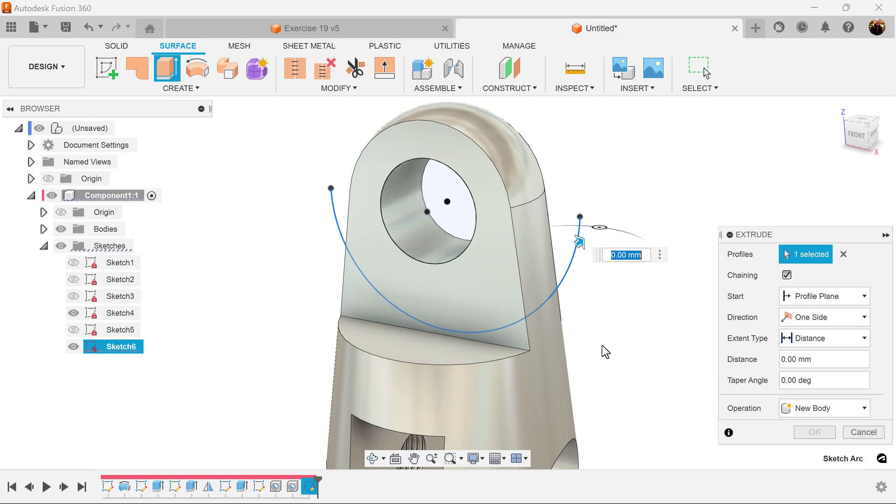
click(824, 314)
click(821, 366)
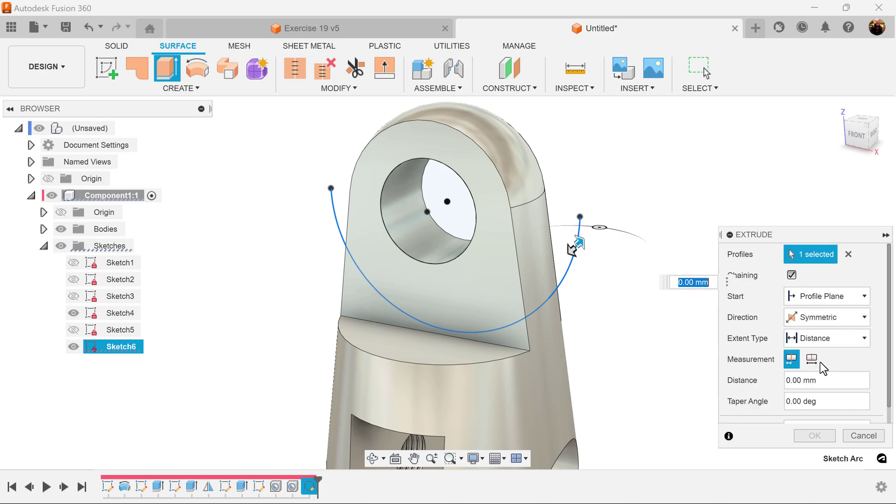
click(812, 360)
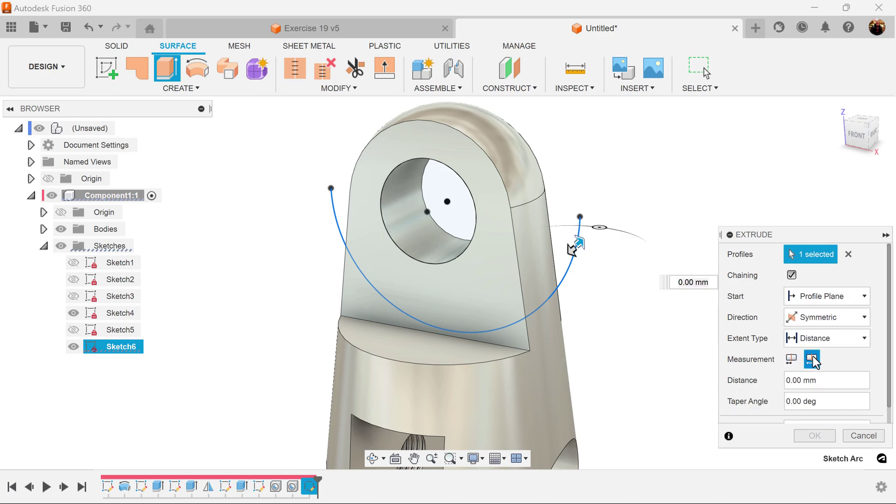
drag(836, 379, 782, 379)
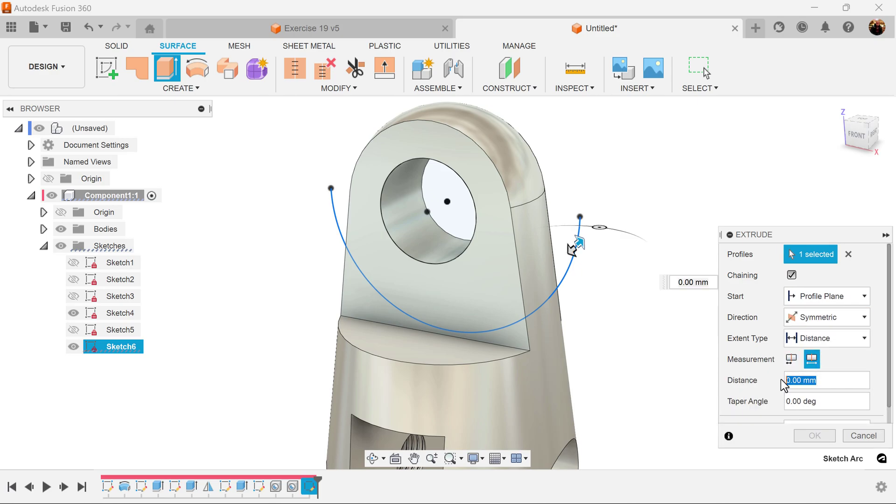
text(40)
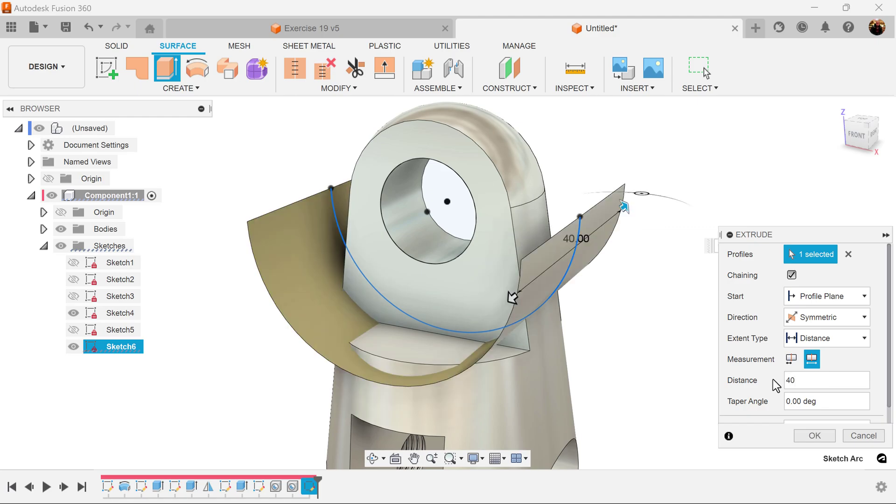
click(820, 437)
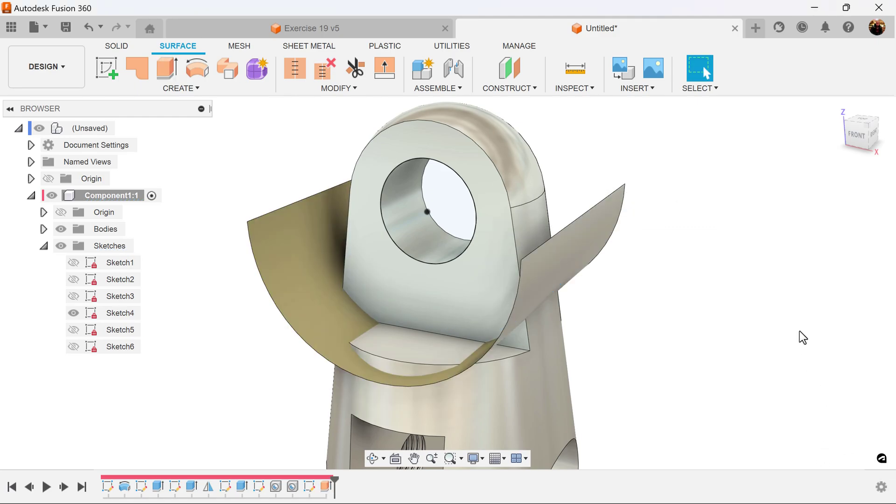
Replace the two flat ledge faces on either side of the upper lug with the extruded arc surface.
shift+middle_drag(766, 309, 219, 17)
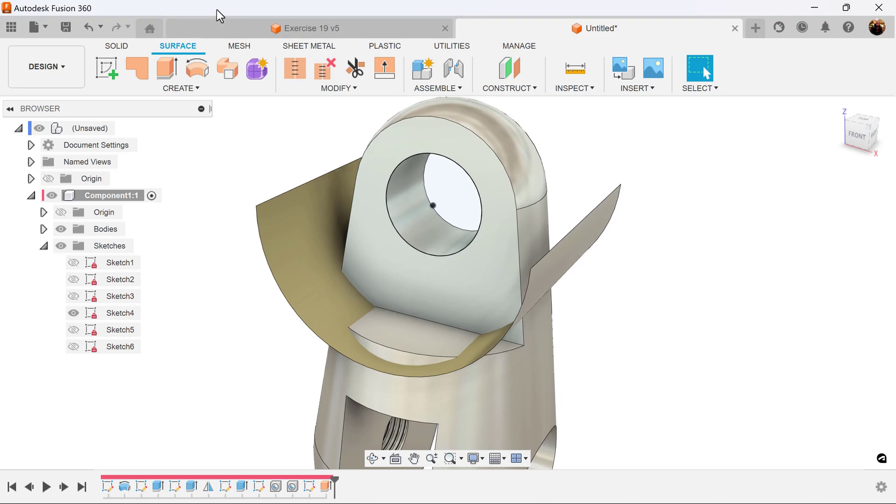
click(117, 46)
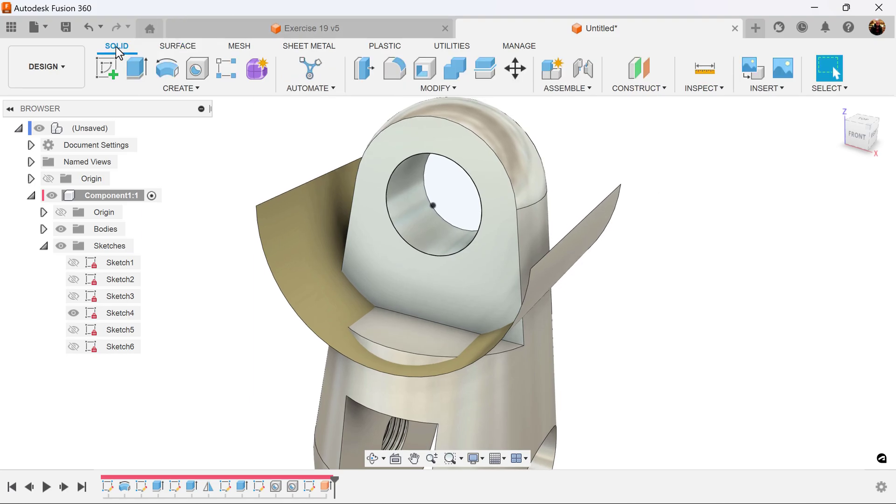
click(438, 89)
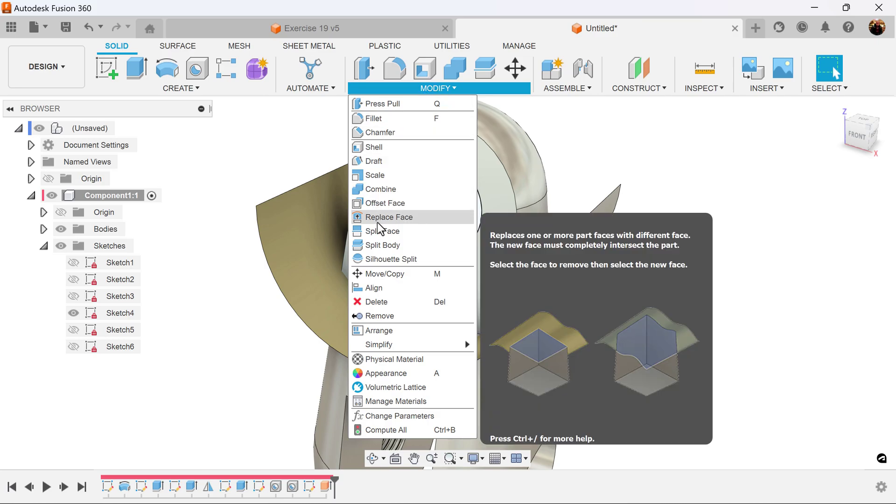
click(378, 219)
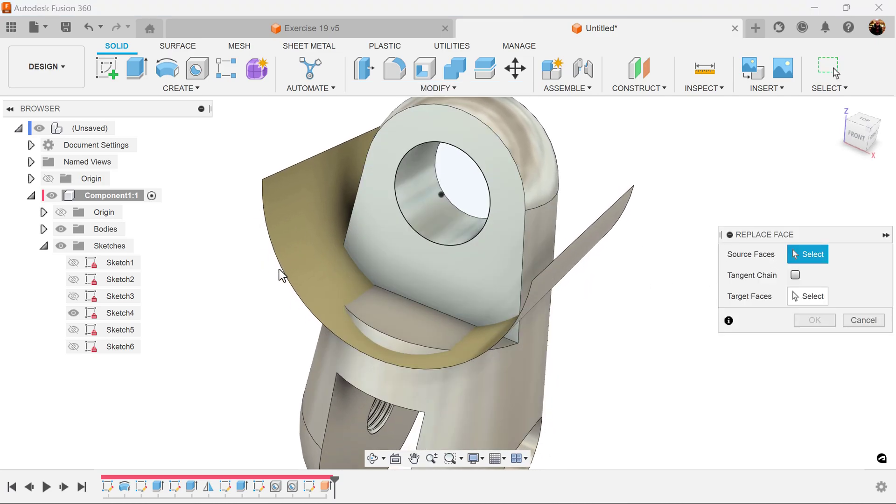
click(397, 310)
click(548, 244)
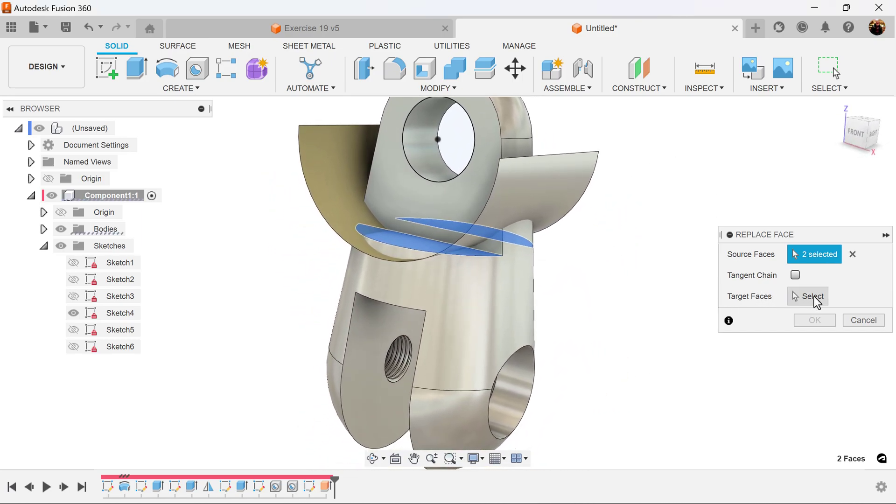
click(810, 296)
click(326, 175)
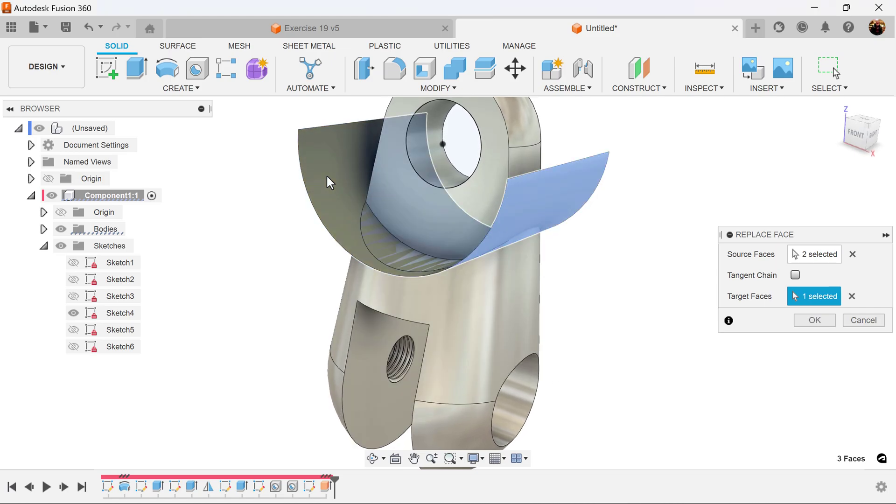
click(815, 321)
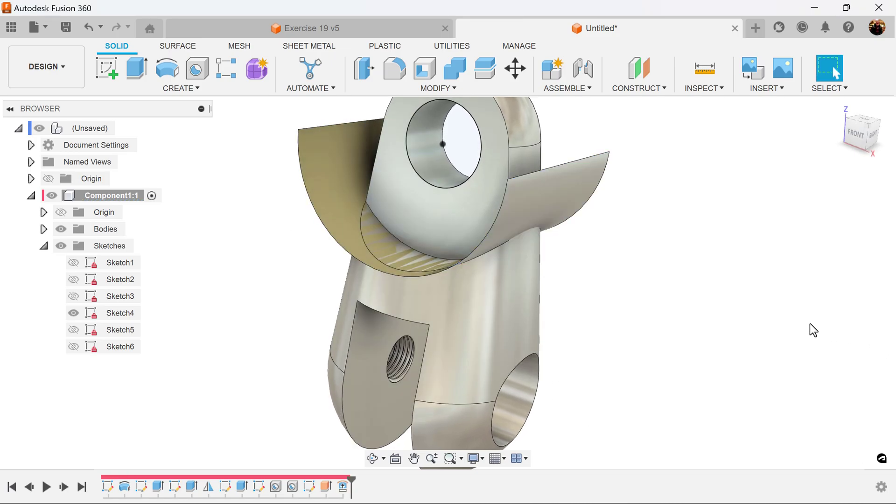
Hide the extruded arc surface body, Body2.
click(44, 228)
click(76, 267)
click(73, 262)
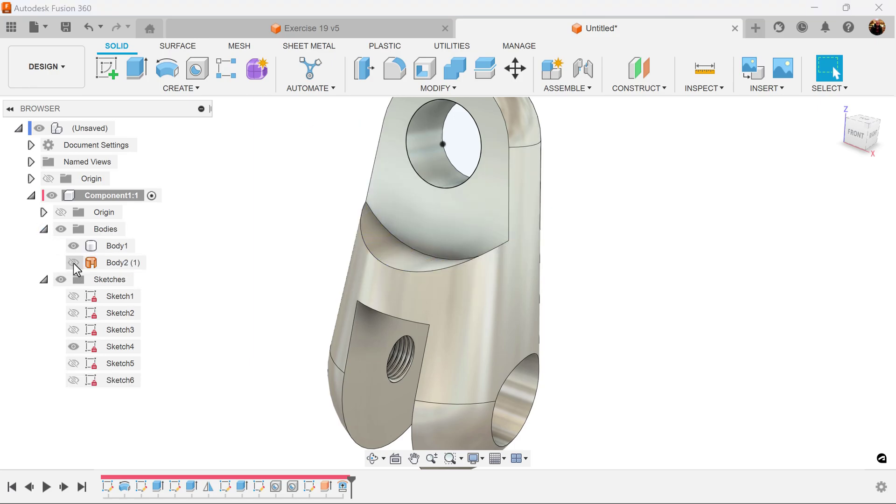
click(525, 236)
shift+middle_drag(532, 234, 313, 197)
click(634, 369)
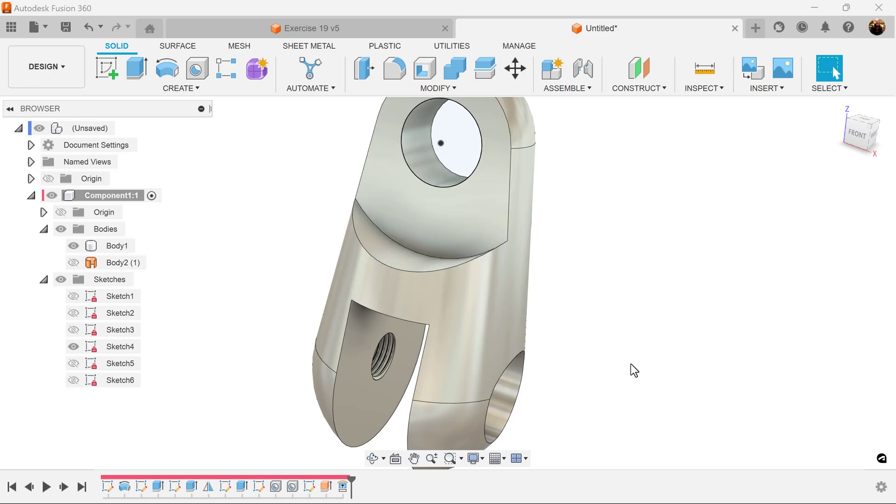
shift+middle_drag(723, 360, 373, 491)
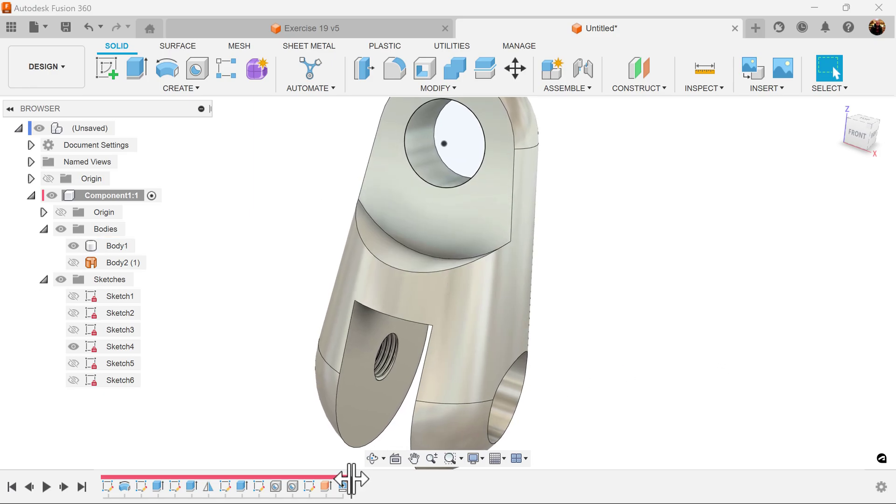
mouse_move(351, 479)
mouse_down()
mouse_move(326, 479)
mouse_move(371, 482)
mouse_up()
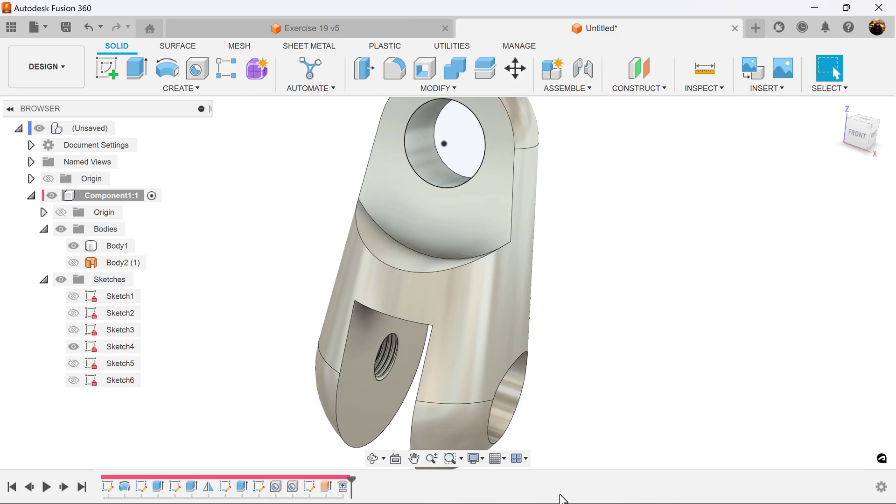
shift+middle_drag(762, 324, 737, 296)
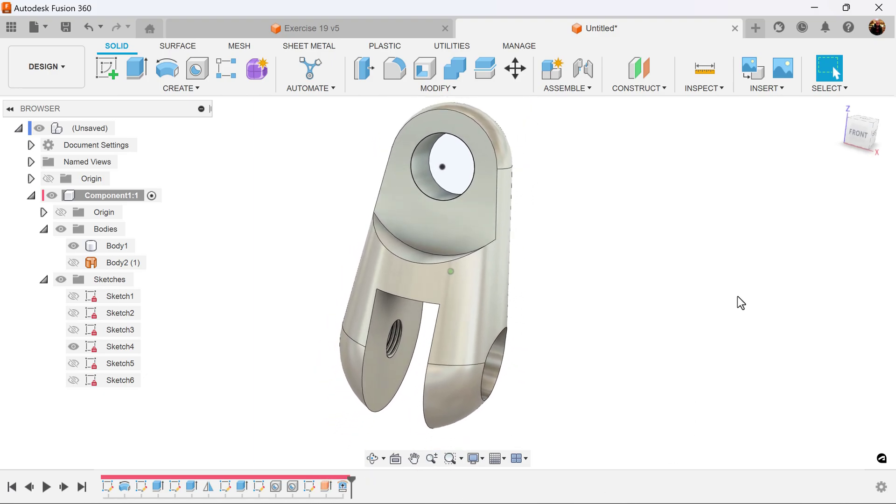
Hide Sketch4 and start a new sketch on the front XZ origin plane.
click(861, 136)
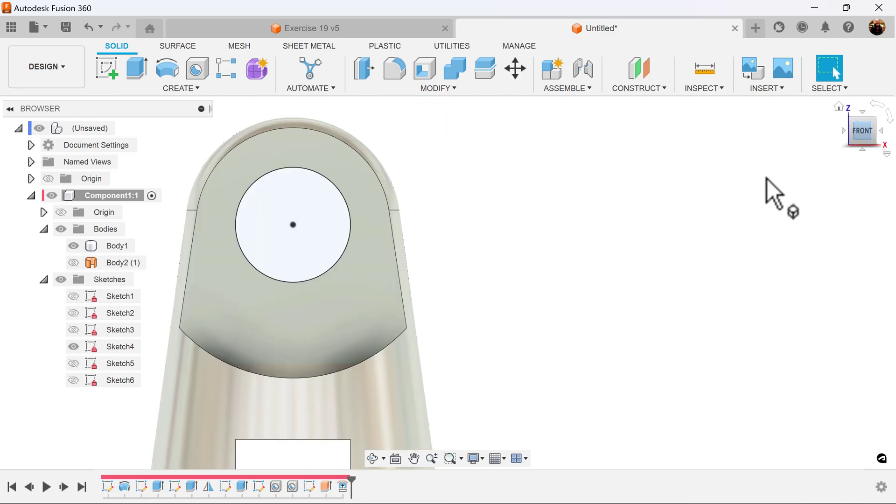
click(73, 347)
scroll(564, 299, down, 3)
middle_drag(672, 338, 696, 254)
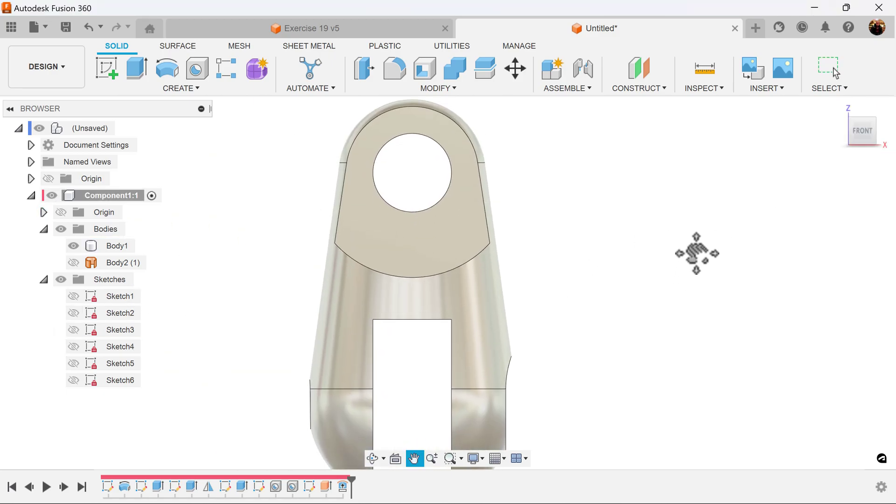
click(115, 70)
click(370, 236)
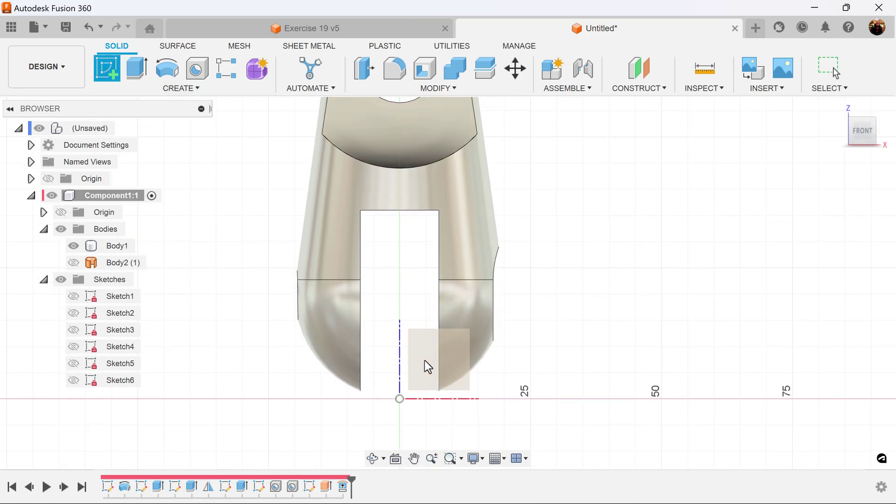
click(424, 360)
mouse_move(591, 324)
middle_down()
mouse_move(612, 396)
mouse_move(613, 436)
middle_up()
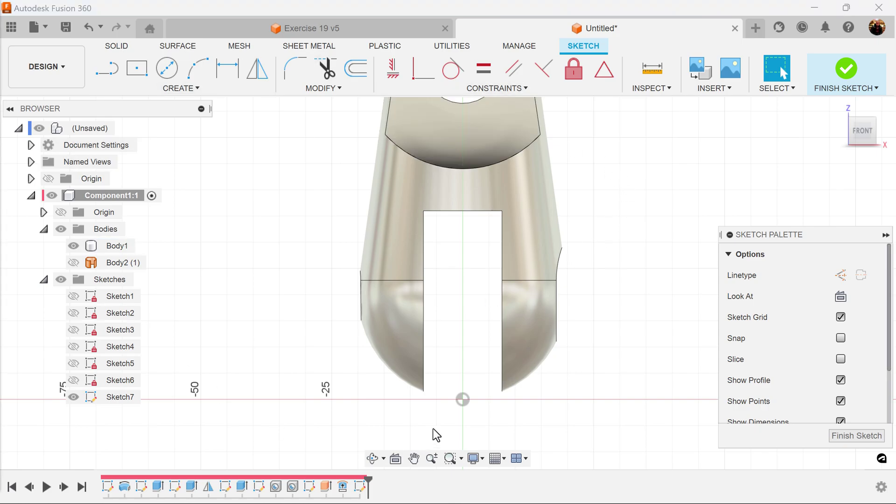
Show Sketch2 and draw a center point arc around the slot rectangle's centre, an upper semicircle about 30 mm in radius.
click(76, 331)
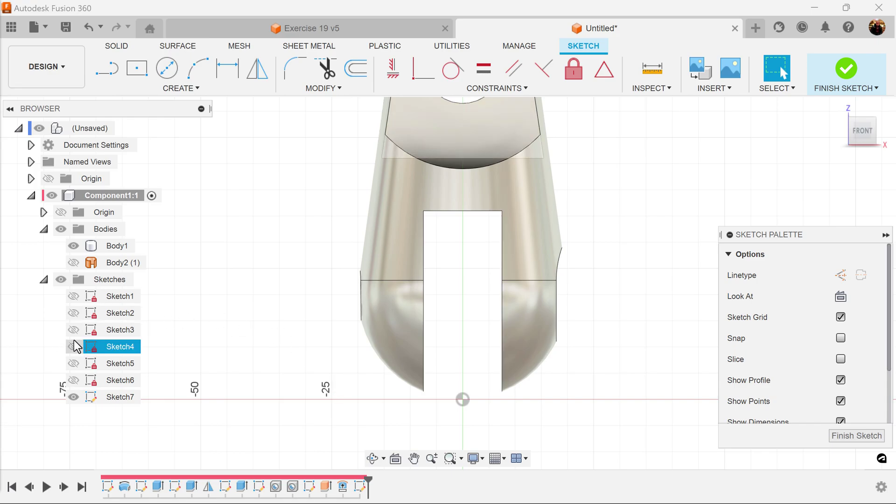
click(73, 312)
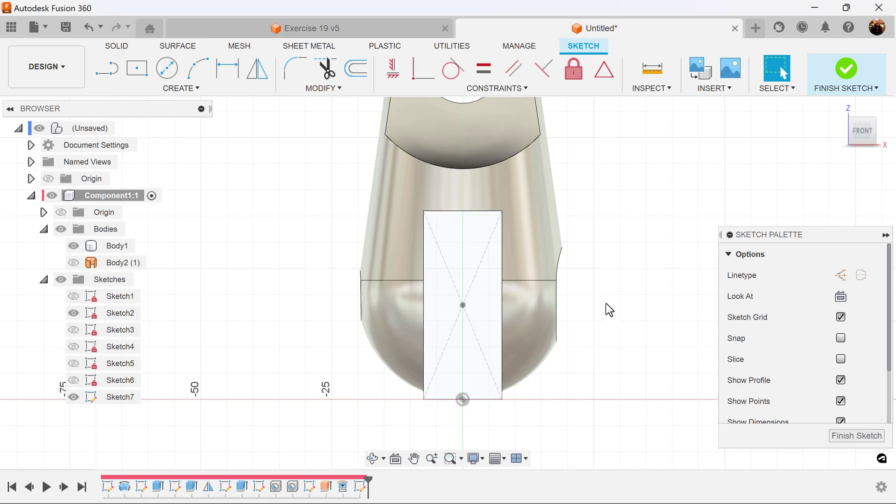
scroll(638, 258, up, 2)
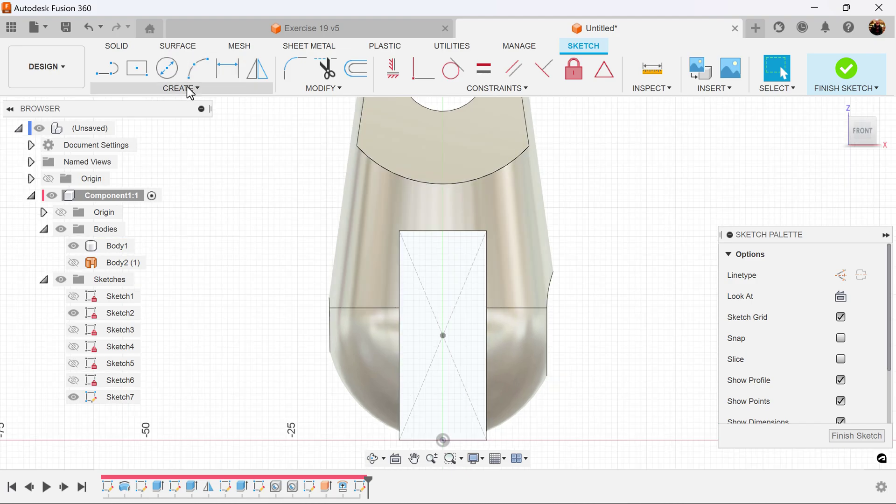
click(190, 89)
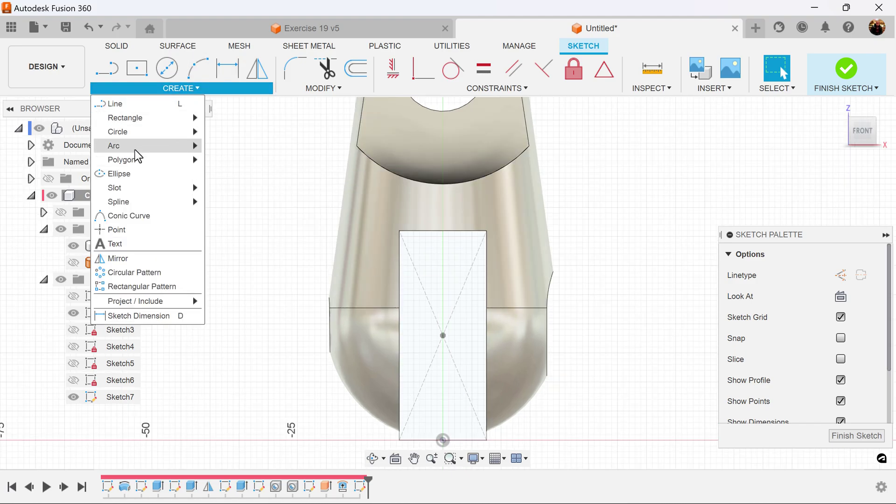
mouse_move(160, 149)
click(243, 159)
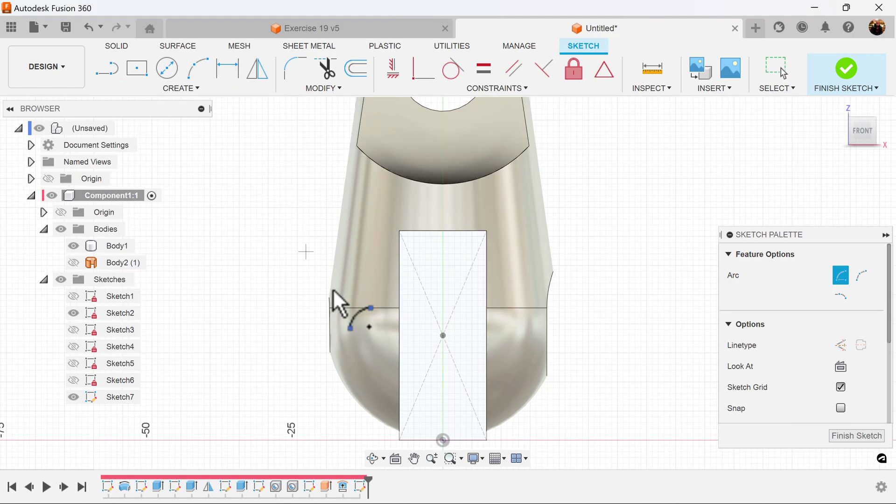
click(442, 334)
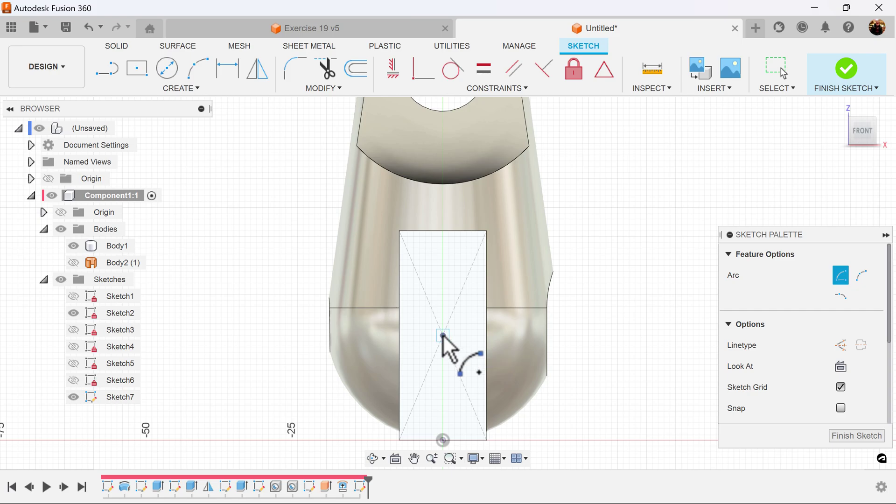
click(268, 335)
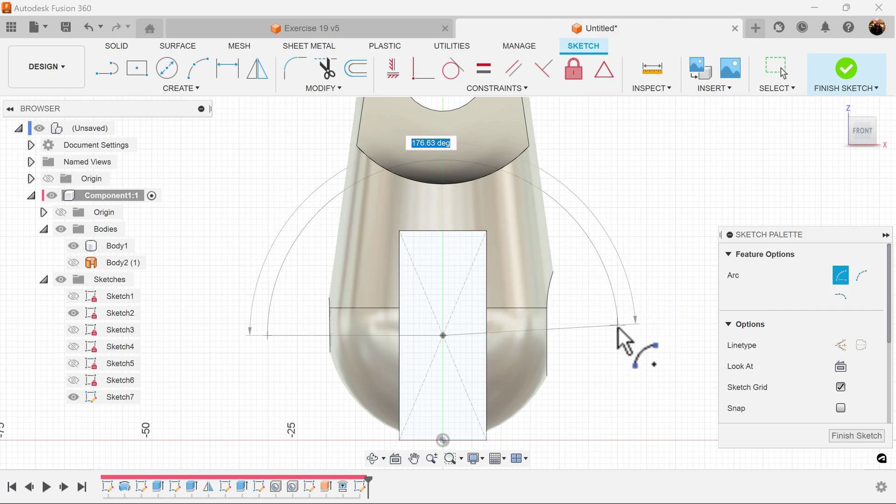
click(619, 336)
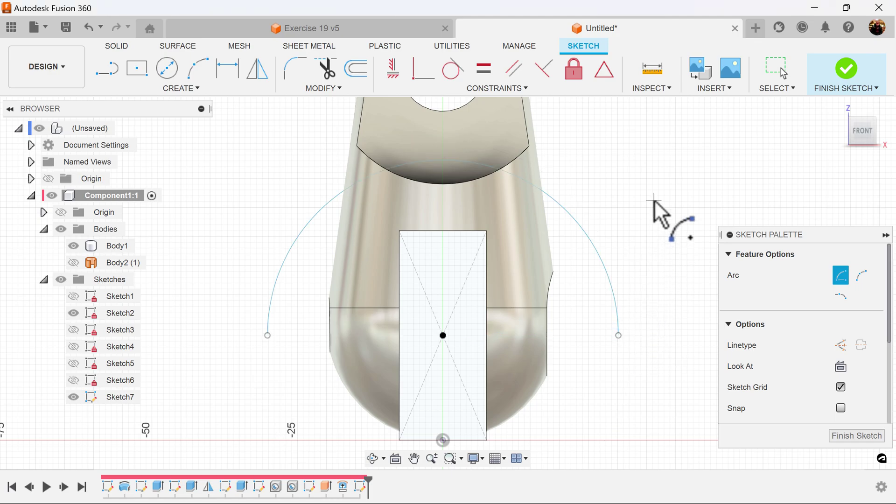
Constrain both endpoints of the arc horizontally to the slot rectangle's centre point.
click(393, 75)
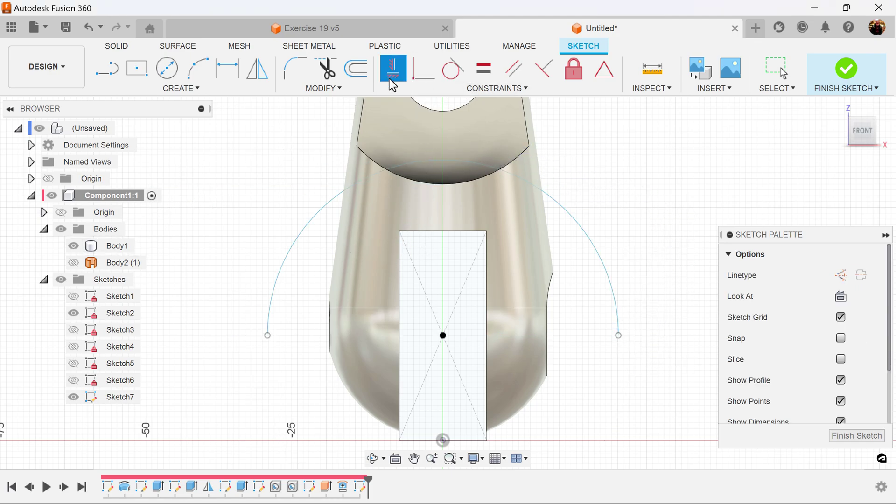
click(267, 335)
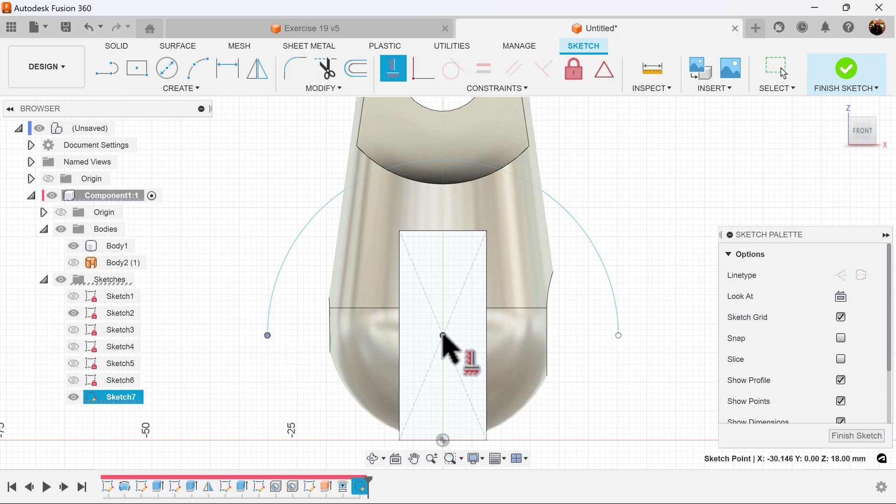
click(443, 335)
click(618, 335)
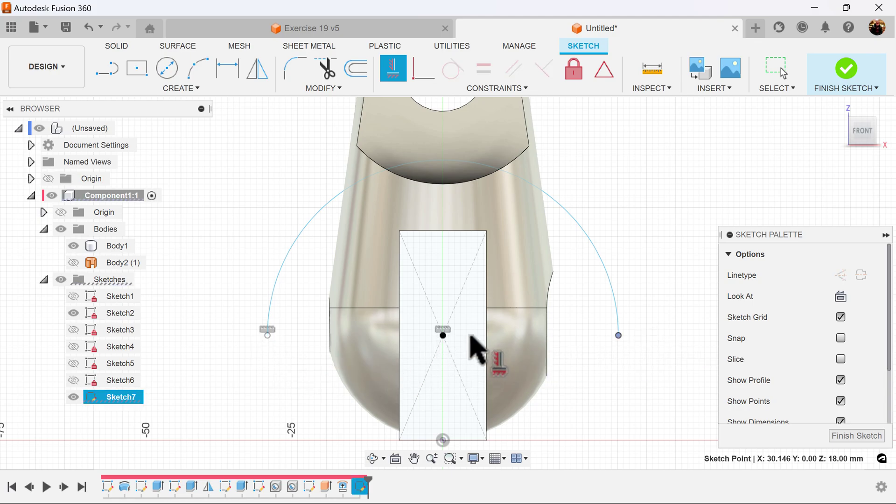
click(443, 335)
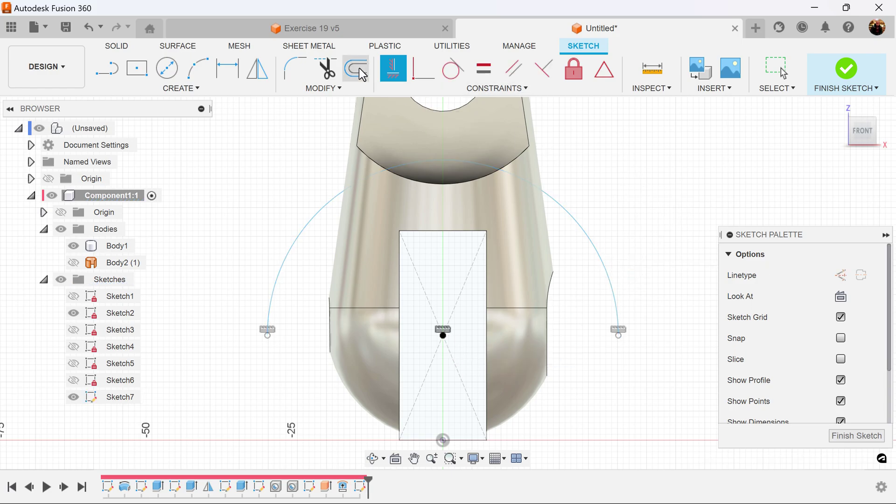
Dimension the semicircular arc around the slot with a radius of 22 mm.
click(233, 76)
click(300, 227)
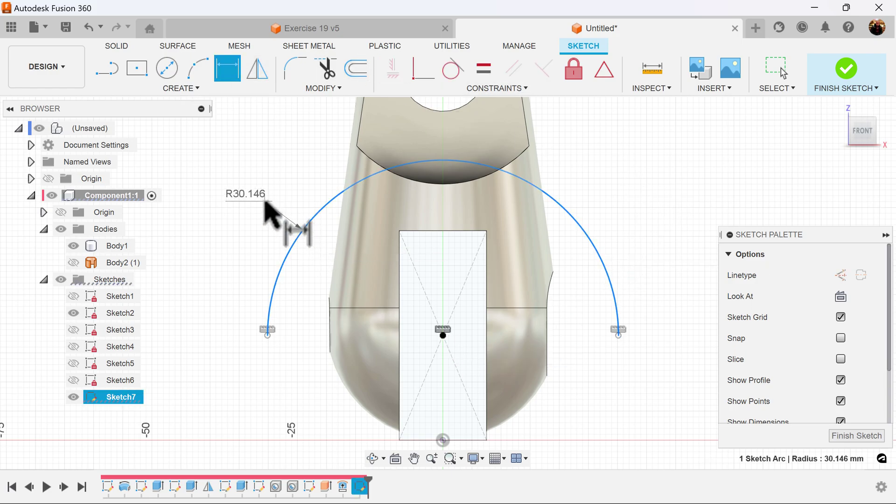
click(266, 203)
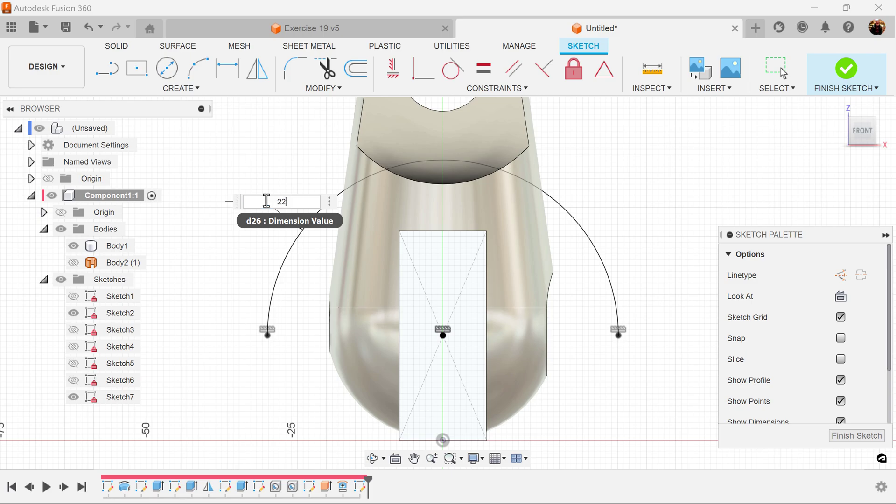
key(Return)
scroll(627, 314, down, 5)
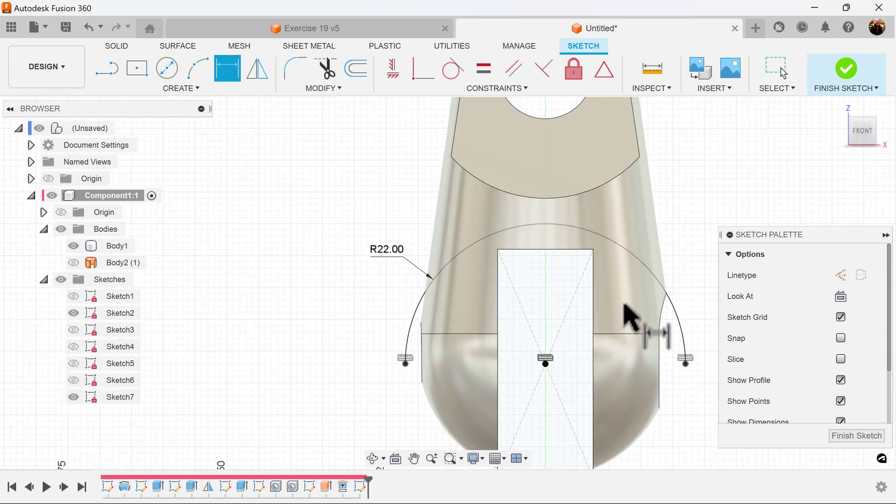
middle_drag(668, 259, 547, 260)
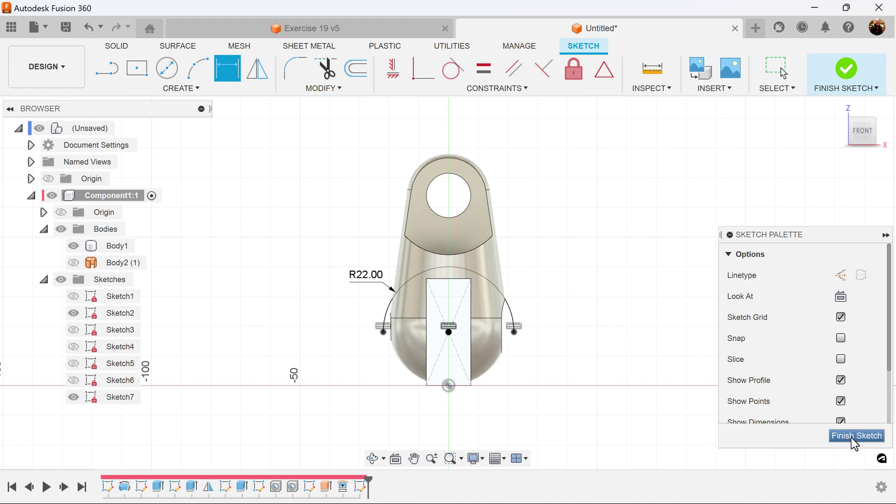
Draw a horizontal construction line from the arc's centre to the slot rectangle's right edge and finish the sketch.
click(107, 71)
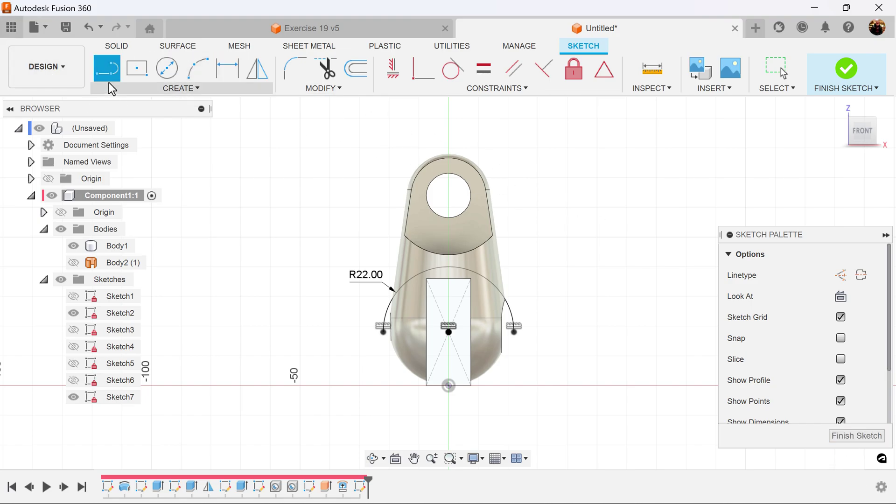
click(841, 275)
scroll(636, 361, up, 4)
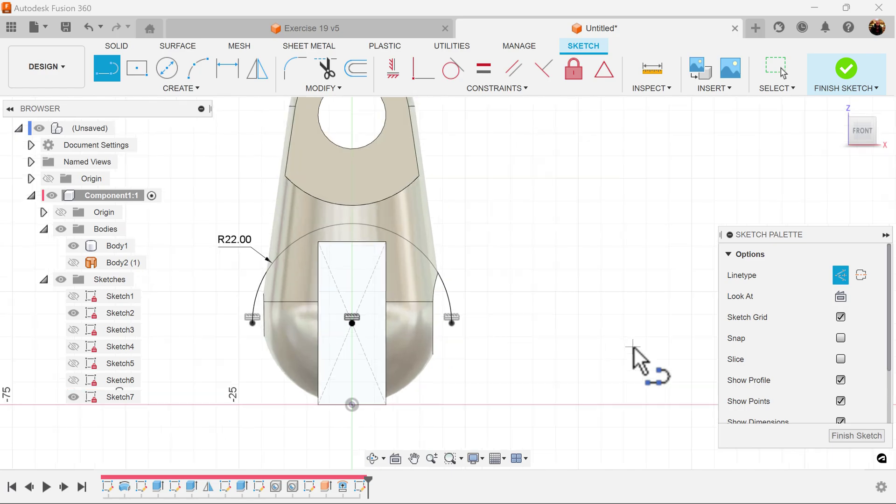
click(247, 315)
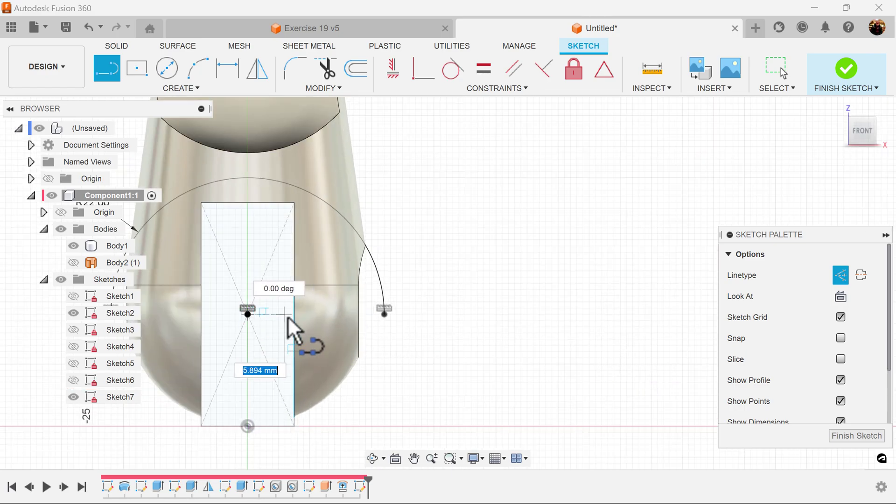
double_click(295, 315)
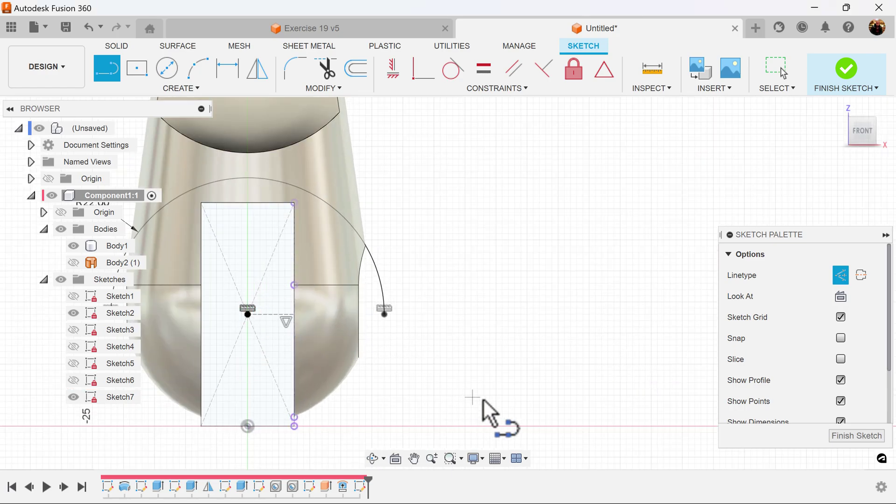
click(874, 437)
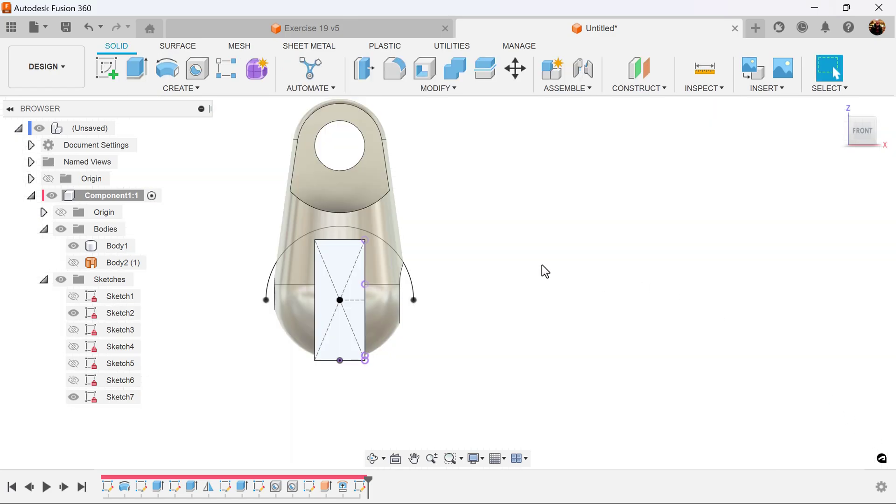
Revolve the R22 arc 360 degrees around the horizontal construction line as a new surface body.
click(178, 46)
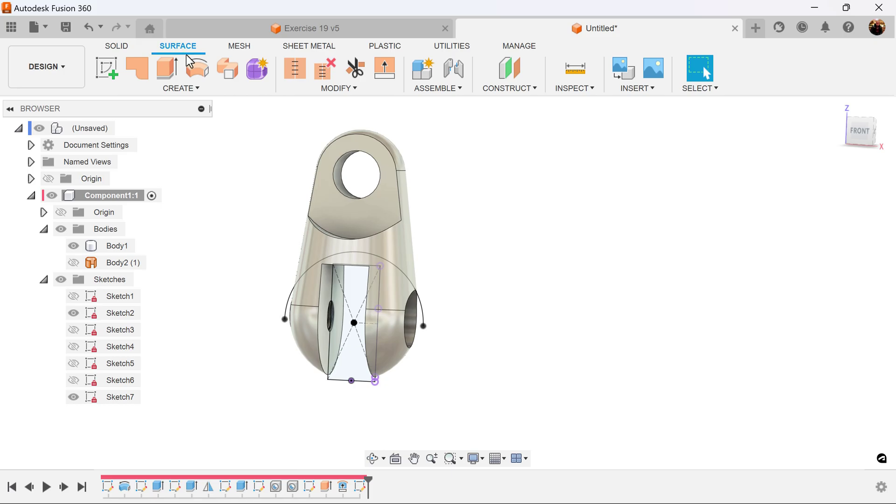
click(202, 74)
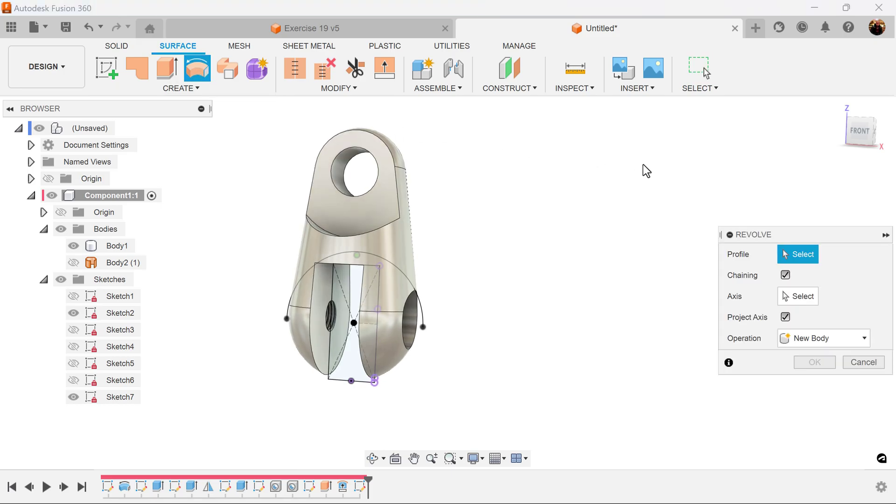
click(411, 279)
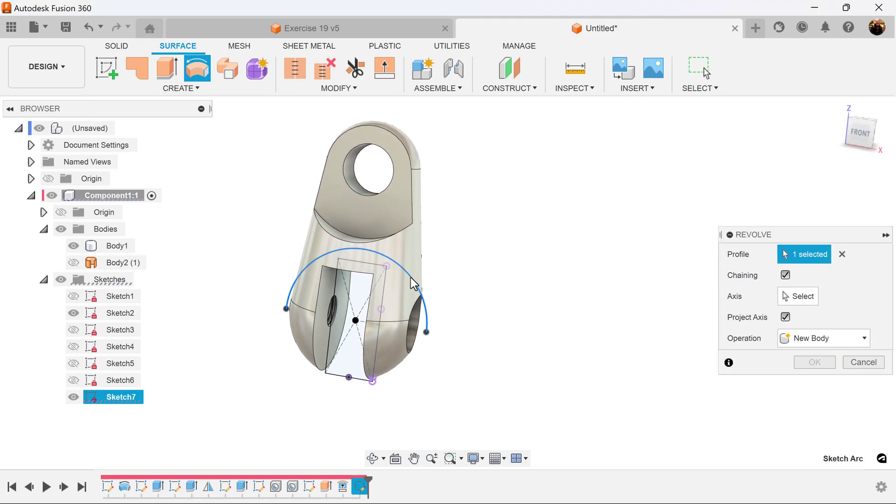
click(798, 296)
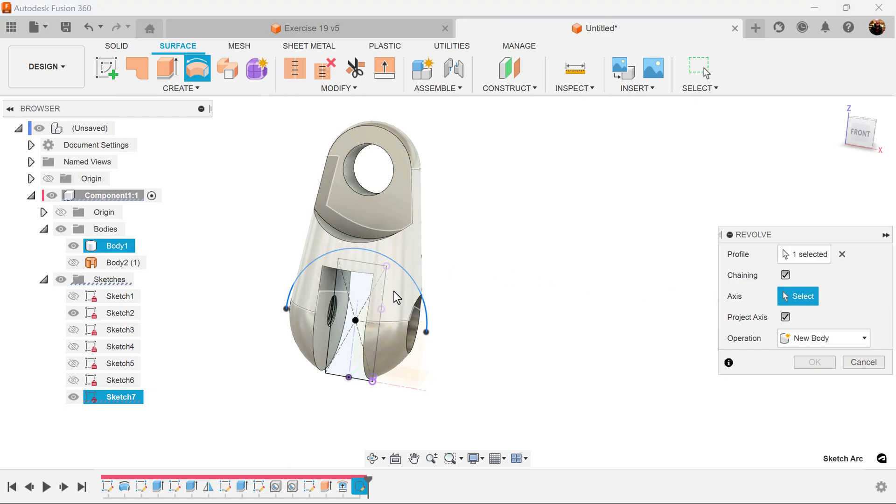
click(366, 325)
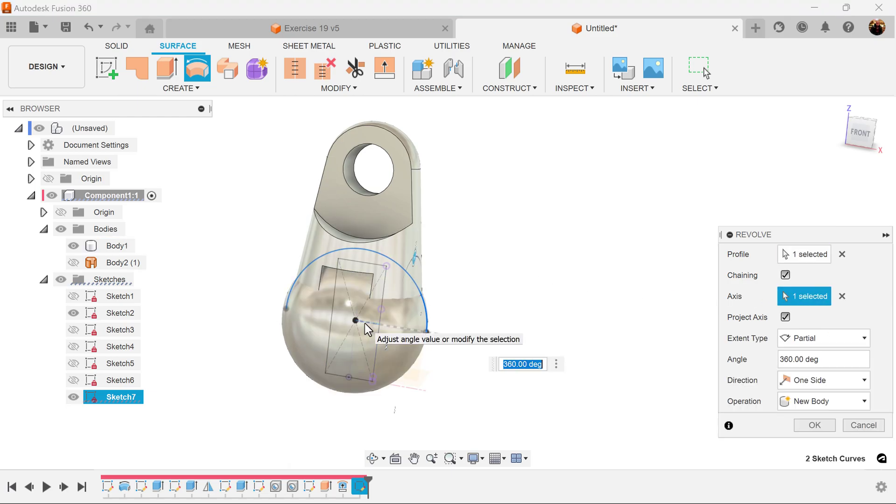
click(814, 427)
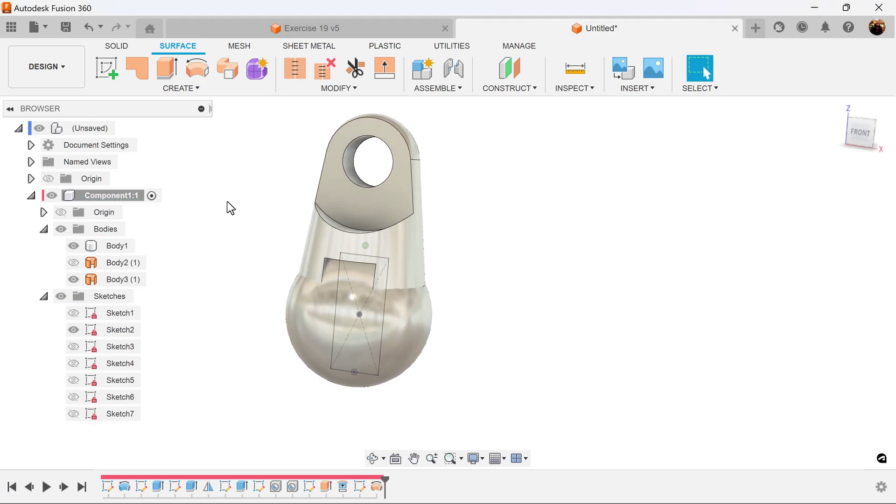
Replace the flat inner end face of the lower slot with the revolved spherical surface.
click(118, 46)
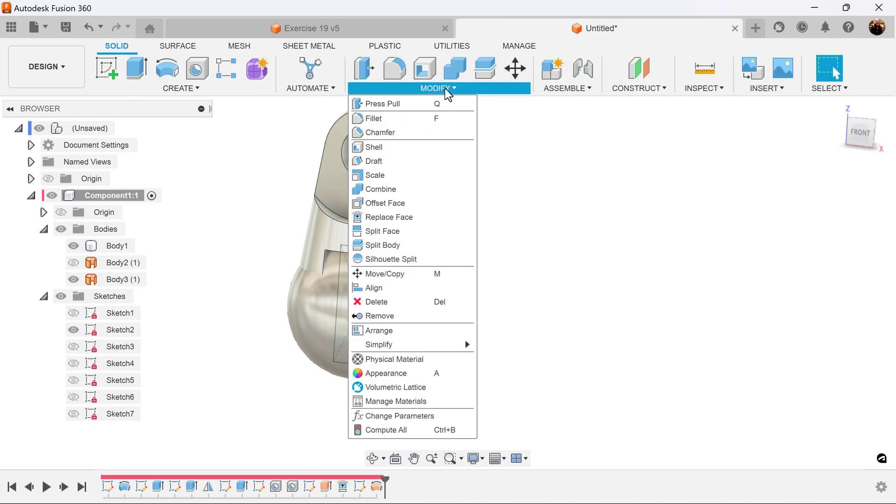
click(390, 219)
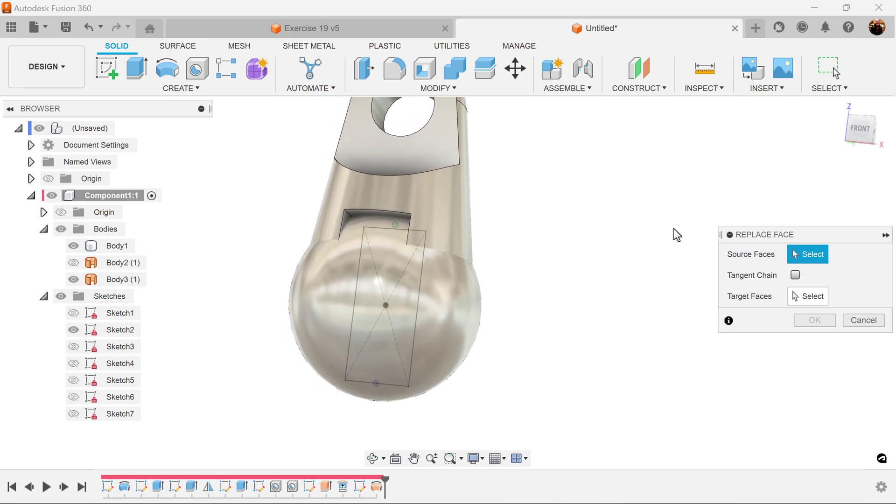
click(393, 209)
click(817, 295)
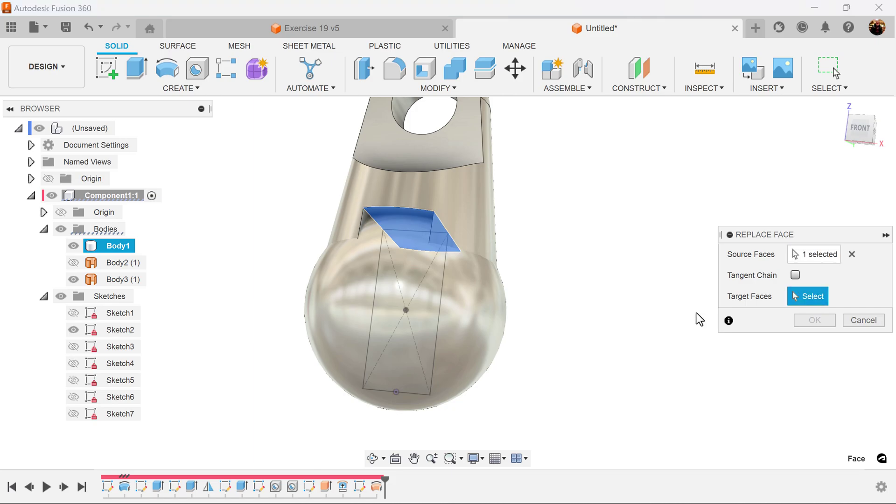
click(438, 312)
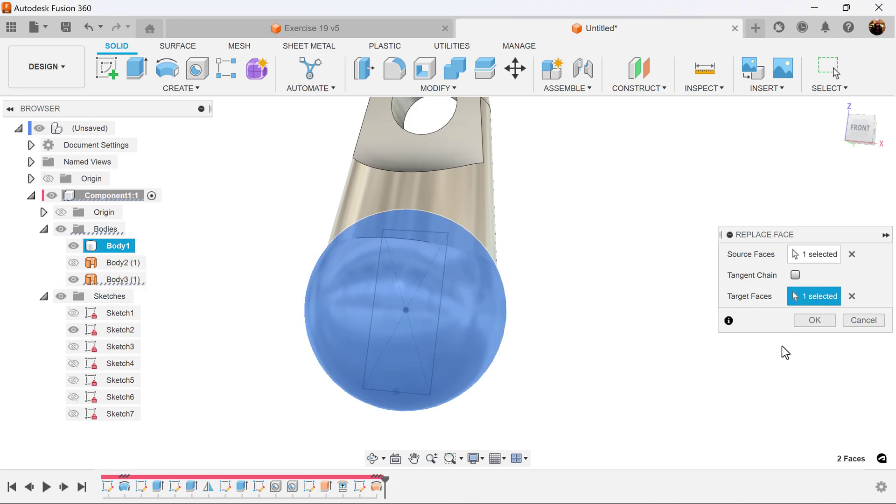
click(815, 321)
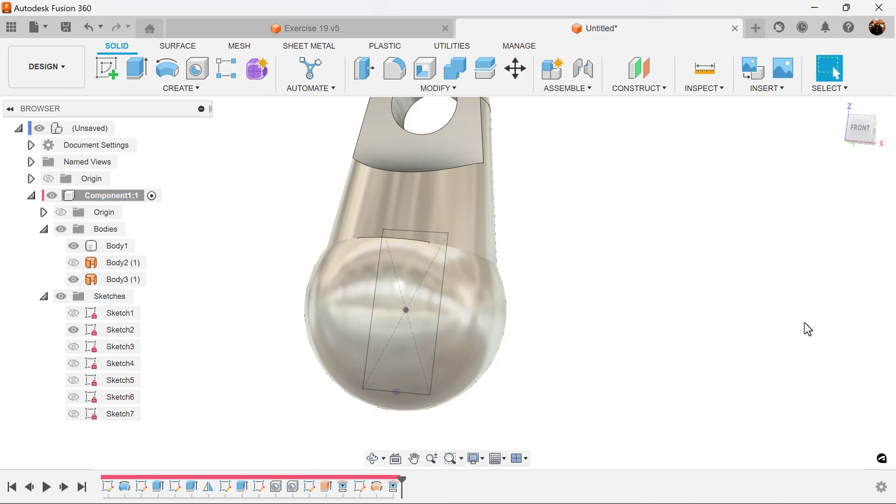
Hide the spherical surface body, Body3, and Sketch2.
click(73, 279)
shift+middle_drag(545, 334, 494, 355)
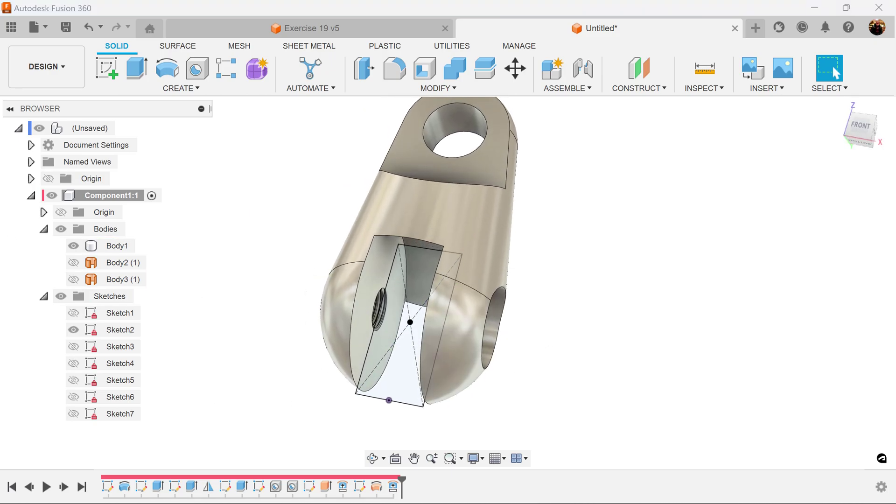
click(73, 330)
mouse_move(686, 287)
shift+middle_down()
mouse_move(517, 324)
mouse_move(442, 326)
mouse_move(874, 418)
shift+middle_up()
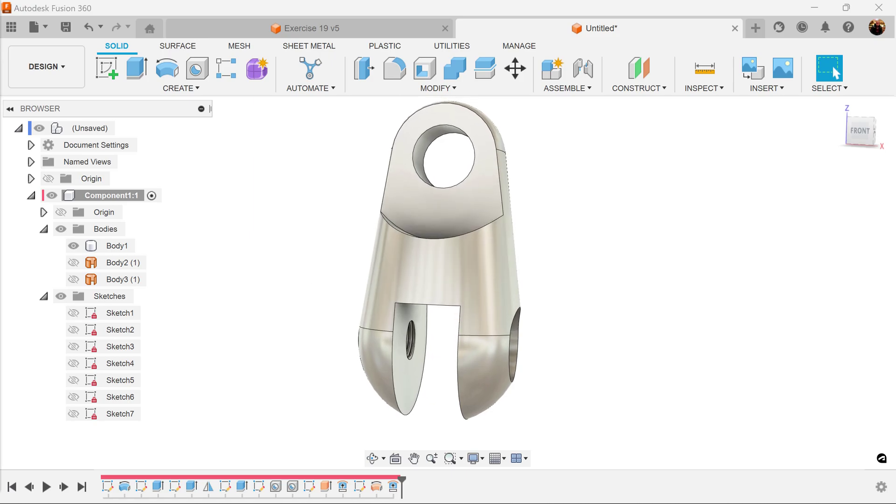
Fillet the upper lug's outline edges, both curved ledge faces, the slot's inner end face and its side edges at 2 mm, and collapse the browser tree.
click(394, 70)
key(F6)
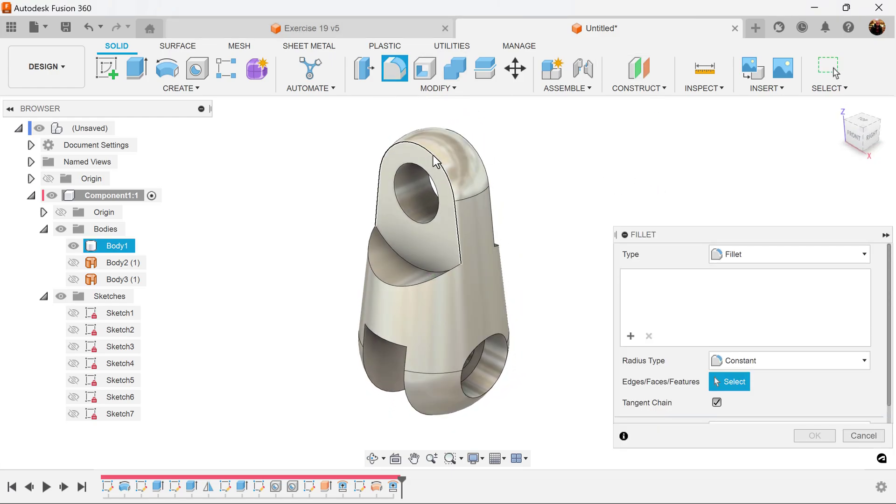
click(434, 155)
shift+middle_drag(478, 142, 483, 142)
click(472, 145)
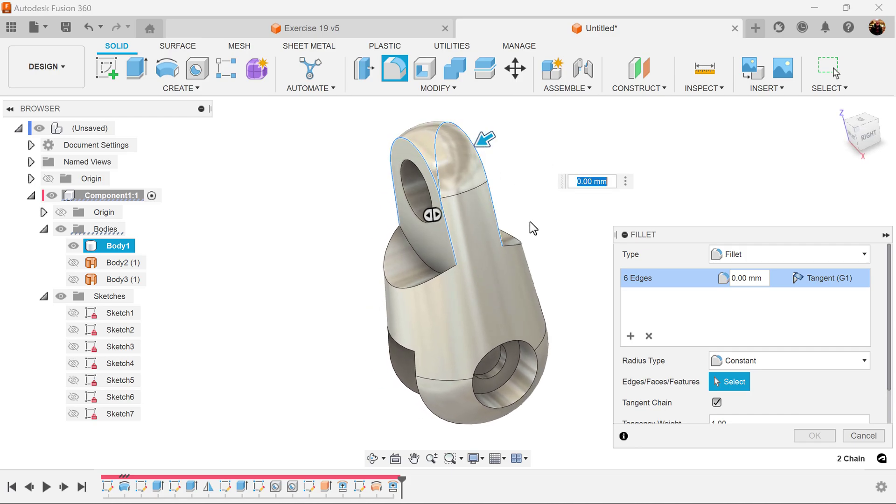
click(400, 265)
shift+middle_drag(401, 263, 467, 290)
click(512, 221)
click(472, 312)
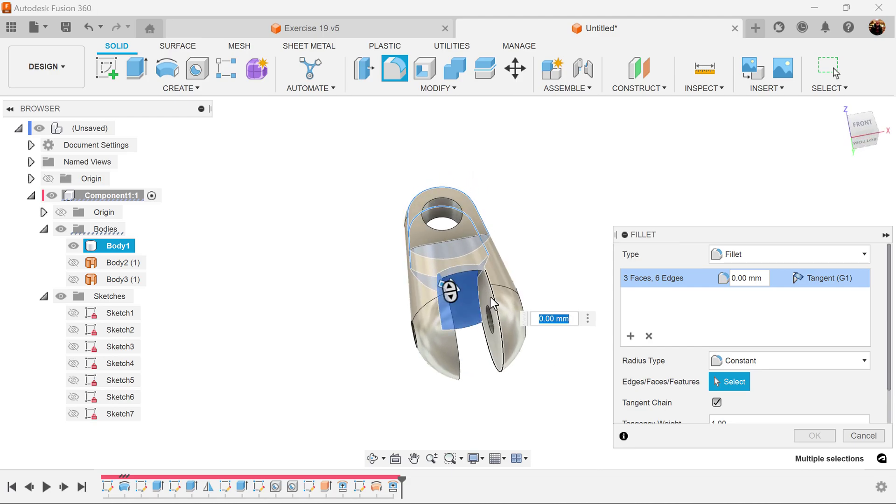
click(456, 348)
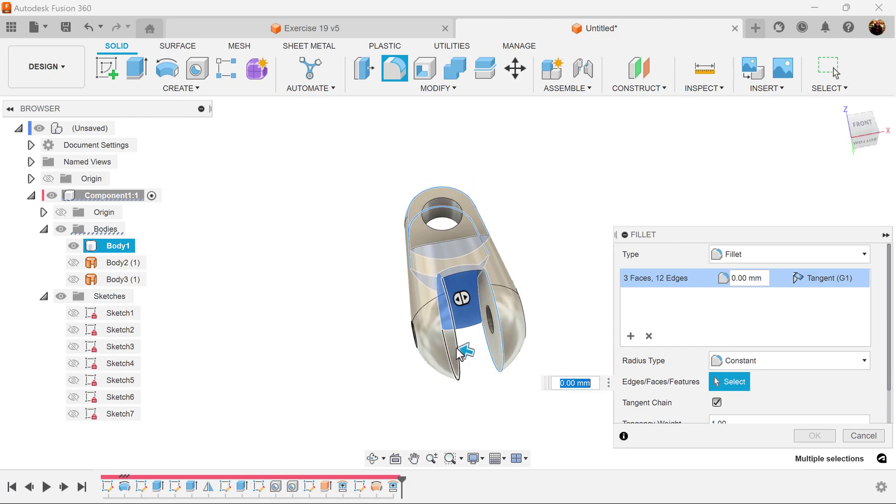
text(2)
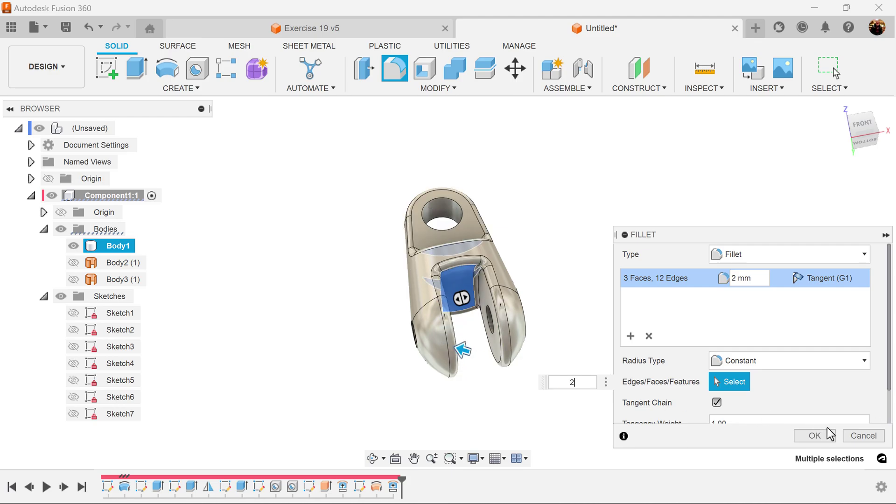
click(815, 436)
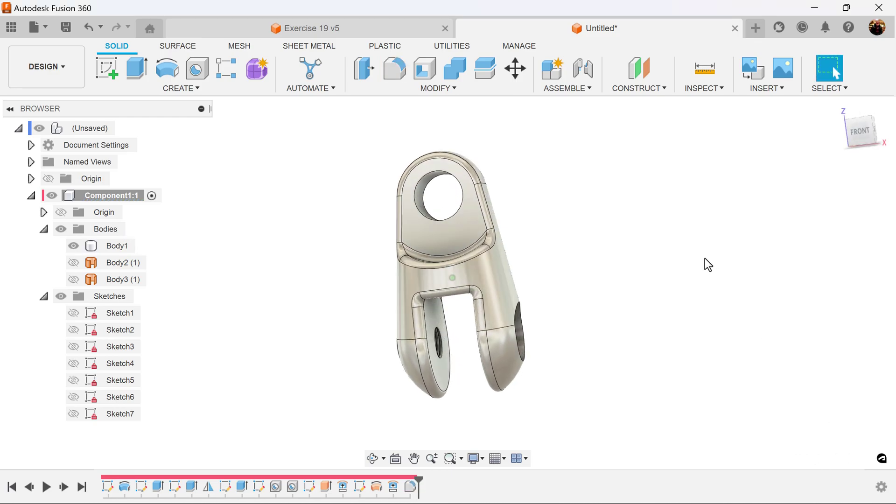
click(19, 128)
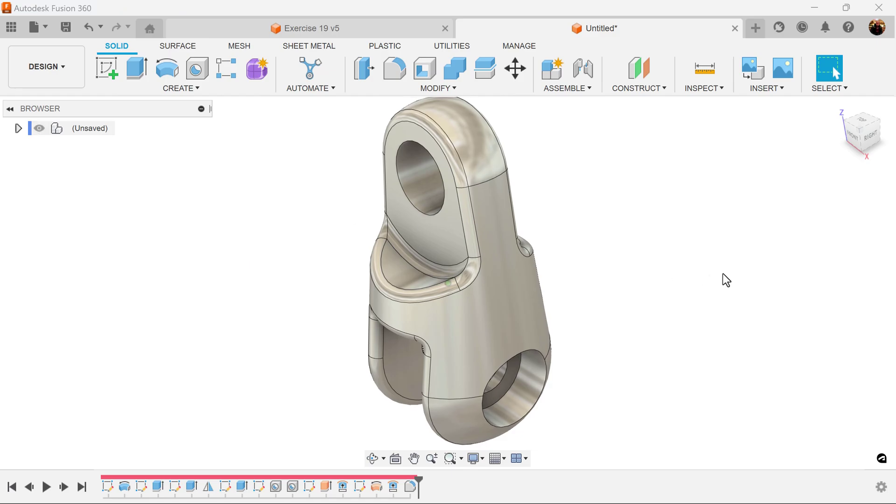